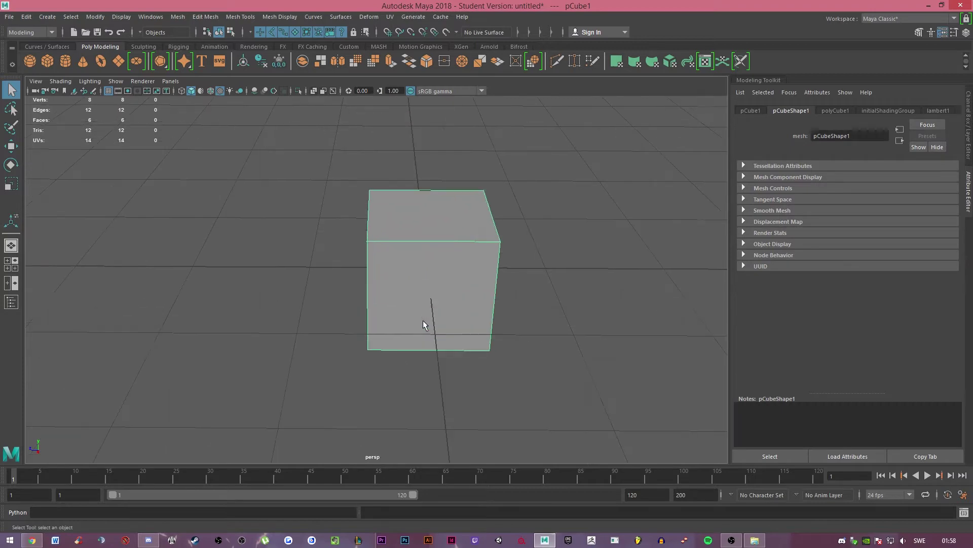
Duplicate the cube and move the copy along the Z axis so it stands beside the original with a gap between them.
scroll(424, 320, "down", 5)
scroll(502, 296, "up", 6)
mouse_move(466, 306)
left_mouse_down("alt")
mouse_move(537, 296)
mouse_move(485, 301)
left_mouse_up("alt")
scroll(503, 300, "down", 3)
scroll(489, 297, "down", 6)
key("w")
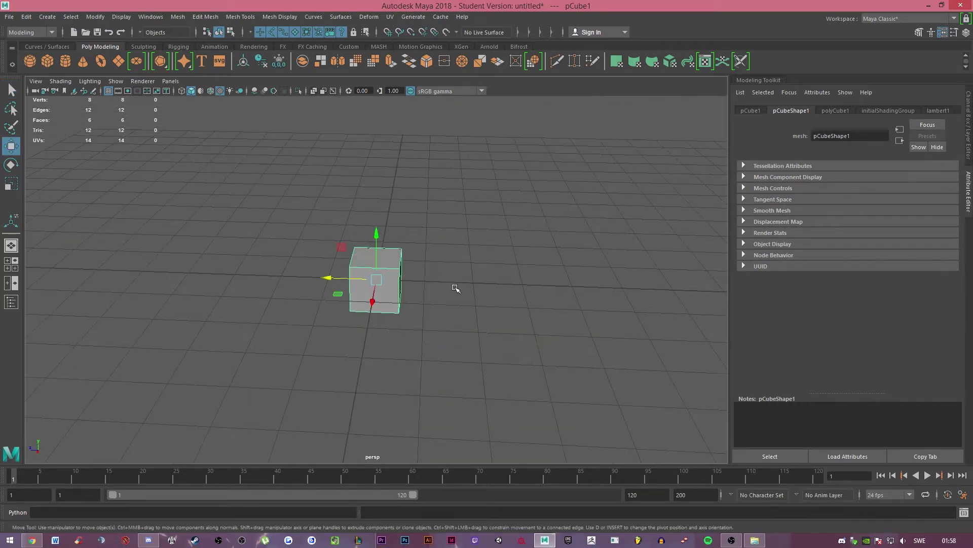
key("ctrl+d")
left_click_drag(331, 278, 449, 285)
left_click_drag(451, 324, 452, 330, "alt")
scroll(452, 331, "down", 3)
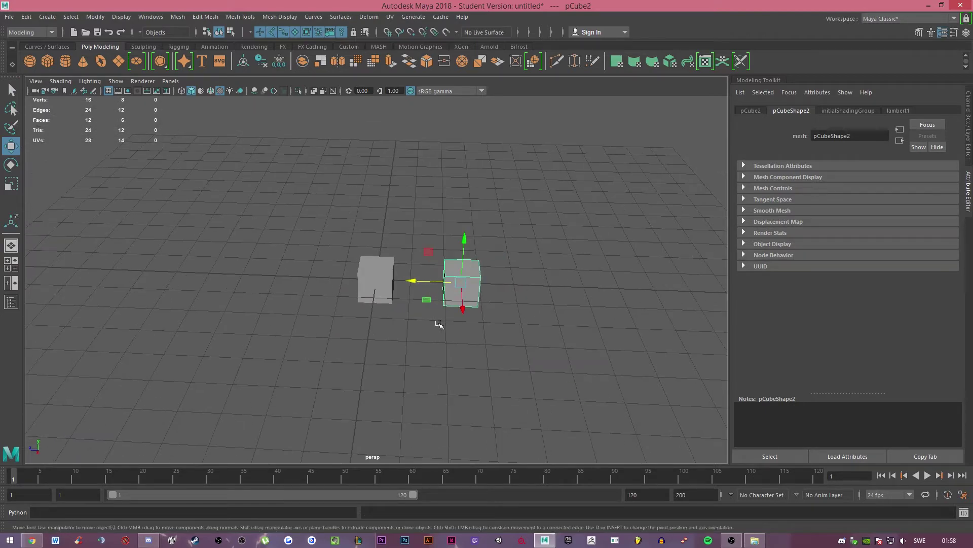
scroll(437, 320, "up", 2)
key("q")
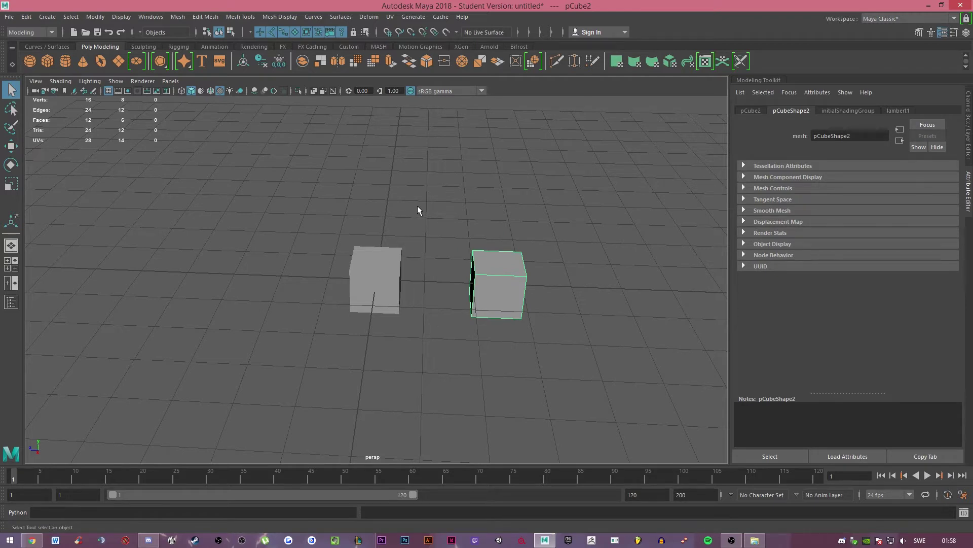
Select the original and duplicate cubes in turn and compare their shapes from several viewing angles.
left_click(377, 274)
left_click(500, 278)
left_click_drag(474, 223, 457, 235, "alt")
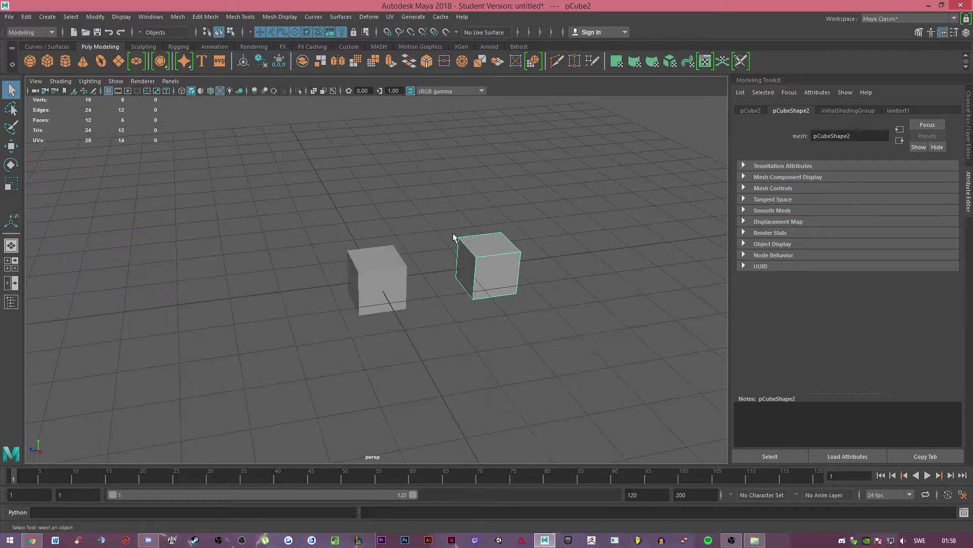
left_click_drag(426, 201, 387, 244, "alt")
left_click(374, 280)
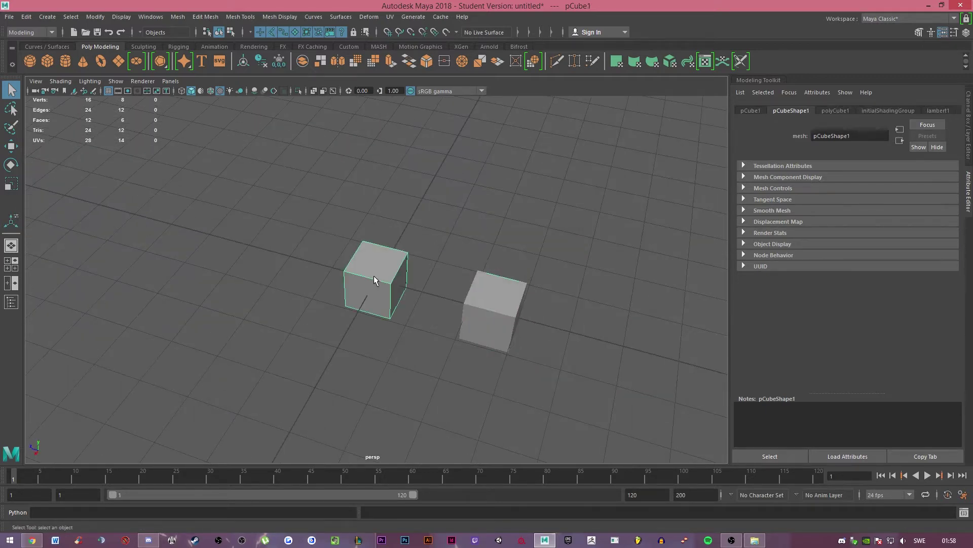
left_click(477, 231)
left_click(503, 317)
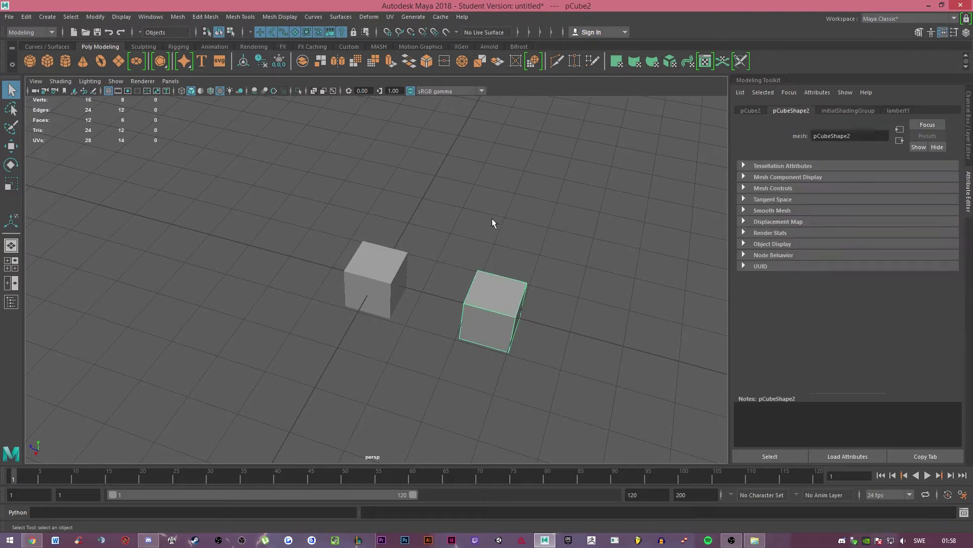
left_click_drag(482, 208, 468, 231, "alt")
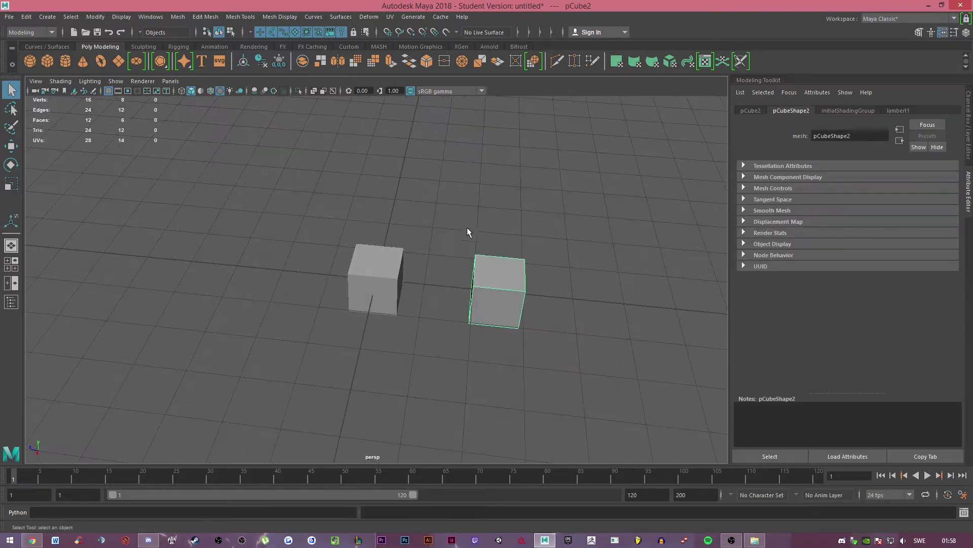
left_click(350, 258)
left_click_drag(353, 259, 380, 198, "alt")
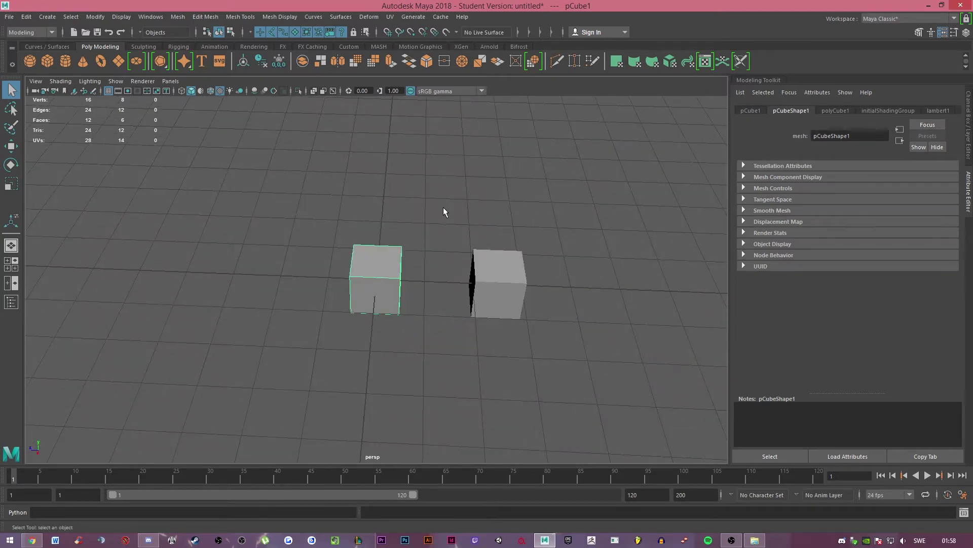
left_click(499, 276)
left_click_drag(500, 276, 447, 192, "alt")
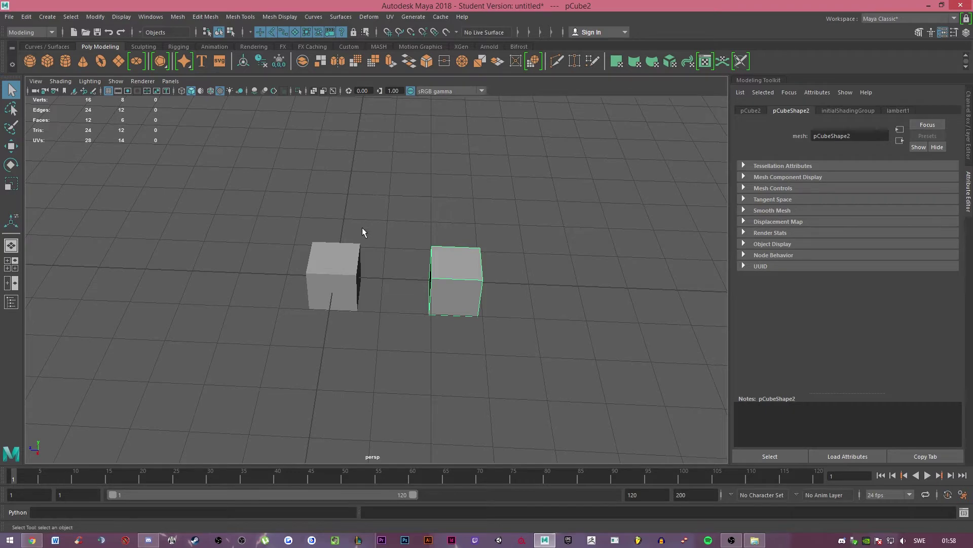
scroll(379, 255, "up", 4)
scroll(379, 255, "down", 3)
left_click_drag(379, 256, 424, 250, "alt")
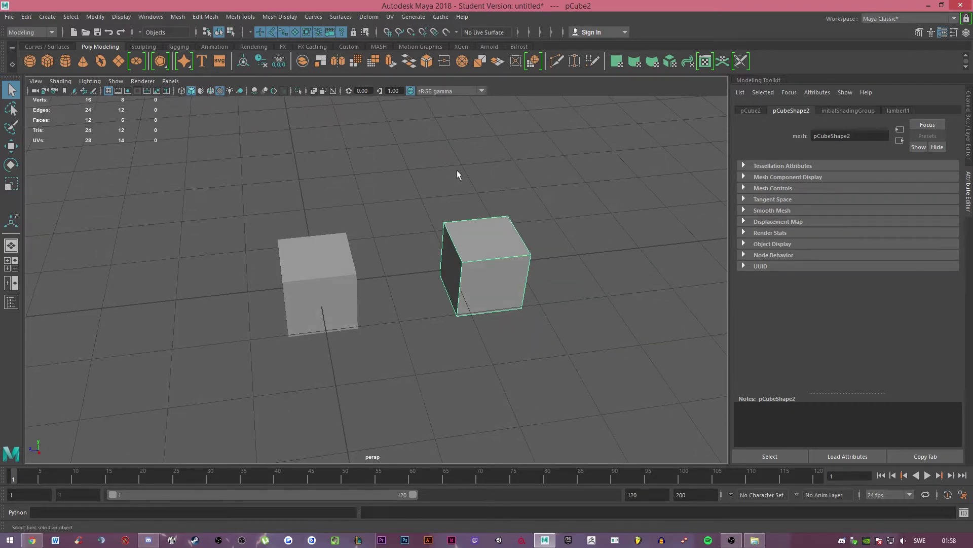
left_click_drag(457, 175, 474, 171, "alt")
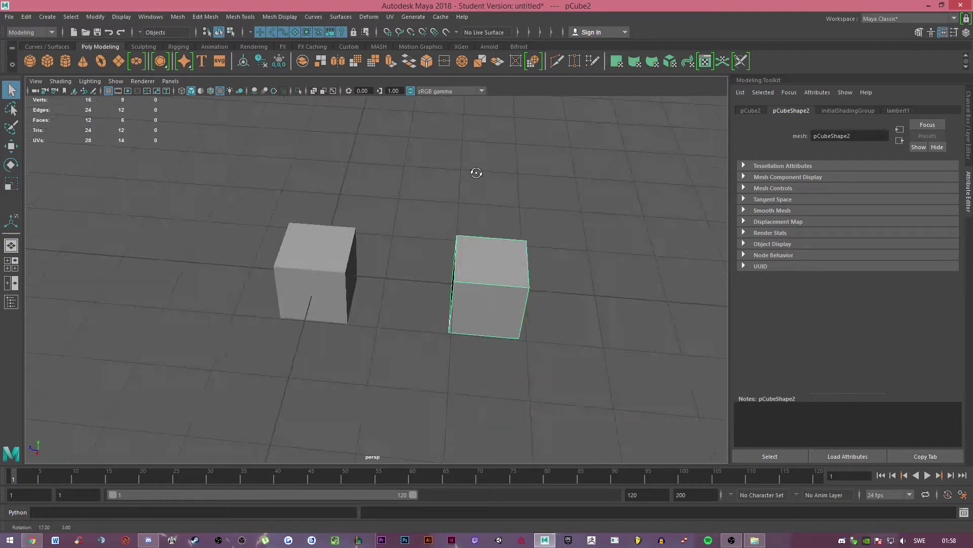
left_click(341, 245)
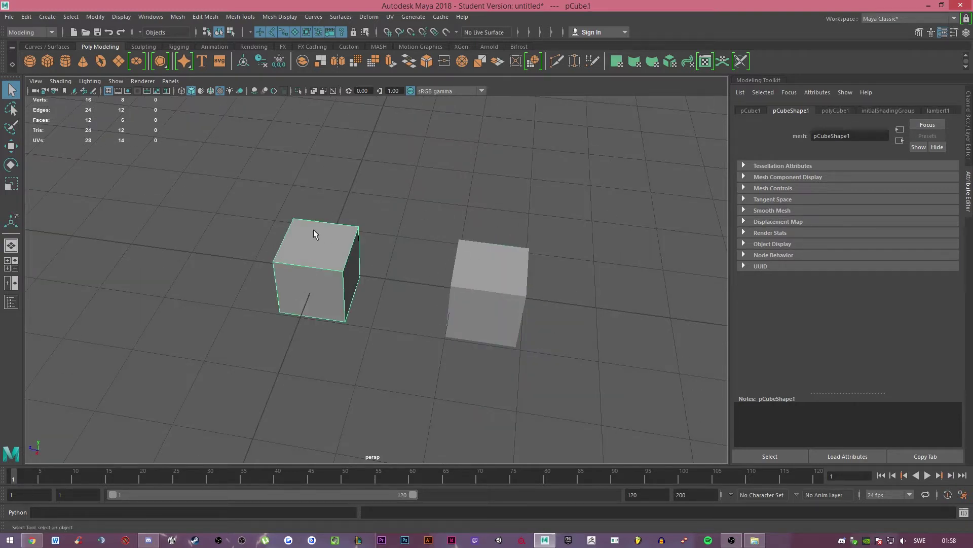
left_click(412, 217)
left_click(482, 275)
left_click(341, 254)
left_click(479, 279)
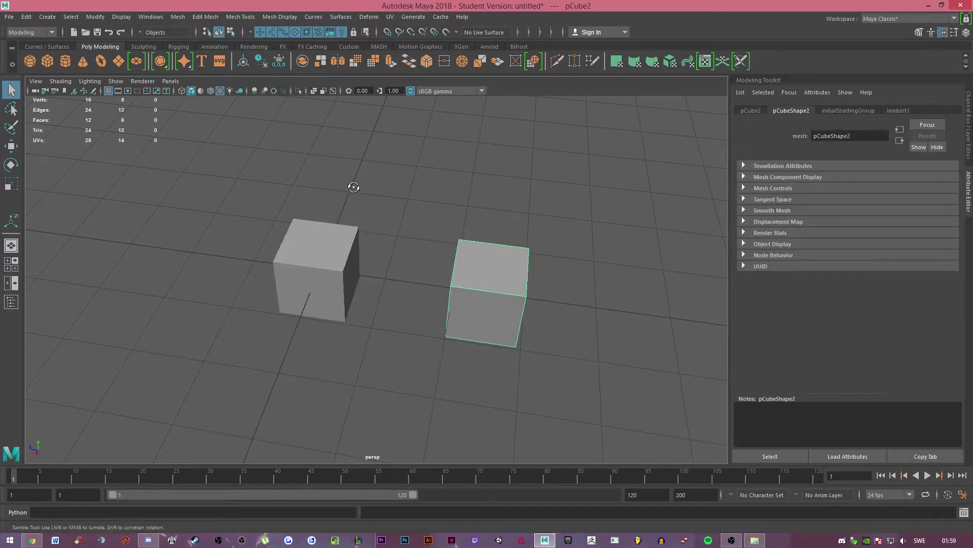
left_click_drag(352, 182, 402, 233, "alt")
left_click(402, 233)
Show the original cube's UVs in the UV Editor and close the accompanying UV Toolkit.
left_click(322, 273)
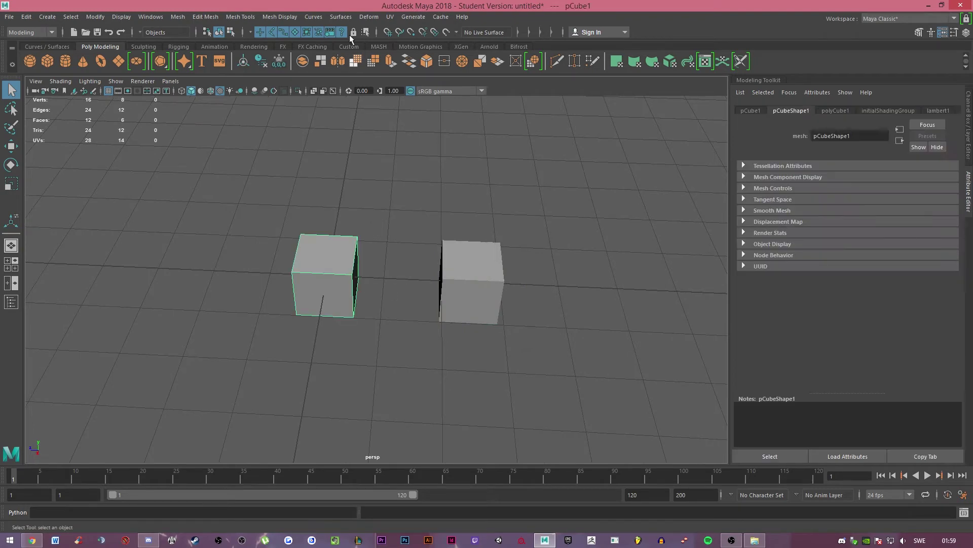
left_click(413, 16)
left_click(390, 17)
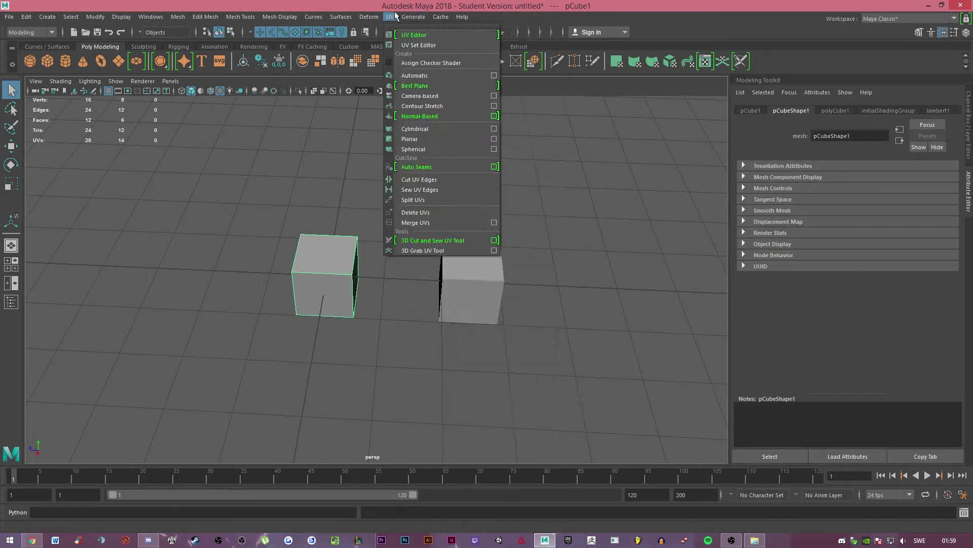
left_click(416, 38)
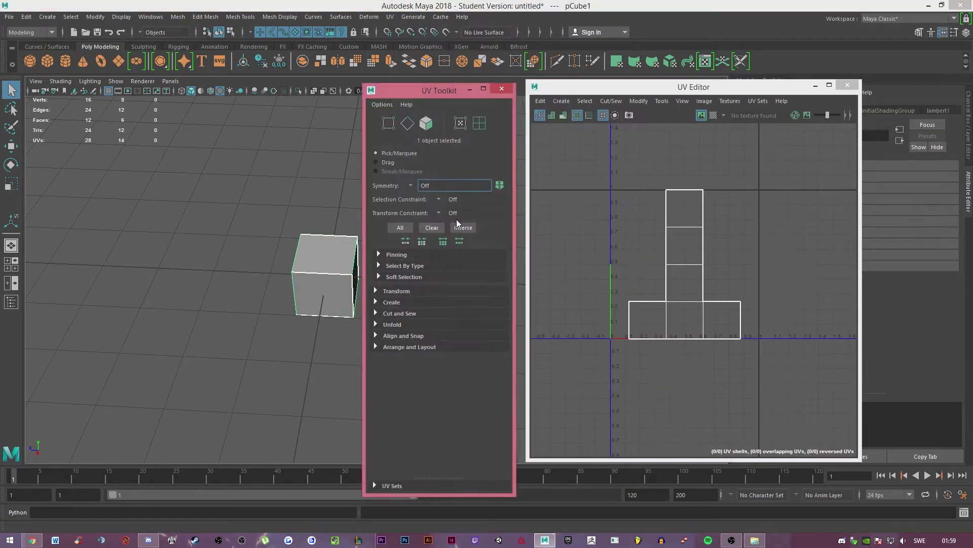
left_click(501, 89)
left_click_drag(429, 157, 426, 183, "alt")
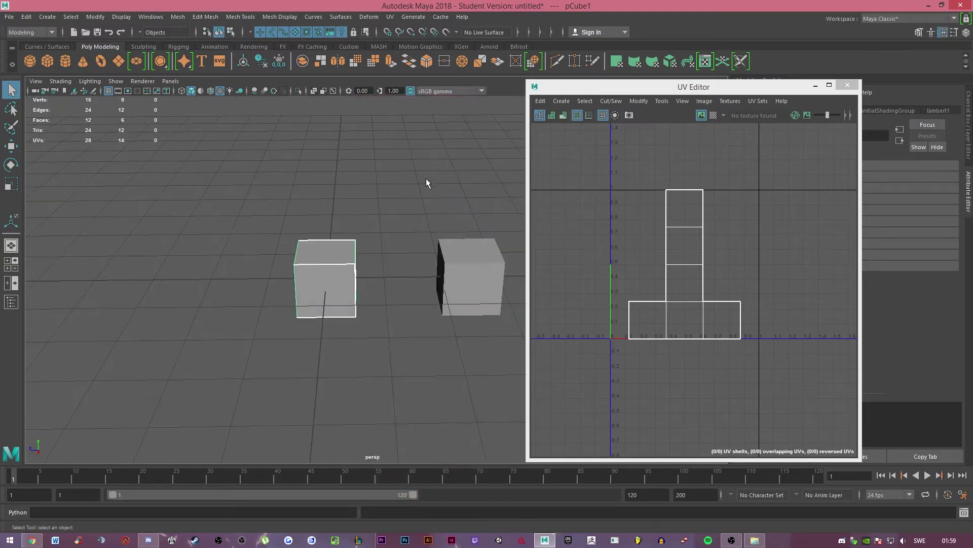
left_click_drag(440, 217, 400, 220, "alt")
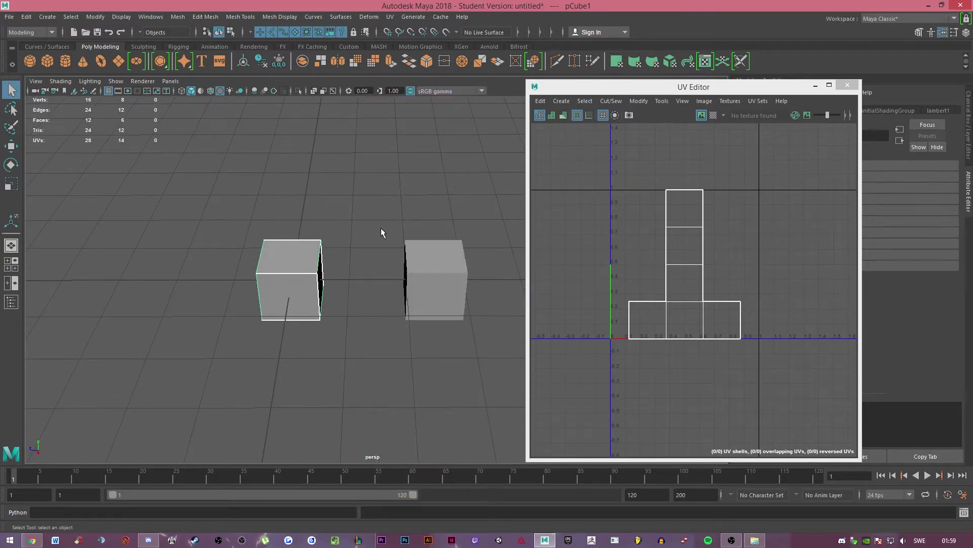
Alternate the selection between the two cubes to compare their default UV layouts in the UV Editor.
left_click(437, 260)
left_click(298, 280)
left_click(464, 282)
left_click(287, 292)
left_click(459, 279)
left_click(315, 279)
left_click(334, 278)
left_click(294, 271)
left_click(441, 266)
left_click(300, 272)
left_click(441, 272)
left_click(277, 275)
left_click(436, 277)
left_click(300, 276)
left_click(328, 187)
left_click(286, 258)
Apply Automatic UV mapping to the duplicate cube.
left_click(445, 269)
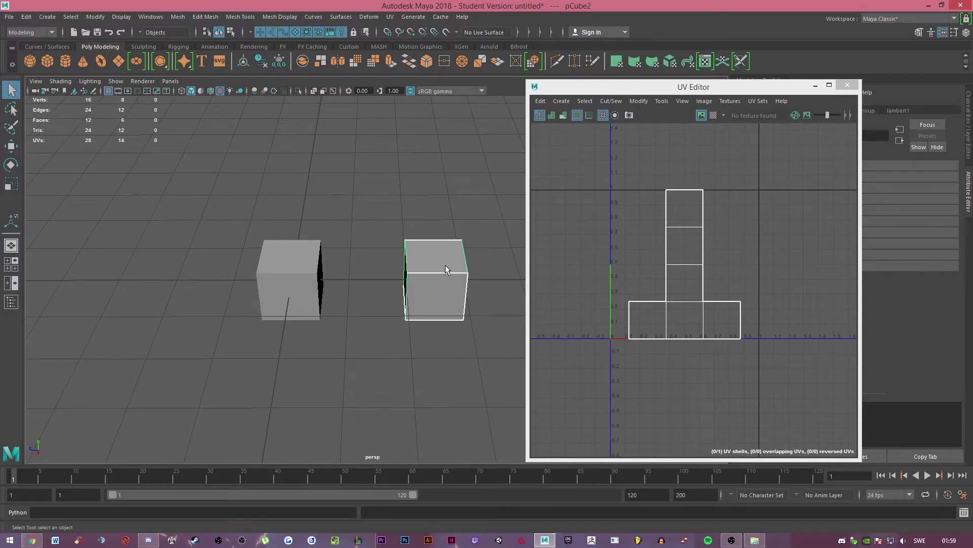
left_click(389, 16)
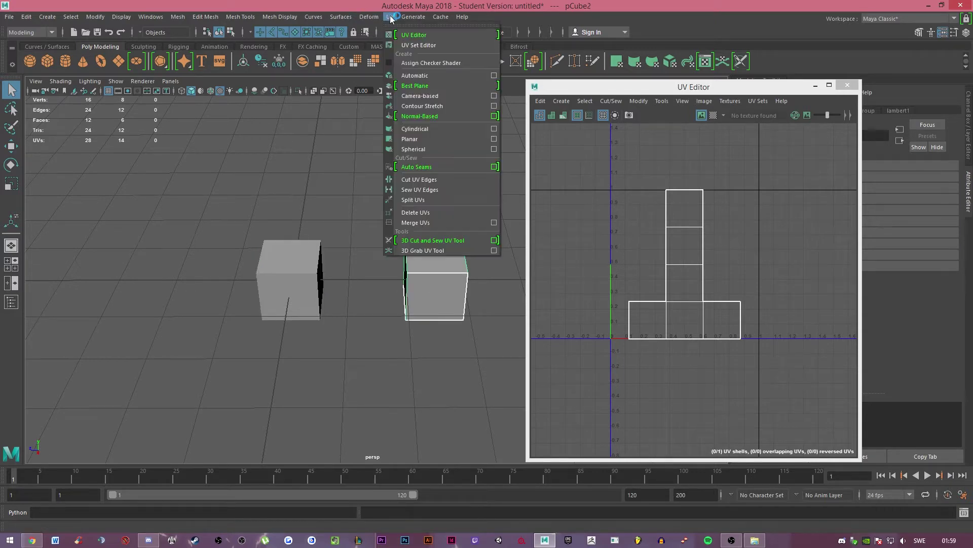
left_click(425, 76)
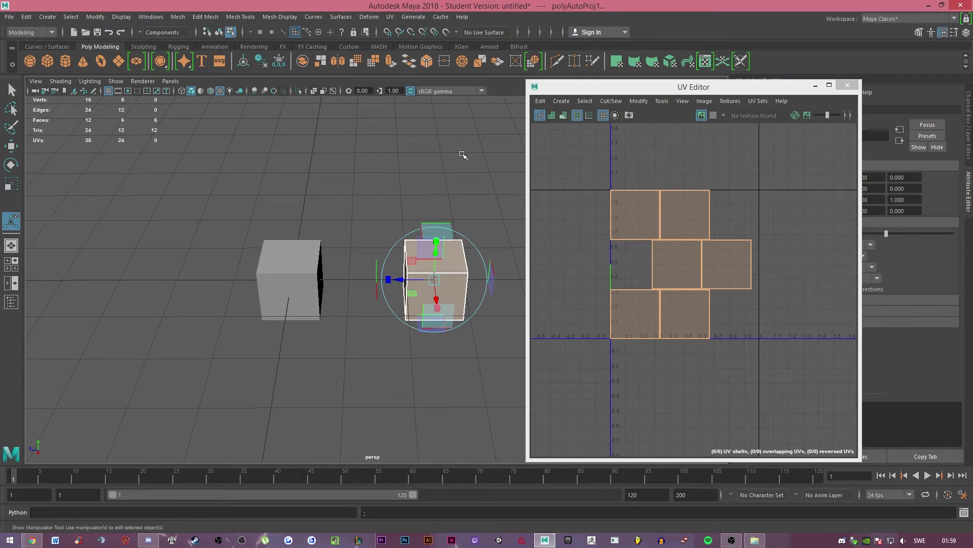
mouse_move(461, 157)
left_mouse_down("alt")
mouse_move(200, 143)
mouse_move(265, 165)
mouse_move(366, 162)
mouse_move(463, 139)
left_mouse_up("alt")
mouse_move(381, 182)
left_mouse_down("alt")
mouse_move(456, 178)
mouse_move(359, 173)
mouse_move(382, 182)
left_mouse_up("alt")
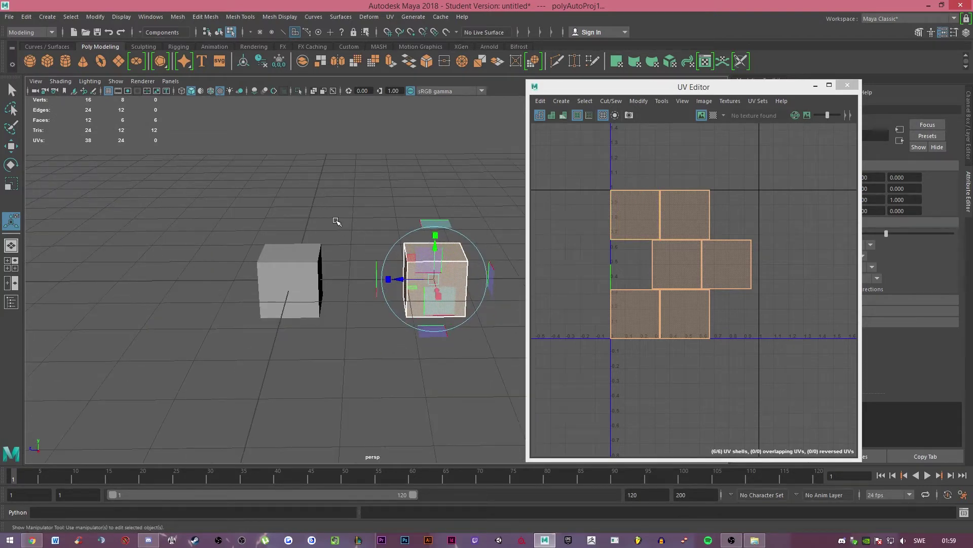
Compare the original cube's UV layout with the automatically mapped one, examining the gaps between the duplicate's UV shells.
left_click(301, 257)
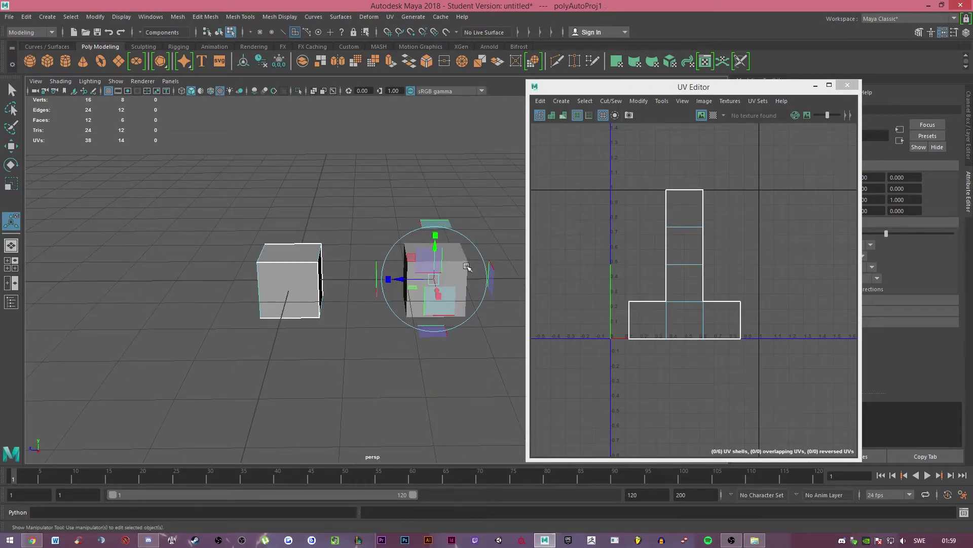
left_click(467, 267)
key("q")
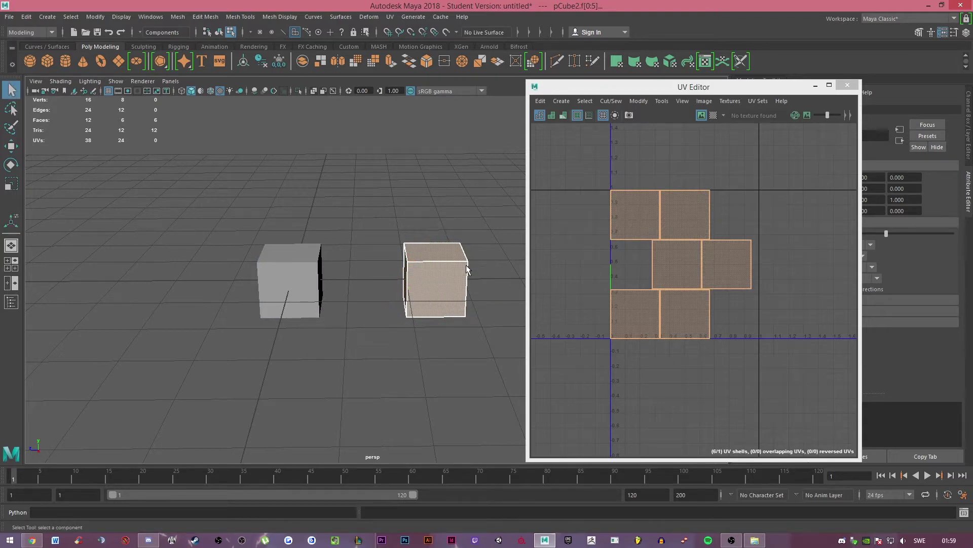
left_click(292, 259)
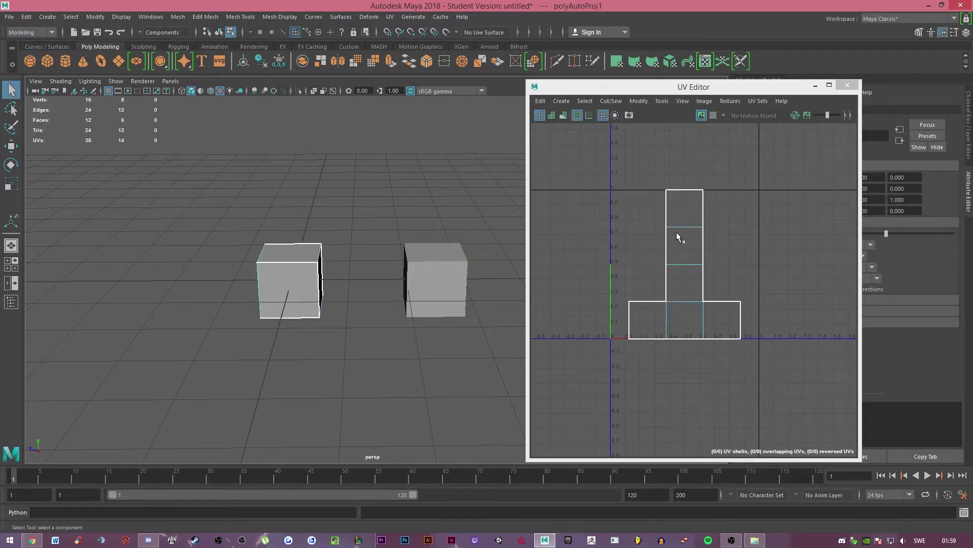
left_click(465, 253)
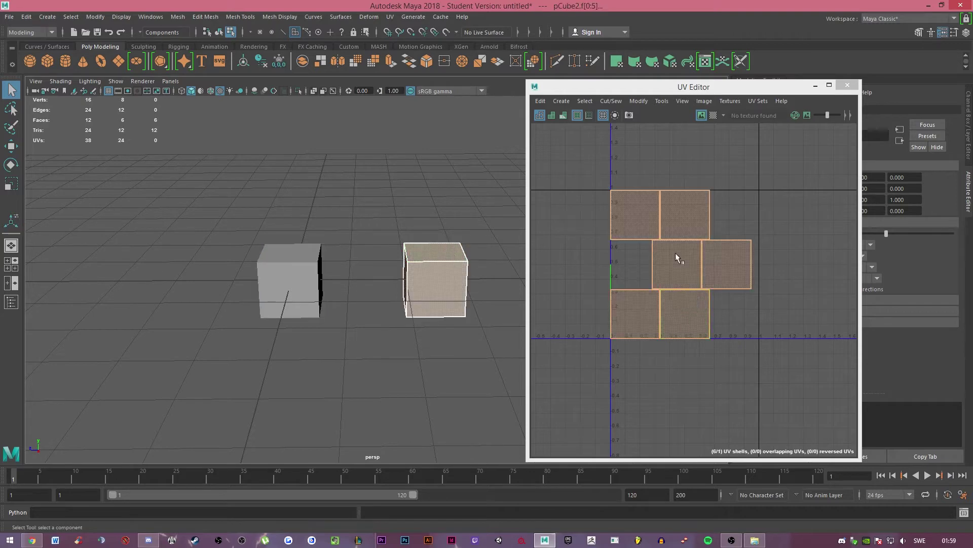
left_click(697, 284)
scroll(698, 283, "up", 6)
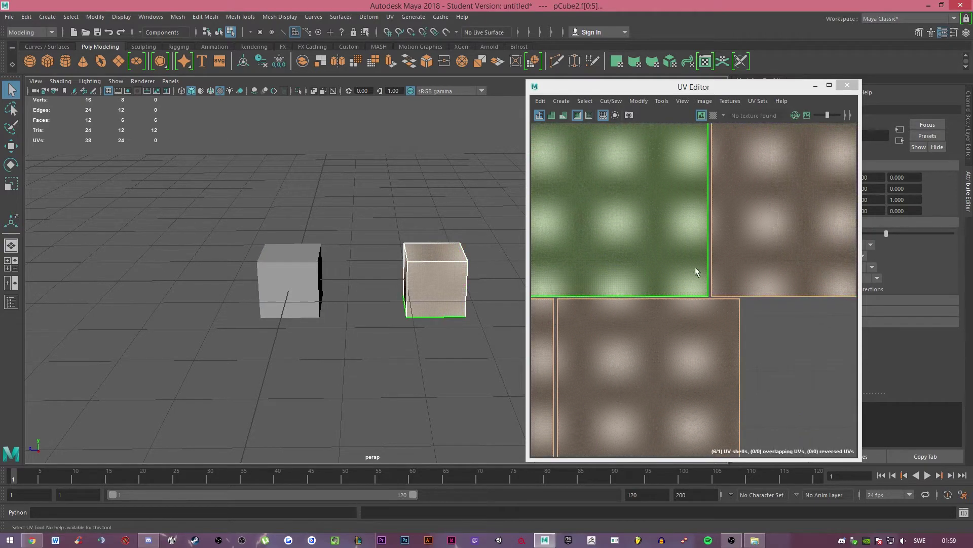
scroll(695, 267, "down", 4)
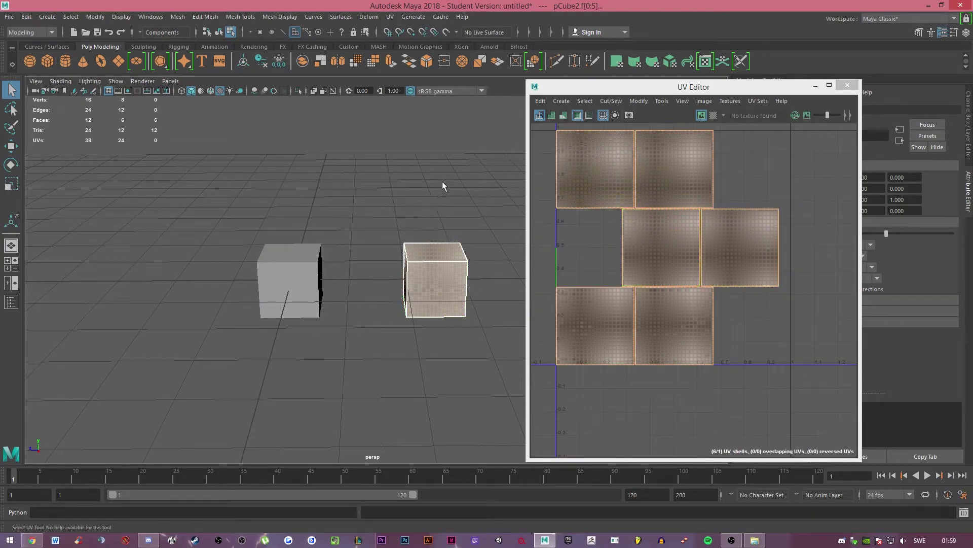
left_click_drag(432, 233, 387, 230, "alt")
left_click(282, 306)
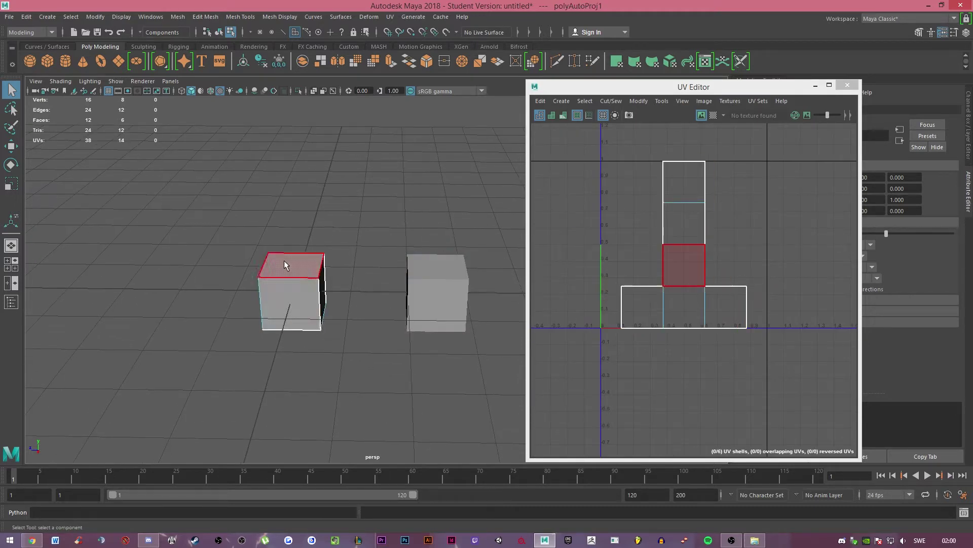
Select the duplicate cube and switch its UV Editor selection mode to edges.
left_click(439, 270)
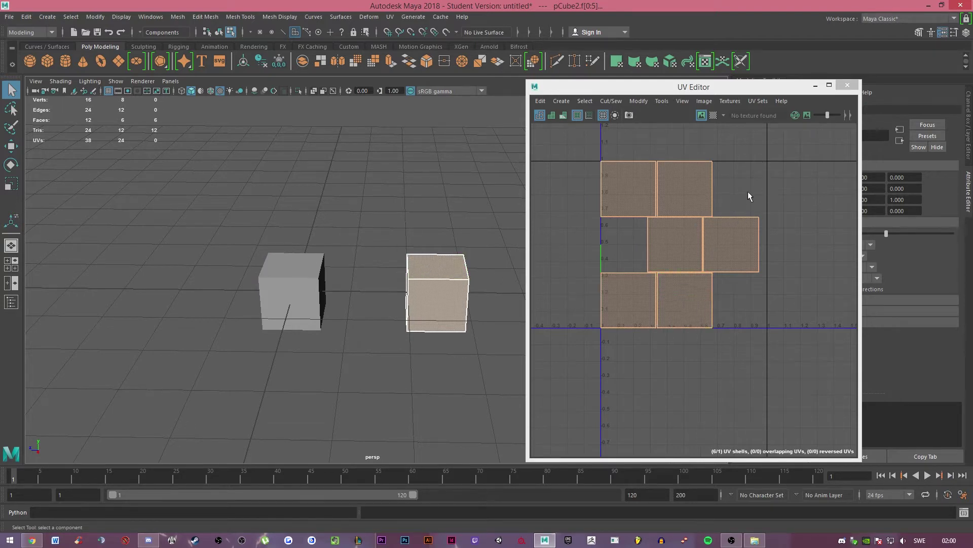
right_click(775, 188)
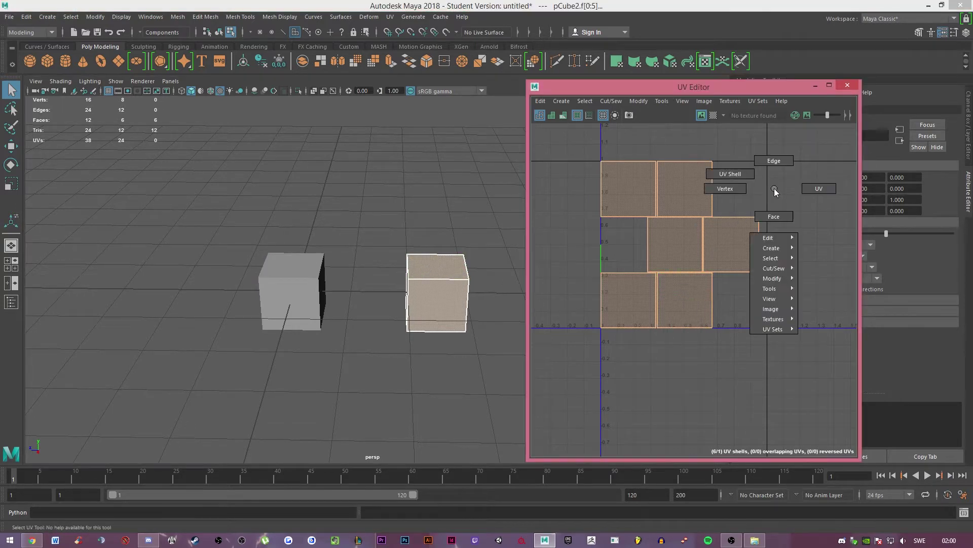
left_click(781, 162)
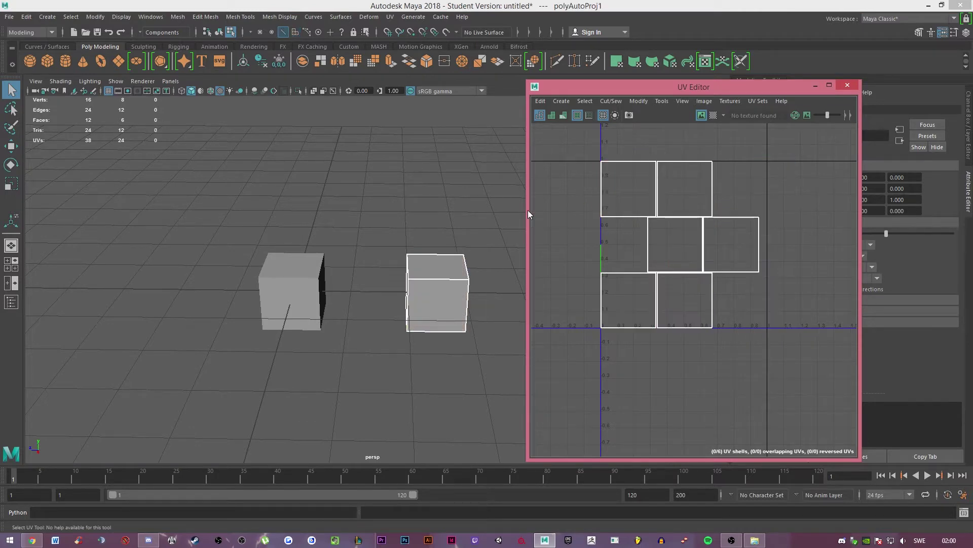
left_click_drag(441, 226, 396, 203, "alt")
left_click_drag(446, 242, 439, 200, "alt")
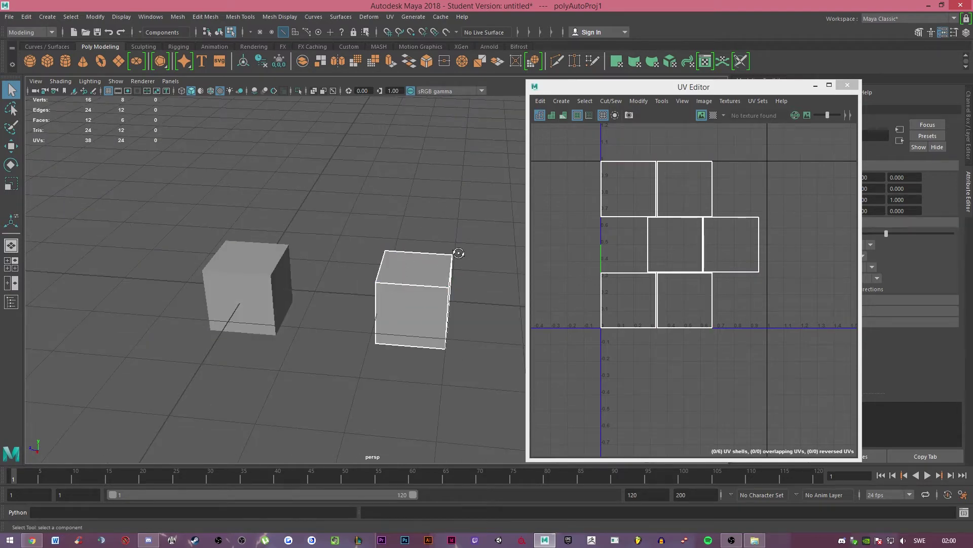
left_click_drag(456, 254, 385, 319, "alt")
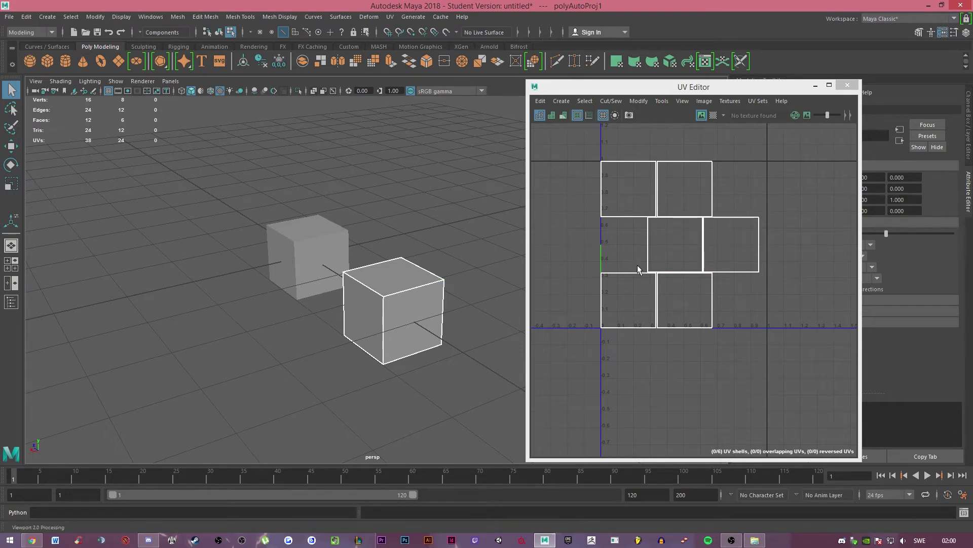
left_click_drag(261, 190, 337, 198, "alt")
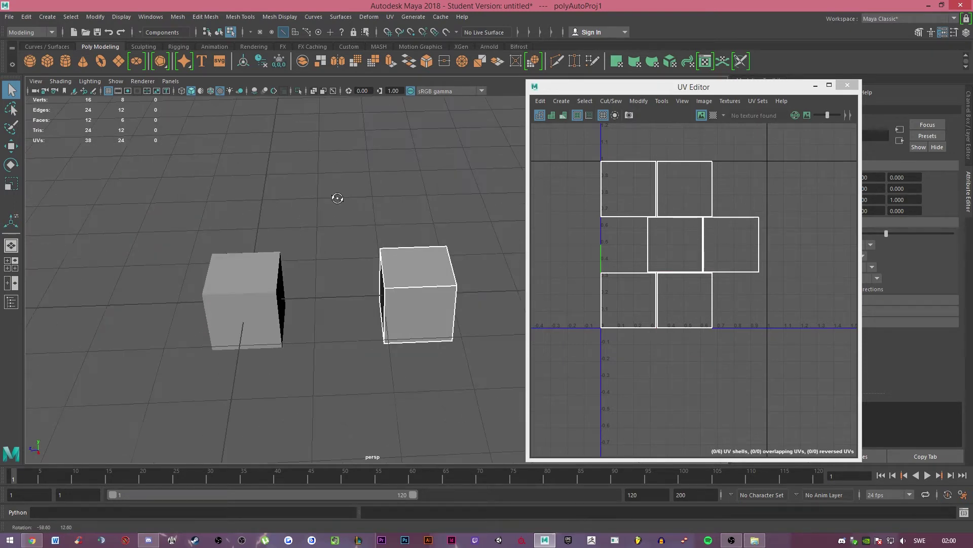
Select the original cube and examine how its edges correspond to the edges of its UV layout.
left_click(235, 288)
left_click_drag(319, 244, 392, 238, "alt")
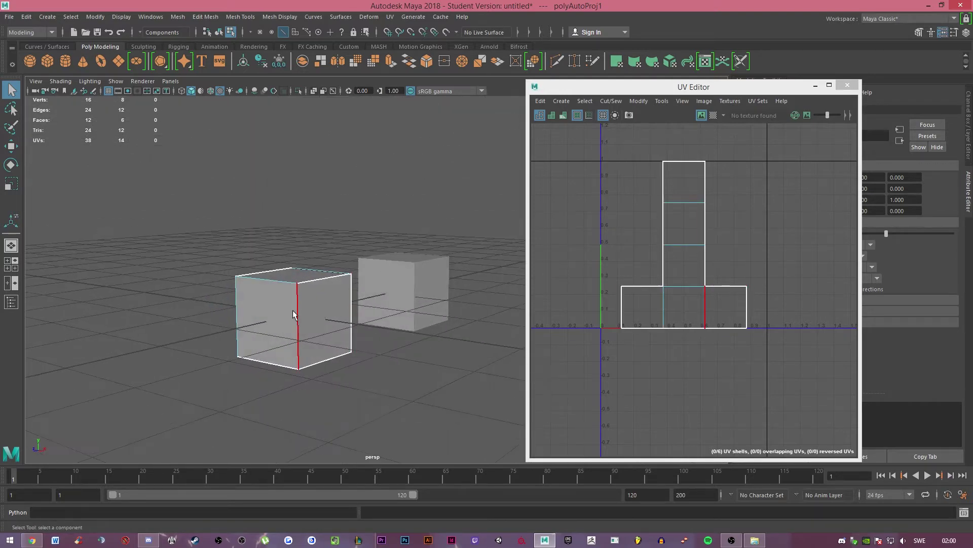
left_click_drag(311, 278, 307, 196, "alt")
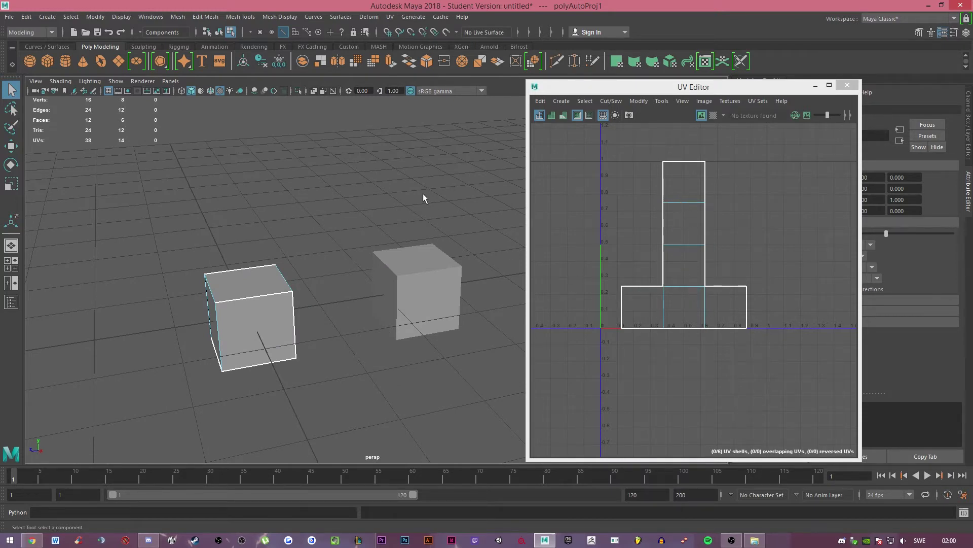
left_click_drag(424, 194, 407, 185, "alt")
Select three parallel edges around the duplicate cube and join their UV faces with Move and Sew Edges.
left_click(422, 277)
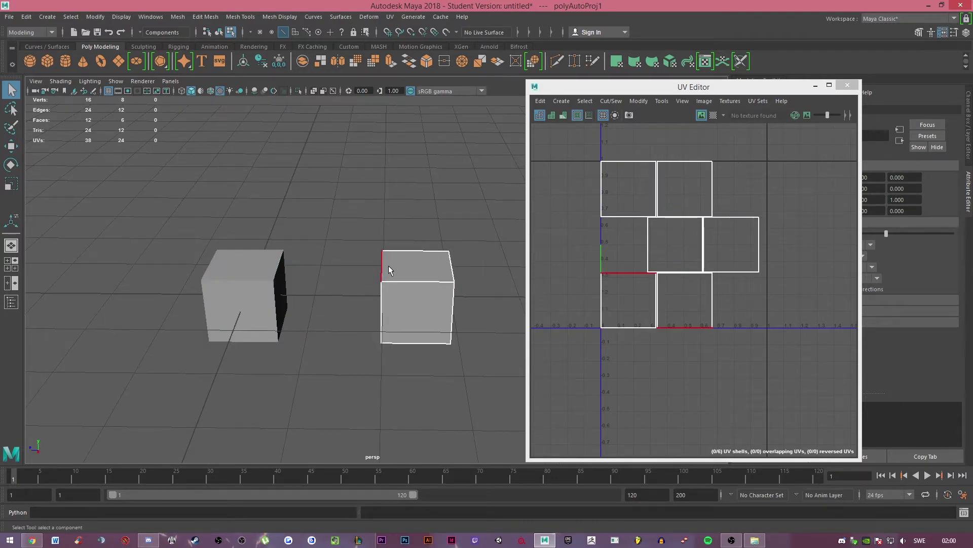
mouse_move(461, 195)
left_mouse_down("alt")
mouse_move(417, 199)
mouse_move(321, 178)
mouse_move(467, 191)
left_mouse_up("alt")
left_click(411, 248)
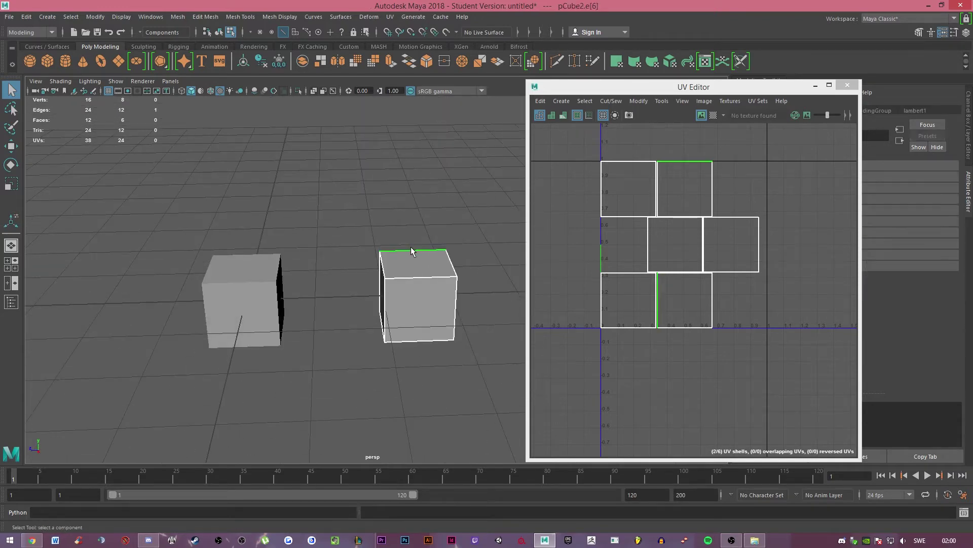
left_click(432, 278, "shift")
left_click_drag(439, 178, 411, 206, "alt")
left_click(419, 327, "shift")
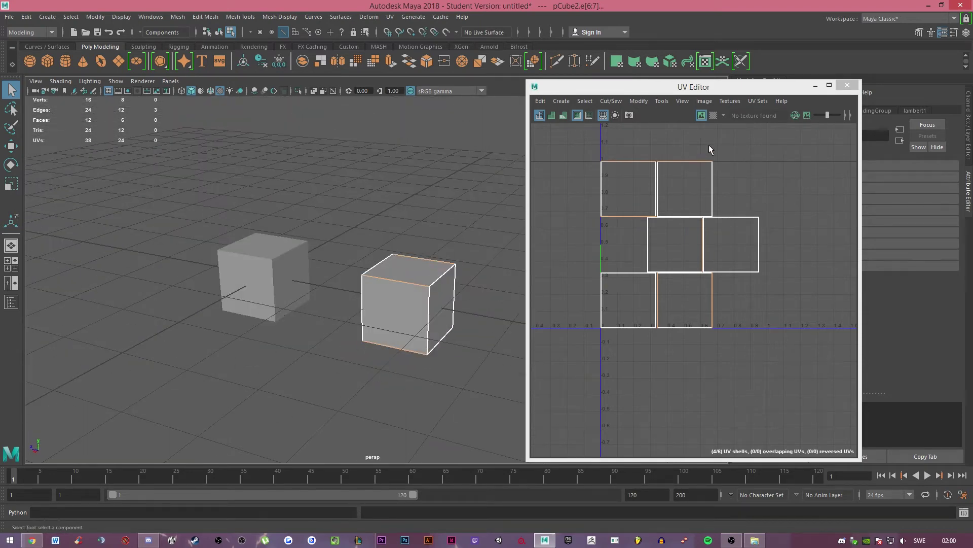
left_click(752, 188)
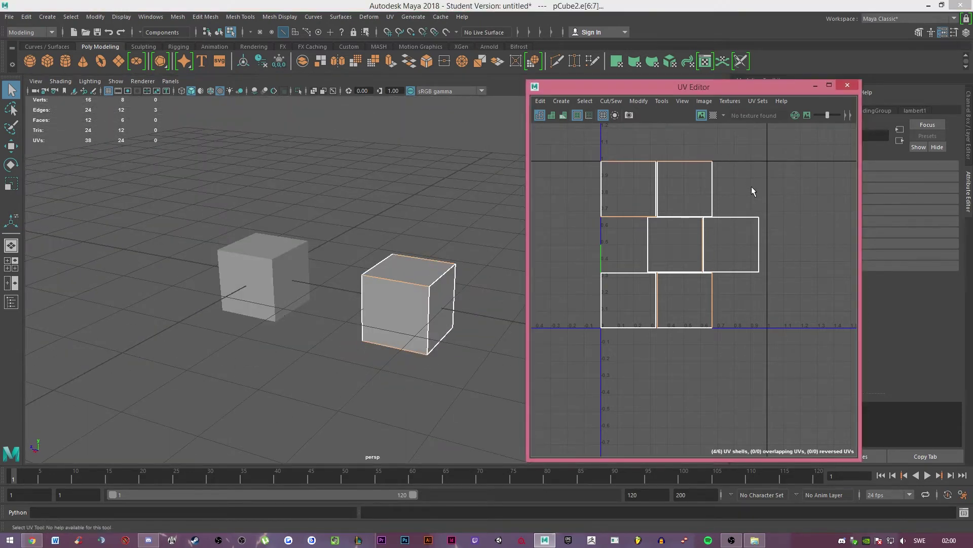
right_click_drag(751, 186, 750, 166, "shift")
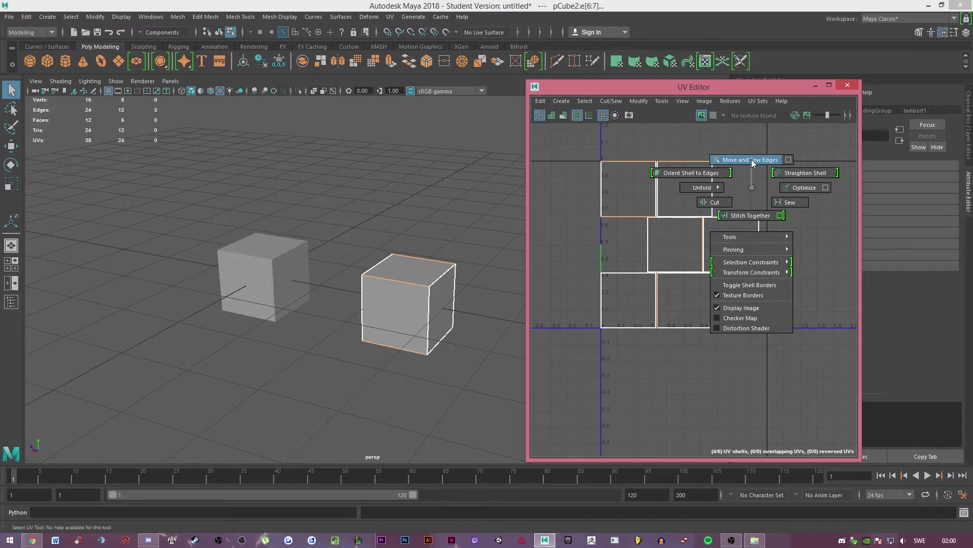
right_click_drag(752, 159, 751, 159, "shift")
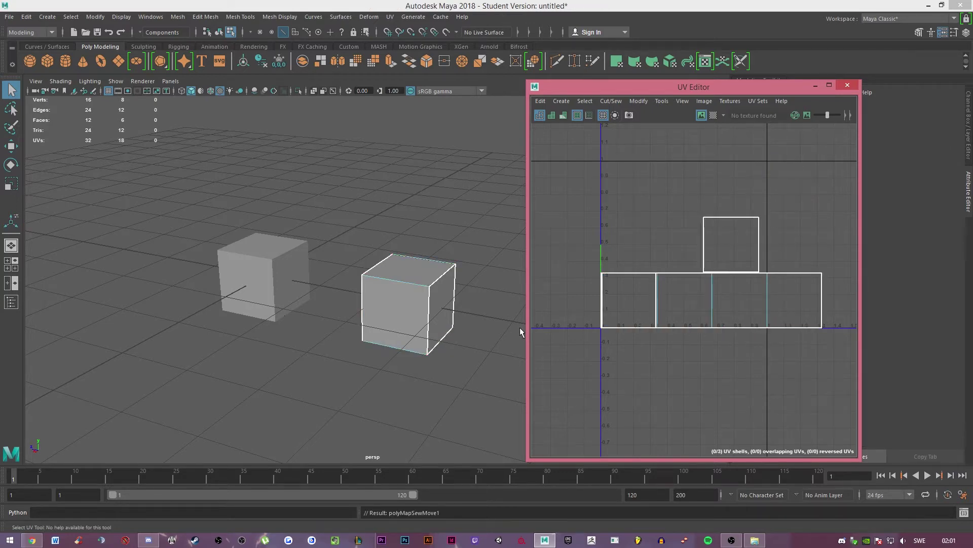
Select the UVs of the duplicate cube's four-face strip and move the strip below the other two shells.
left_click_drag(461, 197, 393, 215, "alt")
left_click_drag(411, 297, 466, 197, "alt")
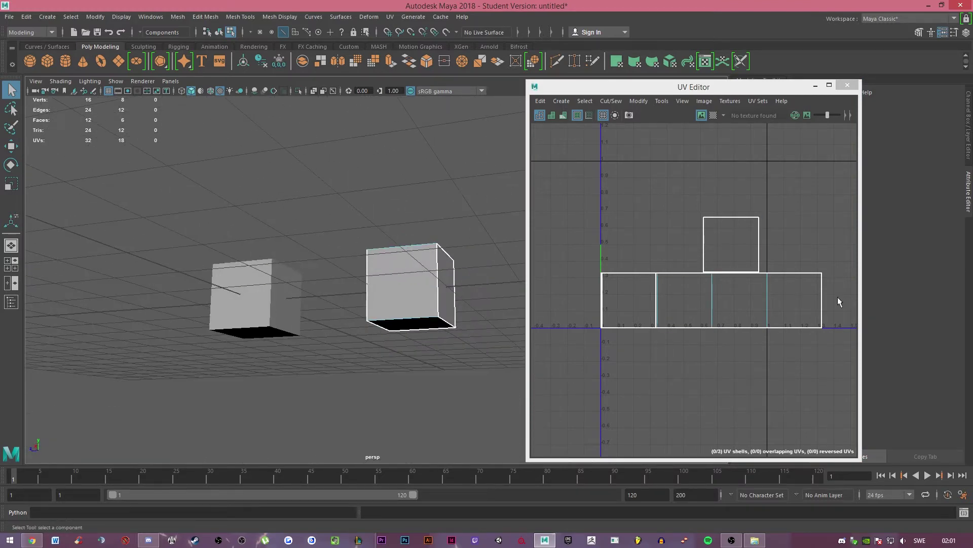
right_click(798, 207)
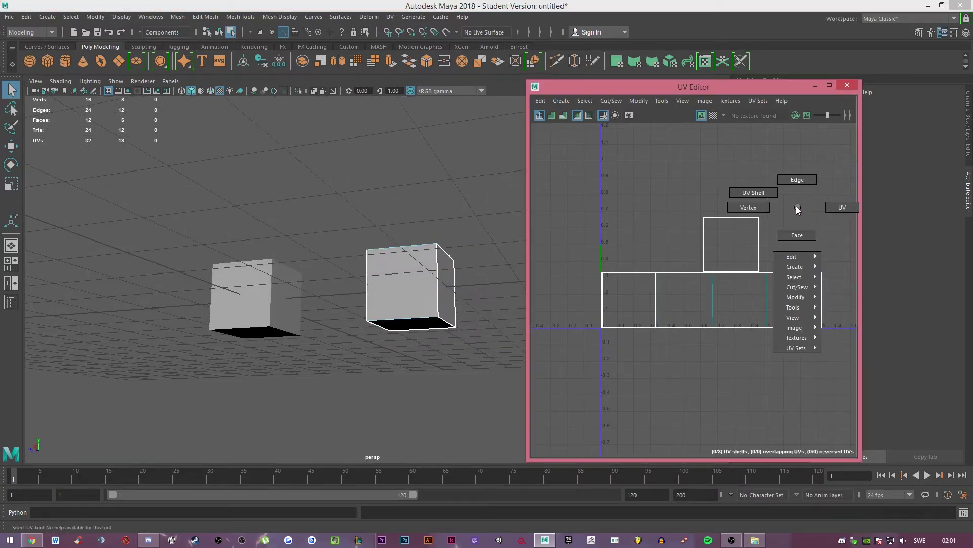
left_click(835, 207)
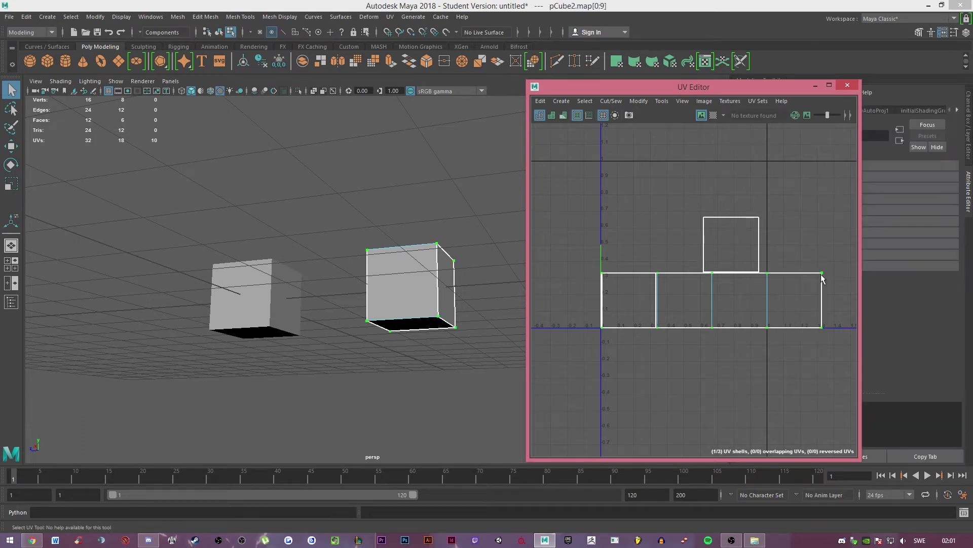
key("w")
left_click_drag(711, 299, 698, 386)
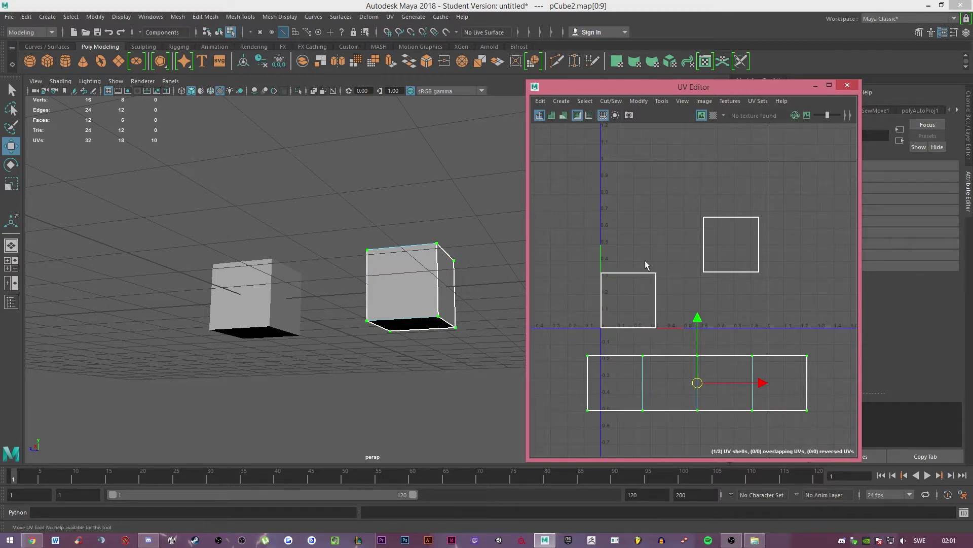
Attach the two loose face shells to the upper and lower edges of the strip's rightmost face with Move and Sew Edges.
left_click(278, 275)
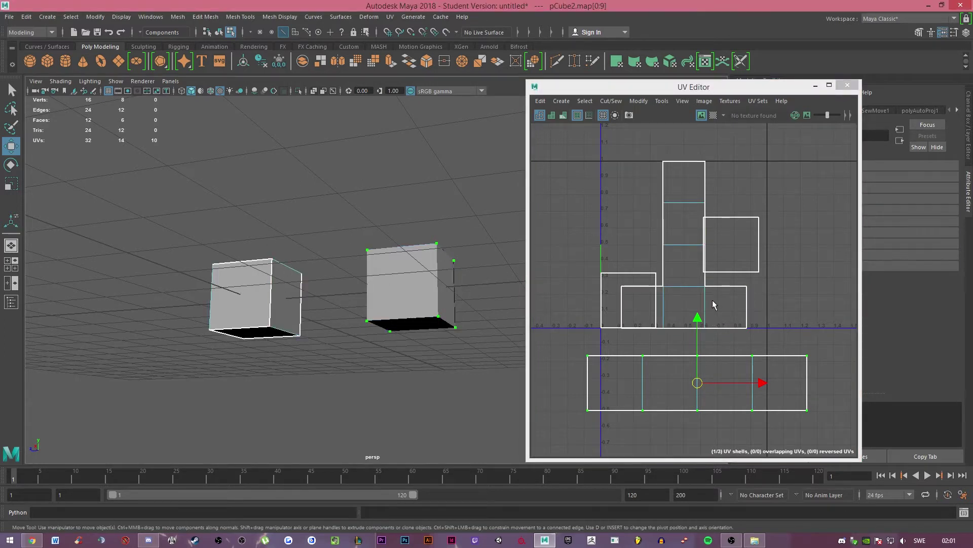
left_click(433, 284)
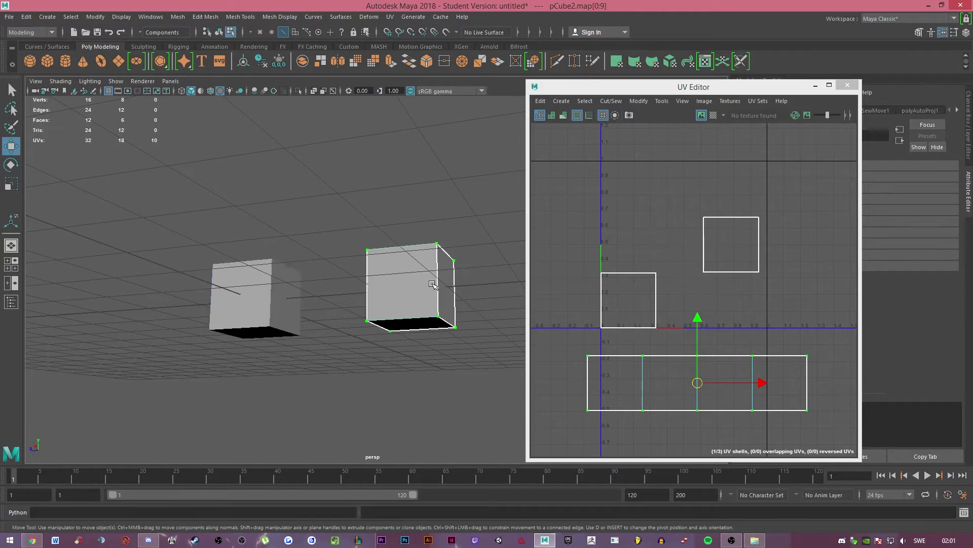
left_click(781, 356)
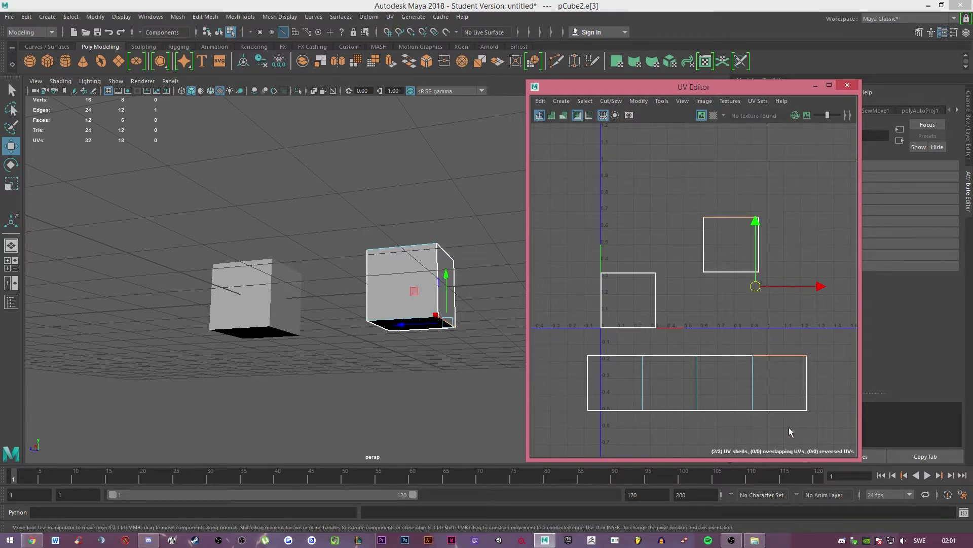
right_click_drag(788, 353, 785, 310, "shift")
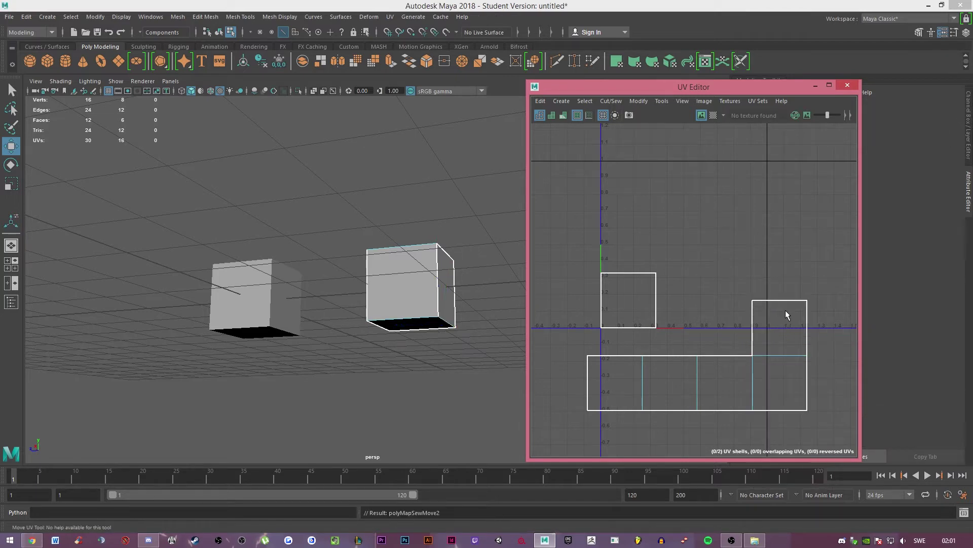
key("ctrl+z")
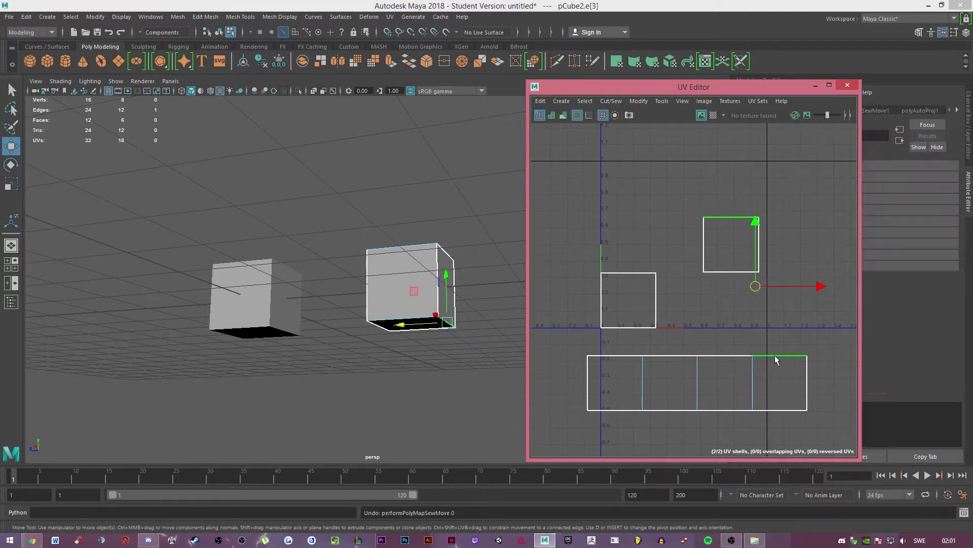
left_click(773, 356)
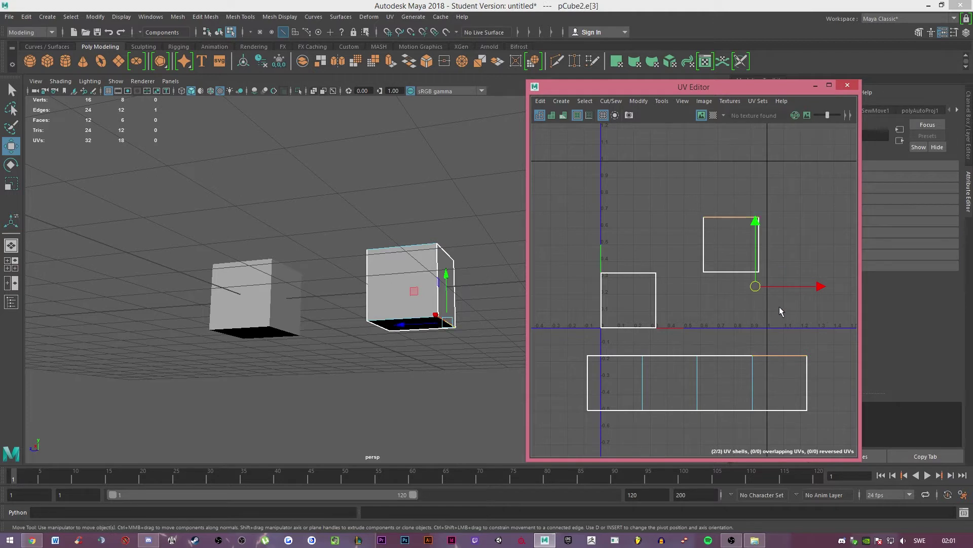
right_click_drag(820, 209, 818, 180, "shift")
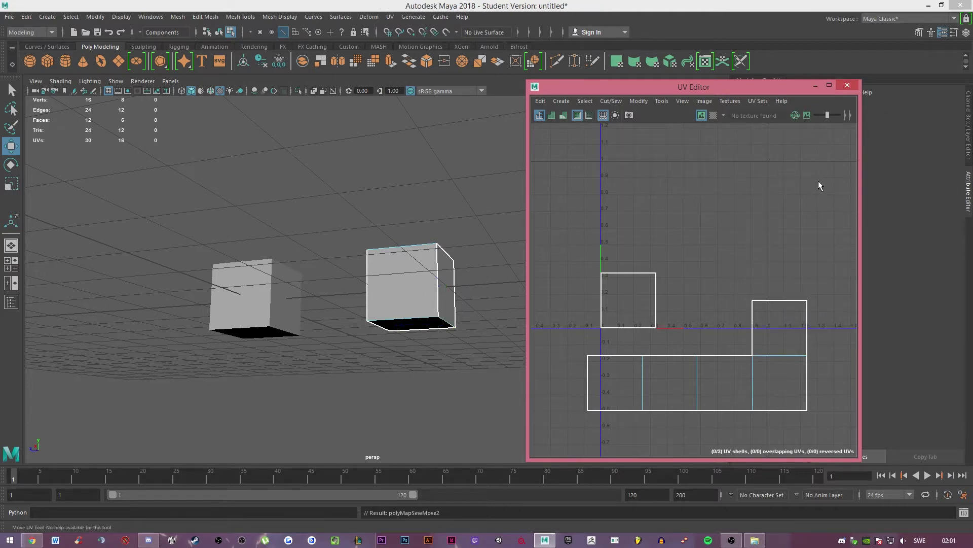
left_click(783, 409)
right_click_drag(773, 411, 760, 283, "shift")
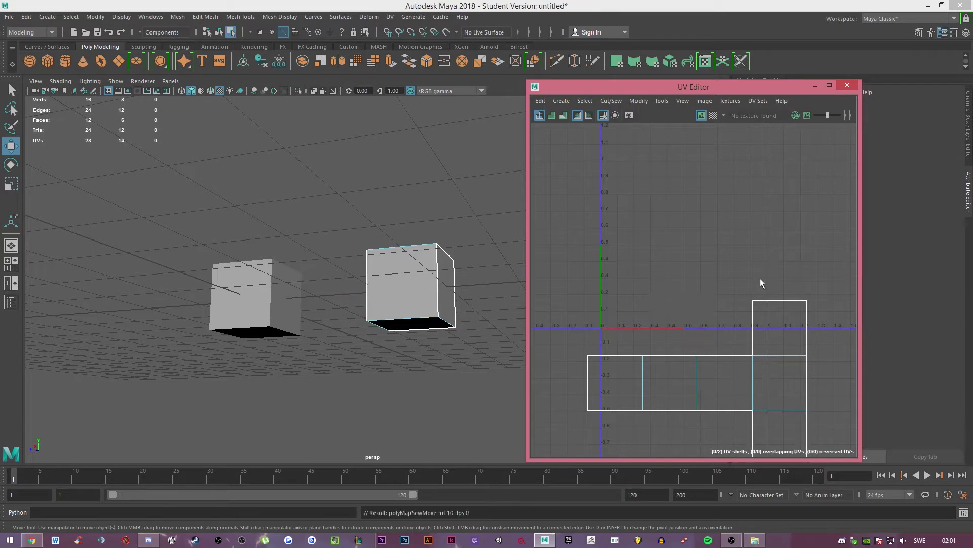
scroll(750, 269, "down", 3)
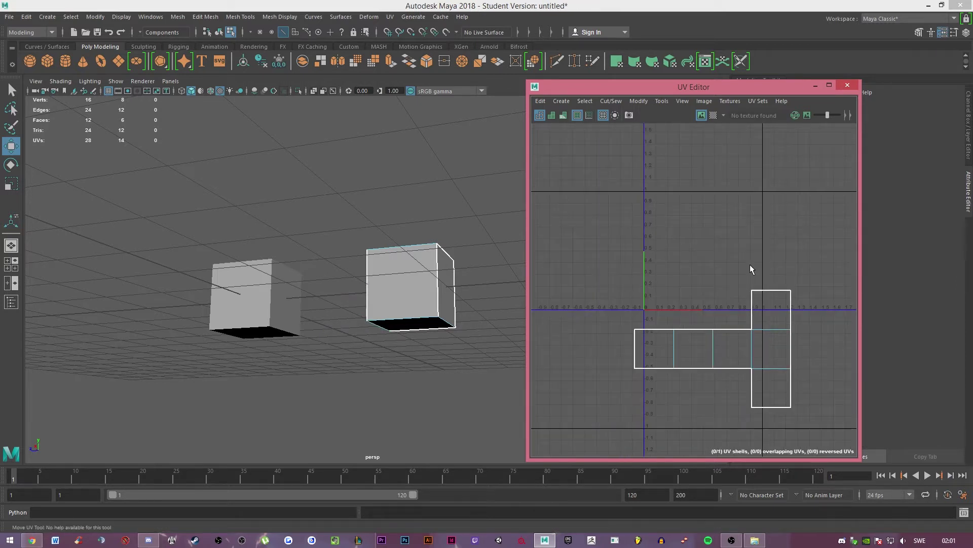
Select all UVs of the duplicate cube's sewn shell and run Unfold on them twice.
right_click(652, 257)
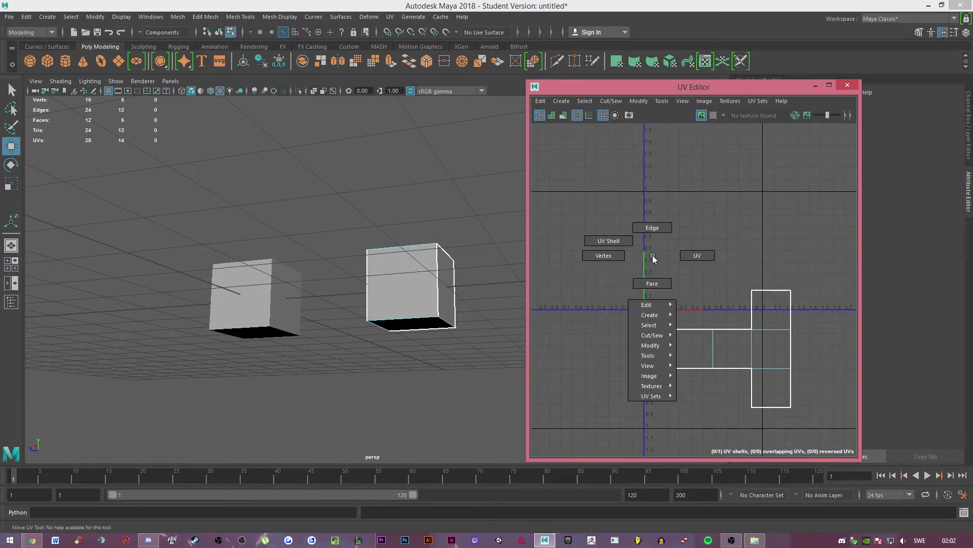
right_click_drag(653, 255, 703, 256)
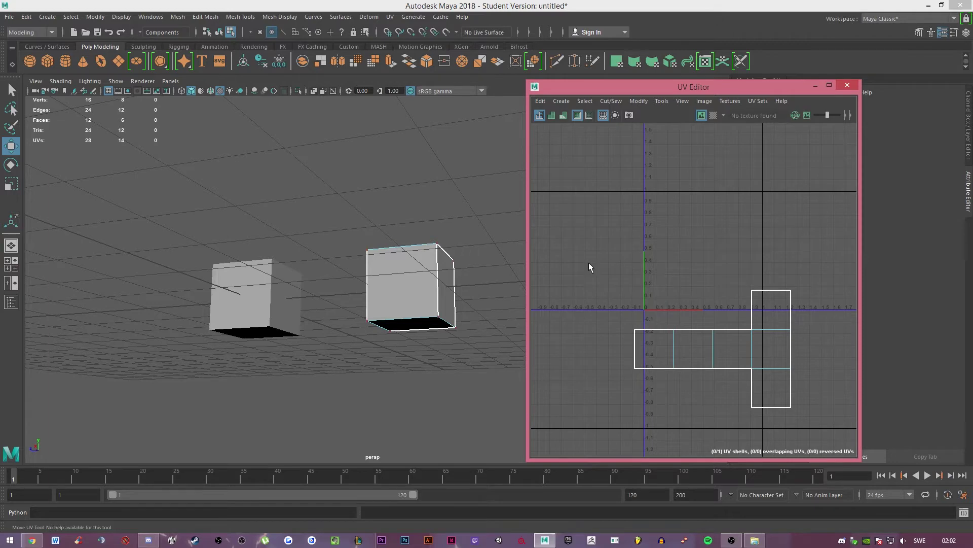
left_click_drag(578, 248, 795, 383)
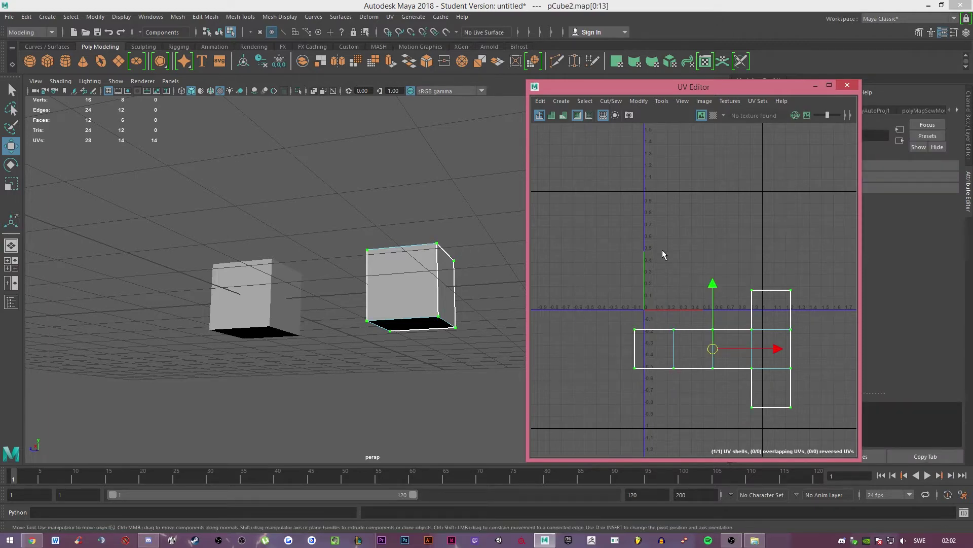
right_click_drag(706, 218, 582, 259, "shift")
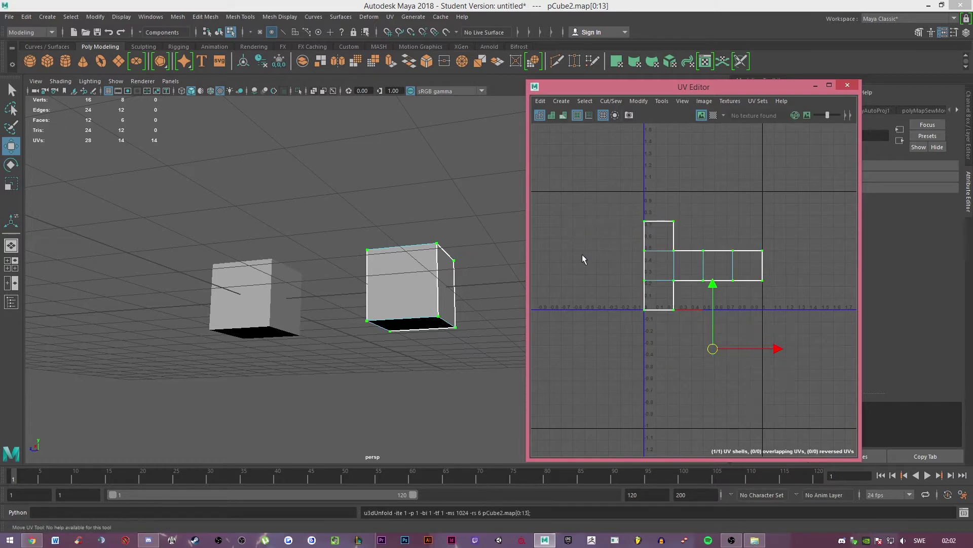
left_click(582, 289)
scroll(583, 289, "up", 3)
middle_click_drag(722, 286, 632, 298, "alt")
left_click_drag(540, 177, 791, 345)
right_click_drag(795, 263, 681, 262, "shift")
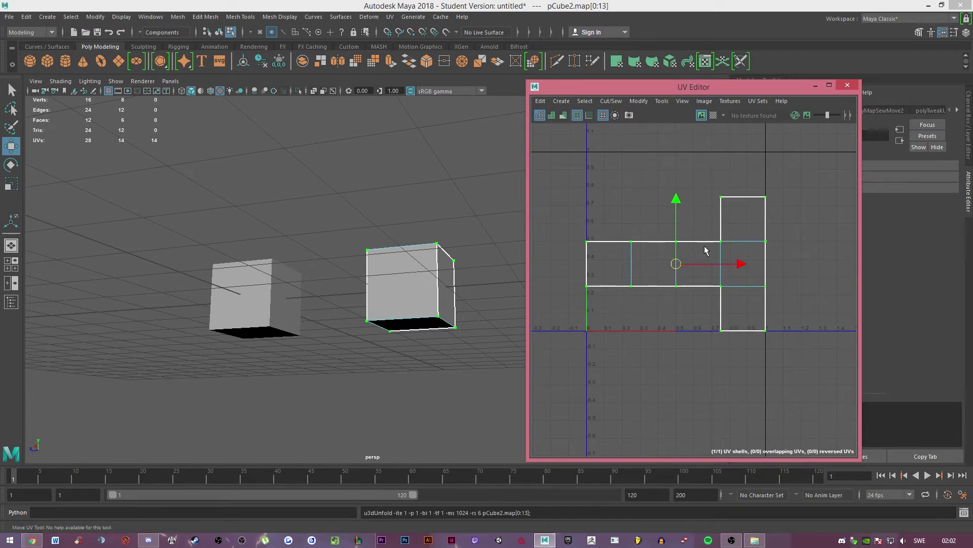
Switch repeatedly between the original and duplicate cubes to compare their cross-shaped UV layouts.
left_click_drag(313, 224, 332, 238, "alt")
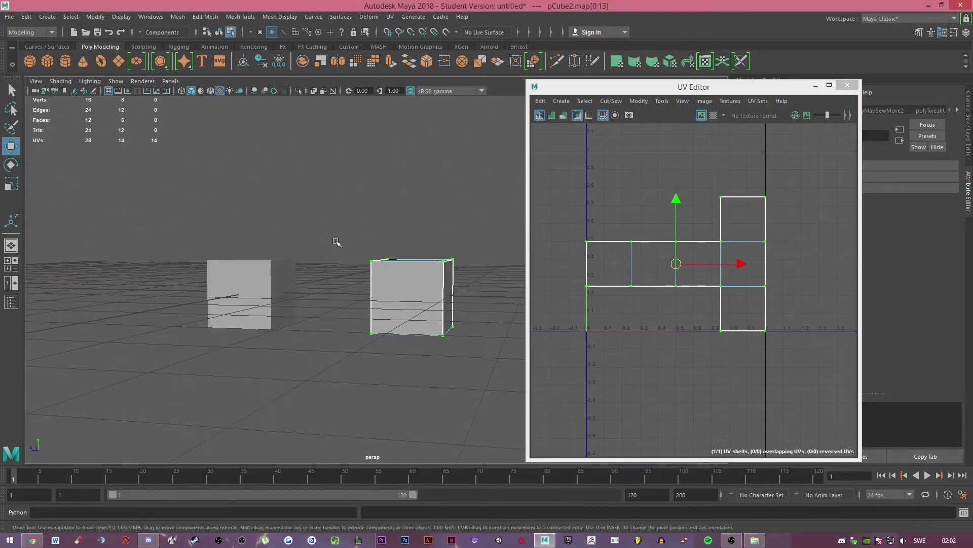
left_click(230, 283)
left_click(404, 294)
key("ctrl+z")
key("ctrl+y")
key("ctrl+z")
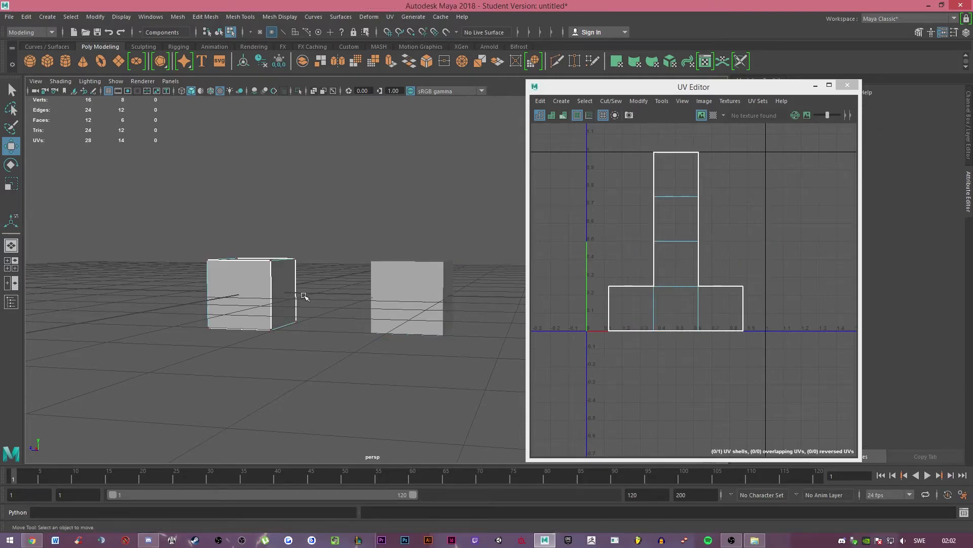
key("ctrl+y")
key("ctrl+z")
key("ctrl+y")
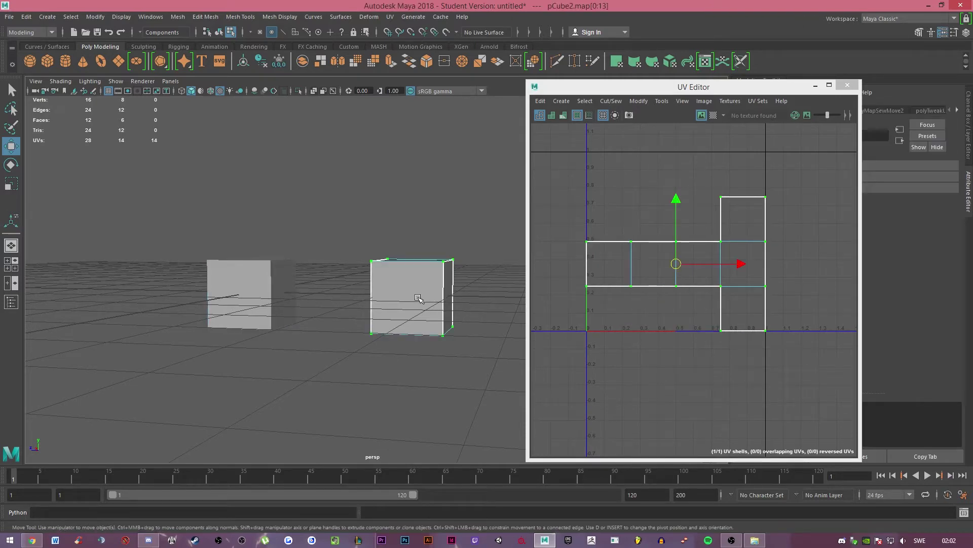
Apply Automatic UV mapping to the duplicate cube again.
key("q")
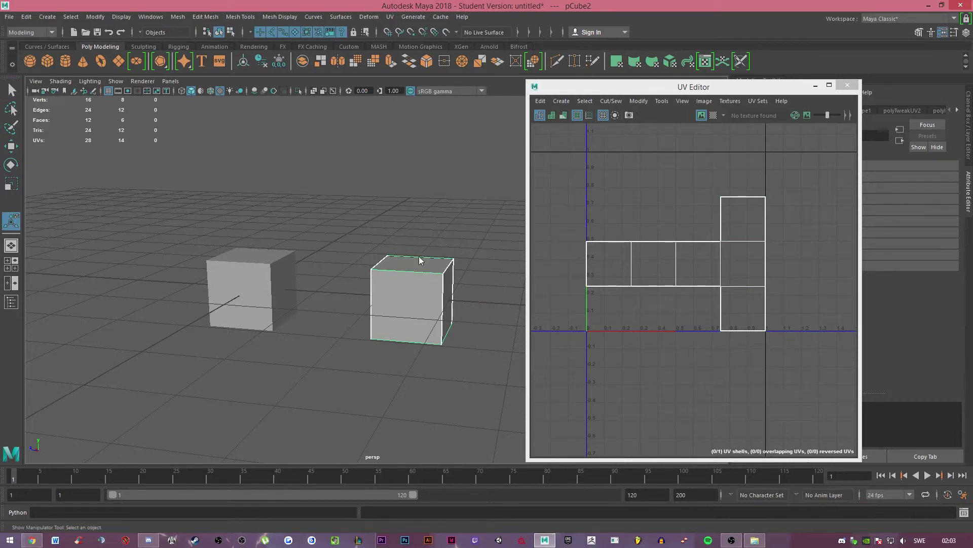
right_click_drag(421, 256, 457, 234)
left_click_drag(458, 229, 455, 204, "alt")
left_click(393, 18)
left_click(415, 75)
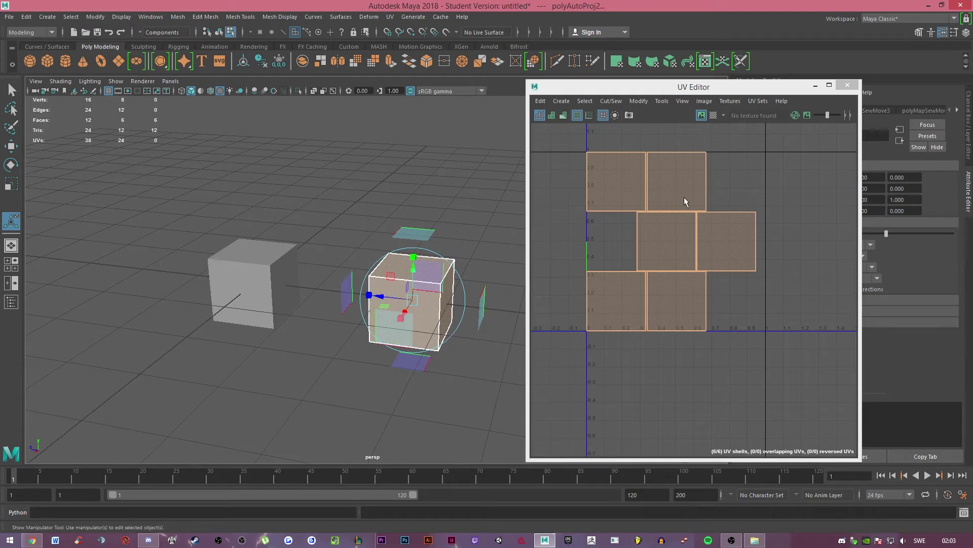
Join the matching loose face to the outer edge of the middle row's first face with Move and Sew Edges.
right_click_drag(428, 160, 427, 128)
left_click(425, 250)
left_click(412, 332)
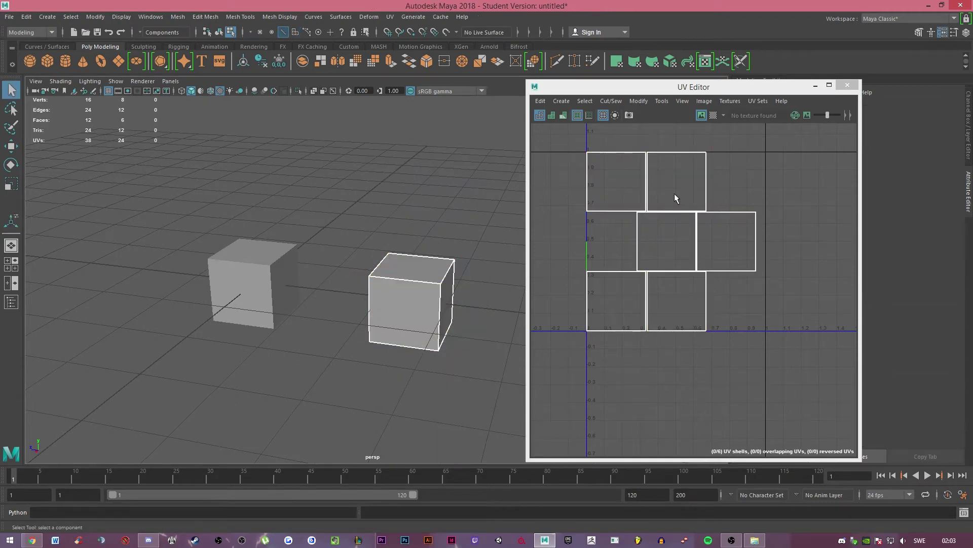
left_click(711, 177)
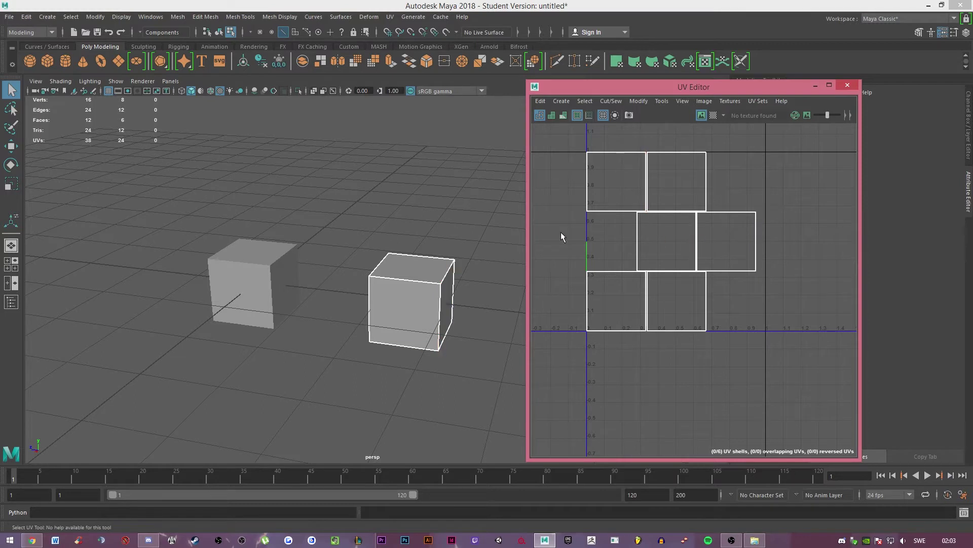
left_click(636, 236)
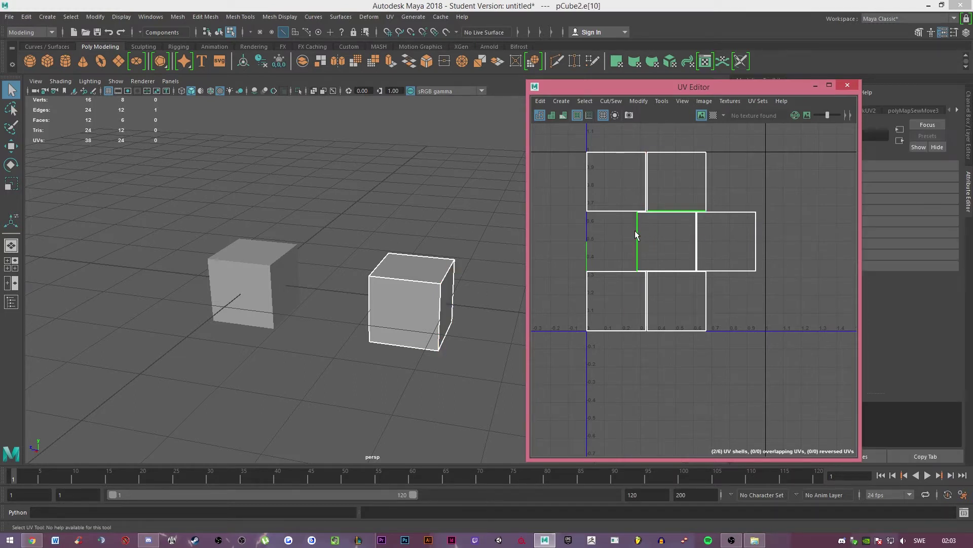
right_click_drag(759, 144, 759, 118, "shift")
Extend the duplicate cube's UV strip to four faces by sewing two more face shells onto its outer end.
left_click(579, 231)
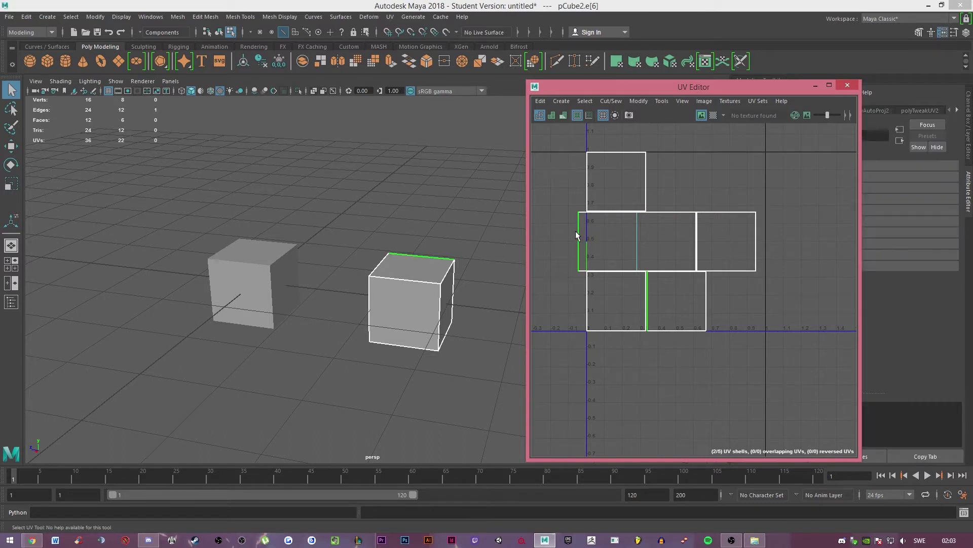
scroll(597, 230, "down", 2)
middle_click_drag(596, 230, 645, 232, "alt")
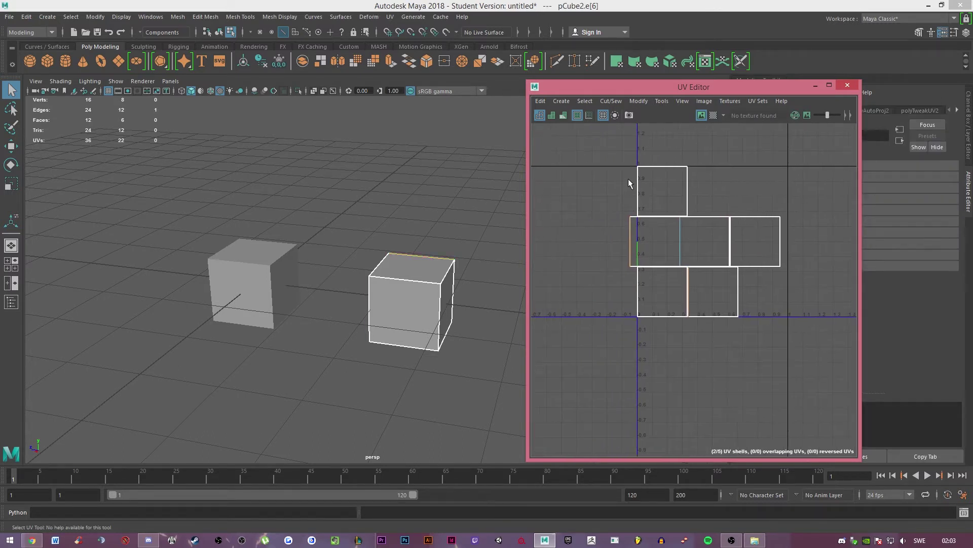
key("g")
left_click(583, 242)
key("g")
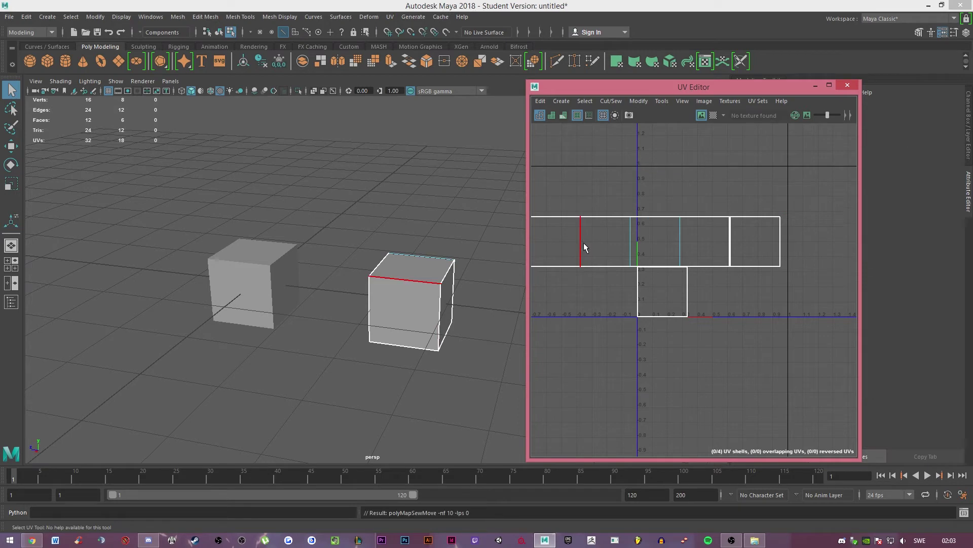
middle_click_drag(547, 233, 634, 235, "alt")
left_click(623, 240)
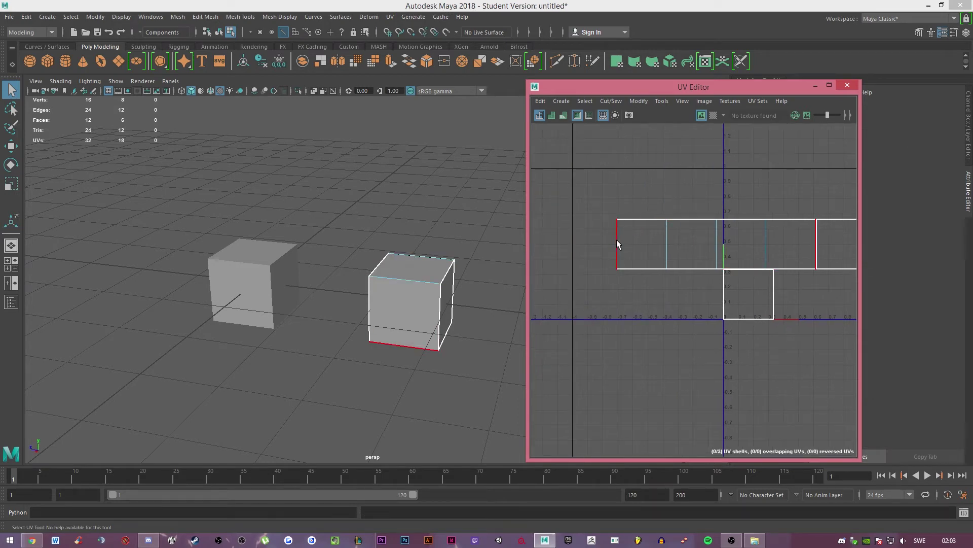
left_click(616, 245)
Select the whole four-face strip shell and move it upward, clear of the two loose face shells.
middle_click_drag(719, 200, 669, 217, "alt")
right_click_drag(685, 220, 729, 216)
double_click(664, 236)
key("w")
left_click_drag(662, 258, 662, 187)
middle_click_drag(720, 174, 719, 226, "alt")
Try joining the two outer end edges of the four-face strip with Move and Sew Edges.
right_click_drag(727, 191, 725, 161)
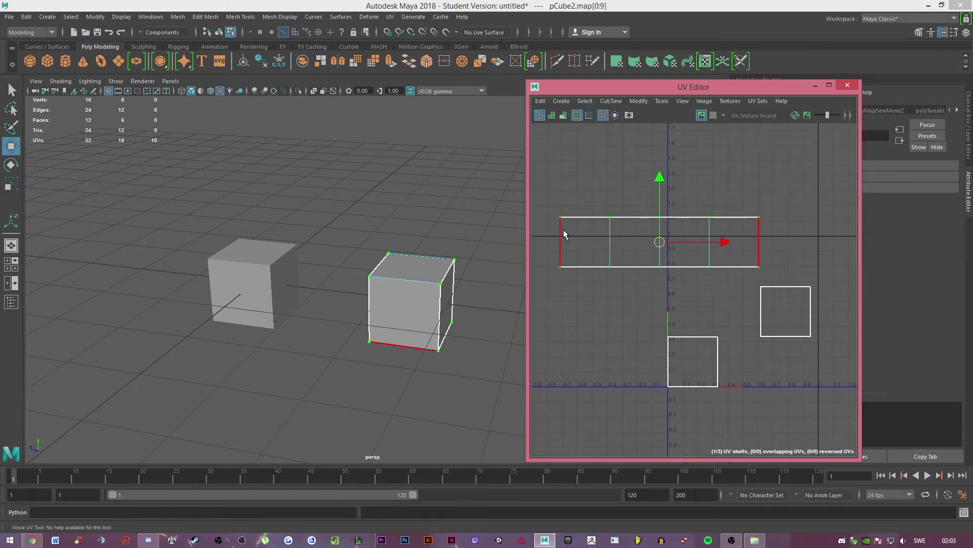
left_click(564, 229)
left_click_drag(426, 291, 408, 395, "alt")
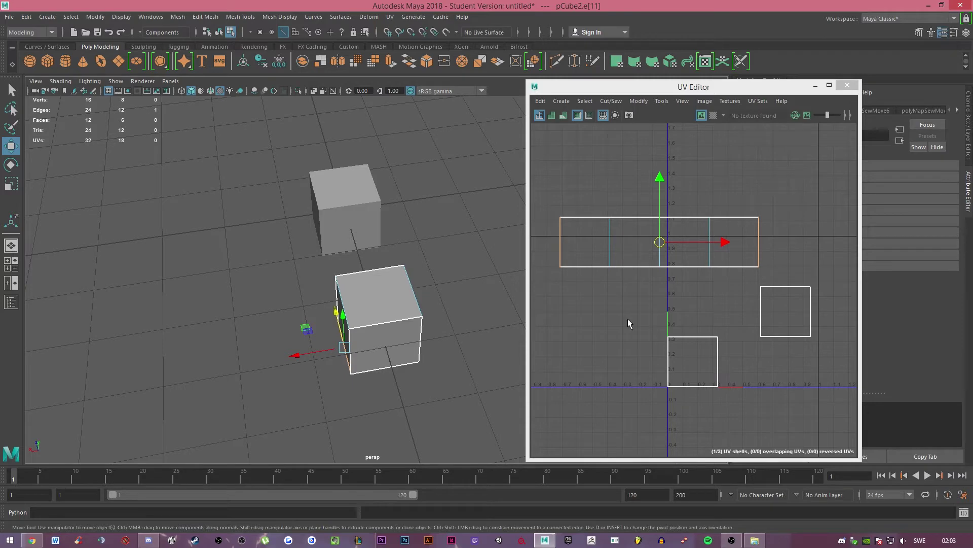
right_click_drag(735, 210, 738, 198, "shift")
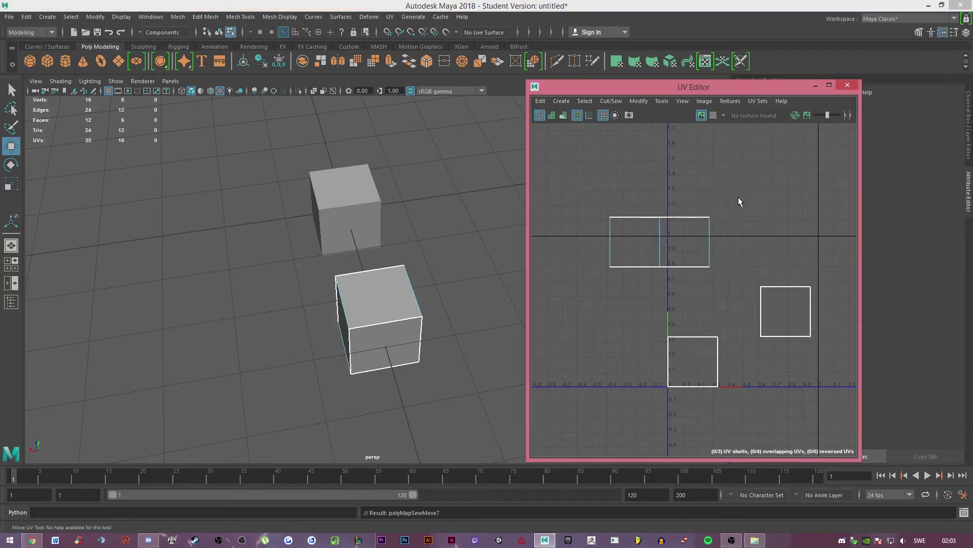
scroll(736, 261, "up", 4)
scroll(734, 268, "down", 1)
middle_click_drag(643, 264, 743, 319, "alt")
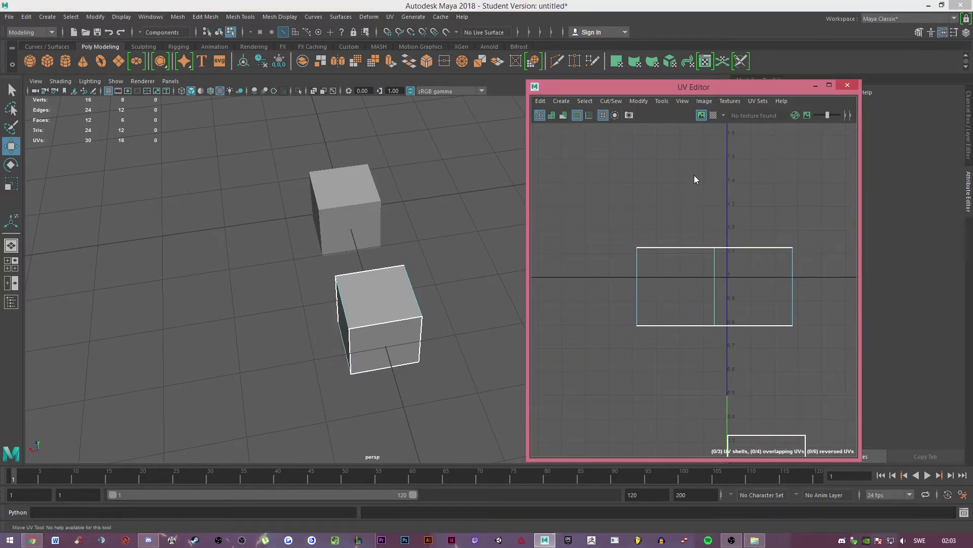
Examine which cube faces overlap in the folded UV strip by selecting its stacked faces.
right_click_drag(694, 175, 692, 202)
left_click(608, 275)
left_click_drag(595, 261, 695, 293)
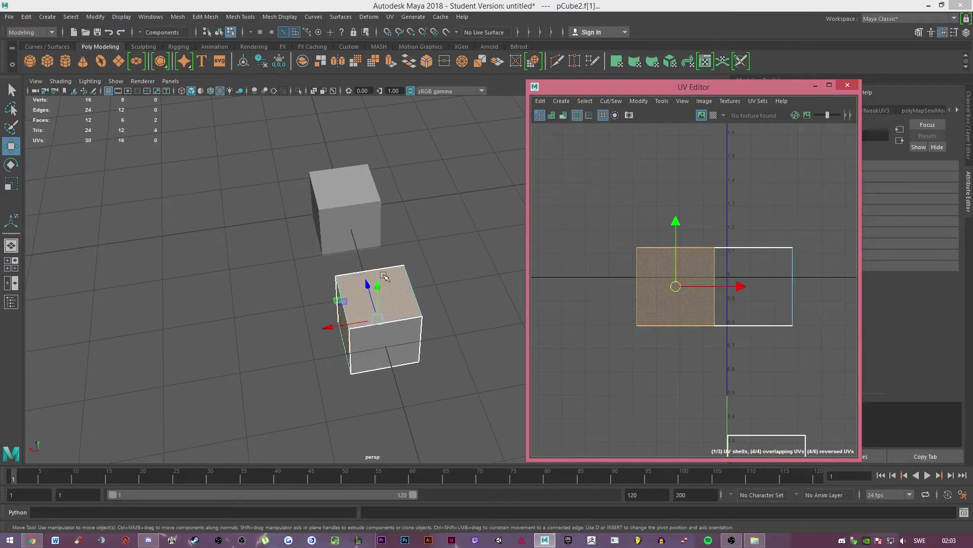
left_click_drag(384, 275, 441, 246, "alt")
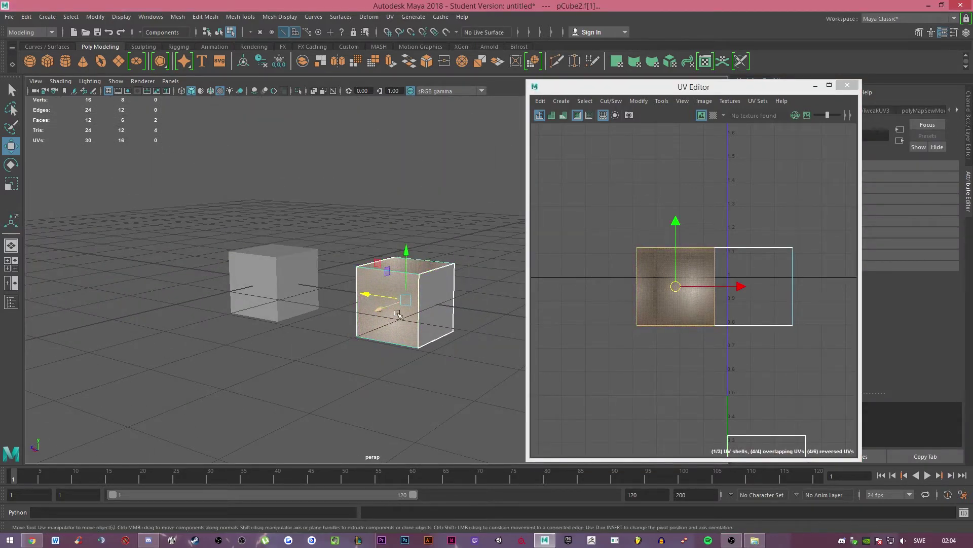
middle_click_drag(604, 196, 600, 175, "alt")
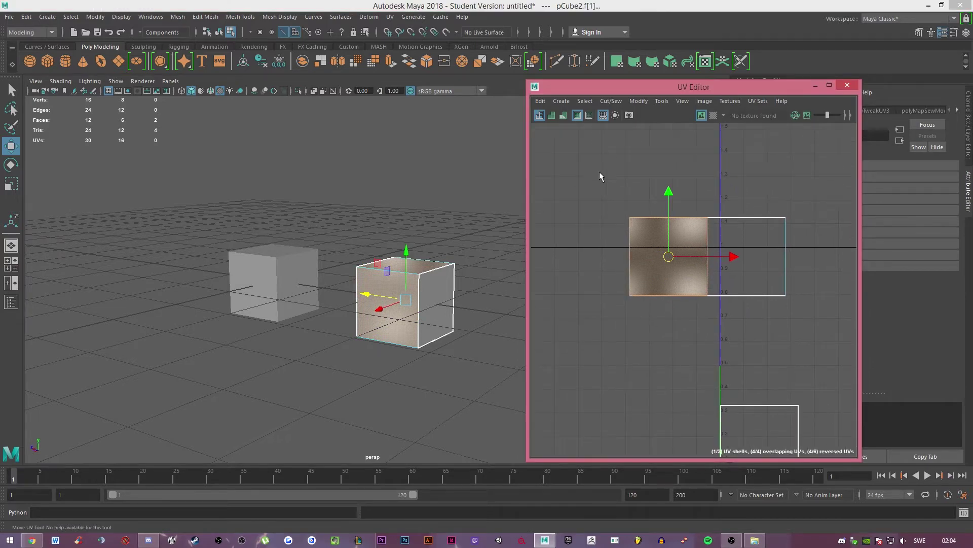
left_click(613, 295)
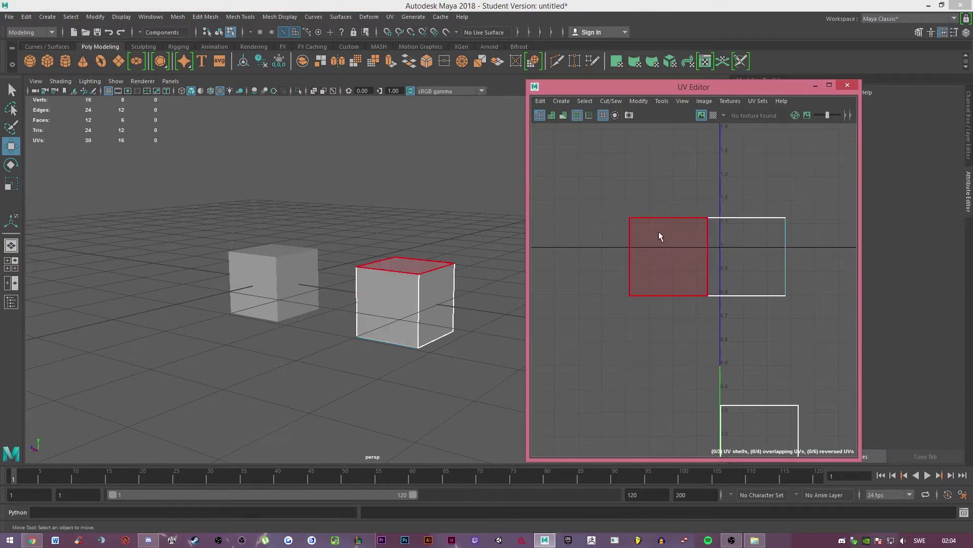
left_click_drag(436, 217, 426, 259, "alt")
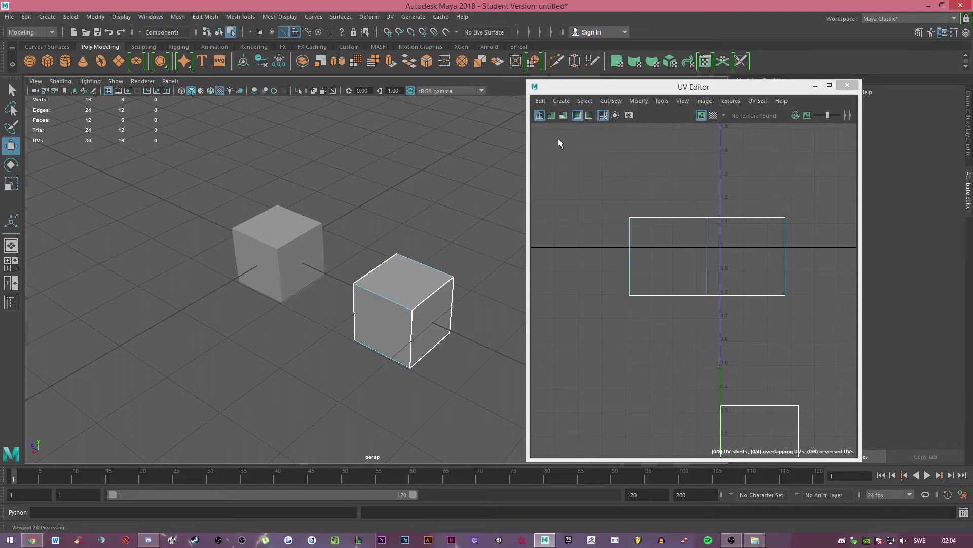
left_click(631, 202)
Undo the face selections and the sewing of the strip's two end edges.
key("ctrl+z")
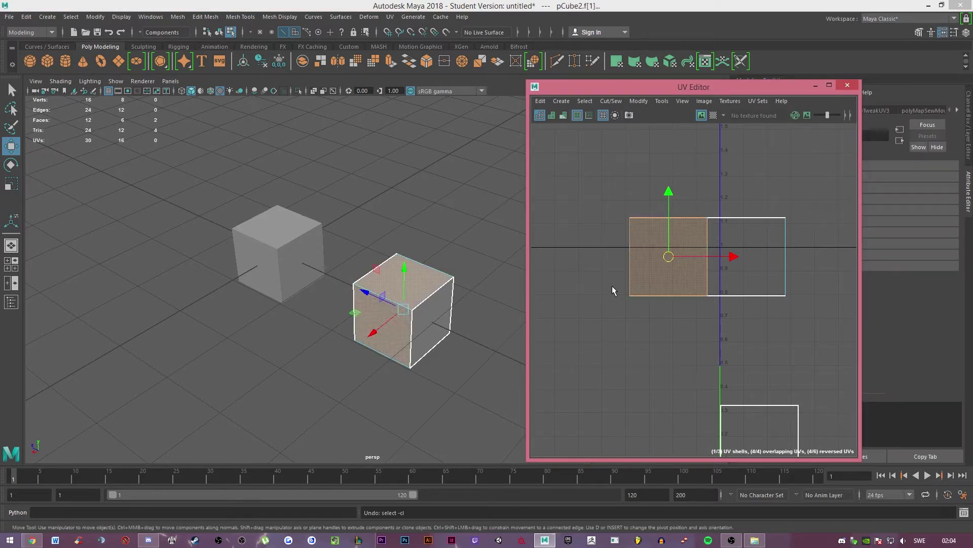
key("ctrl+z")
key("ctrl+z")
key("ctrl+z")
key("ctrl+z")
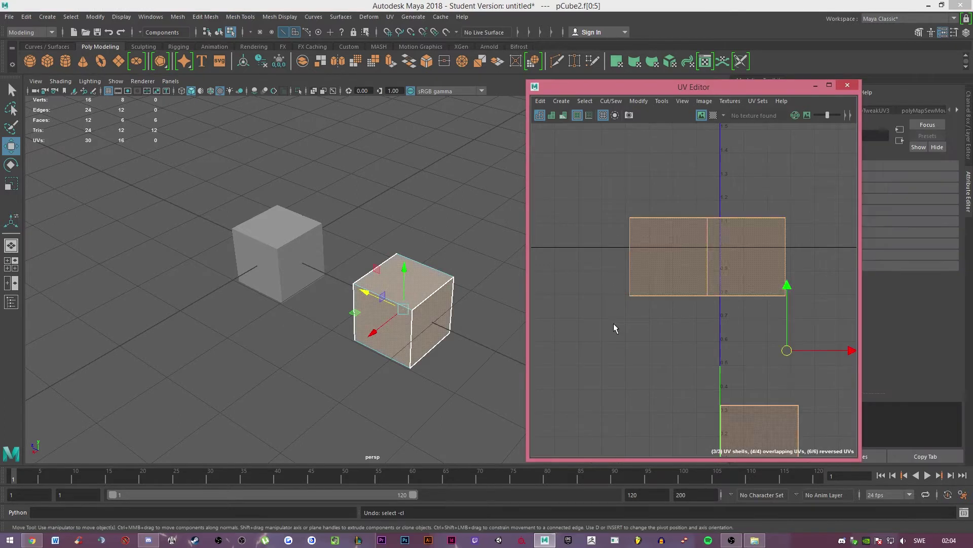
scroll(615, 323, "down", 1)
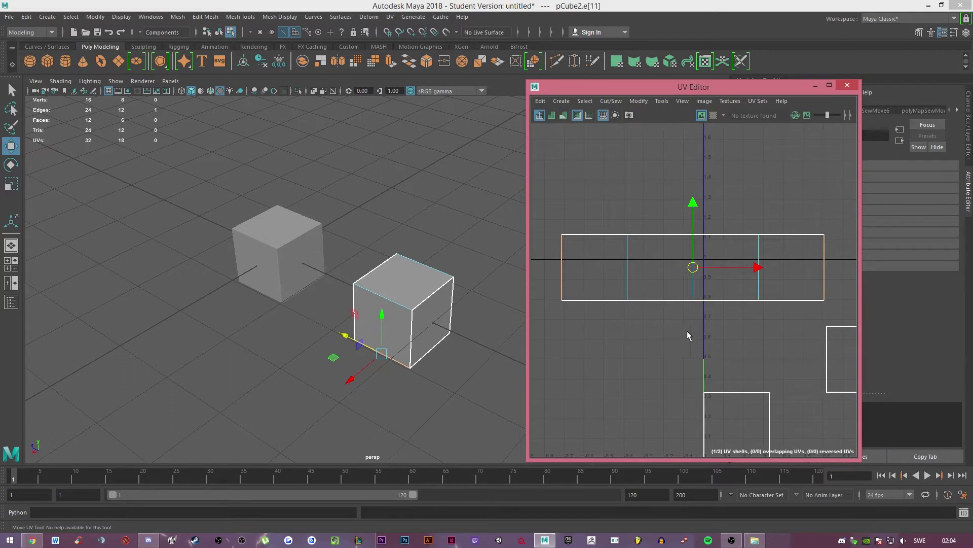
middle_click_drag(686, 331, 683, 307, "alt")
scroll(679, 303, "down", 1)
Select the strip's four faces one by one and examine how they wrap around the duplicate cube.
key("F11")
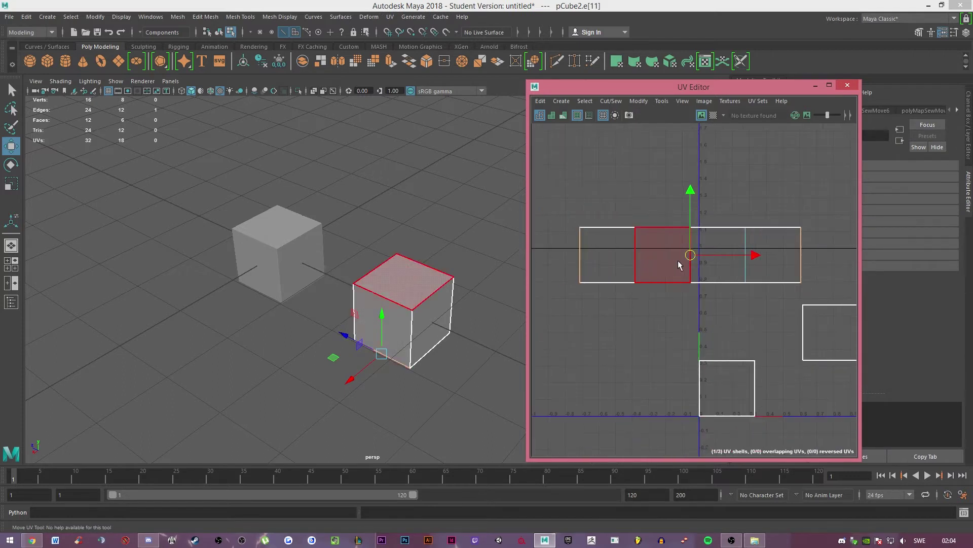
left_click(781, 257)
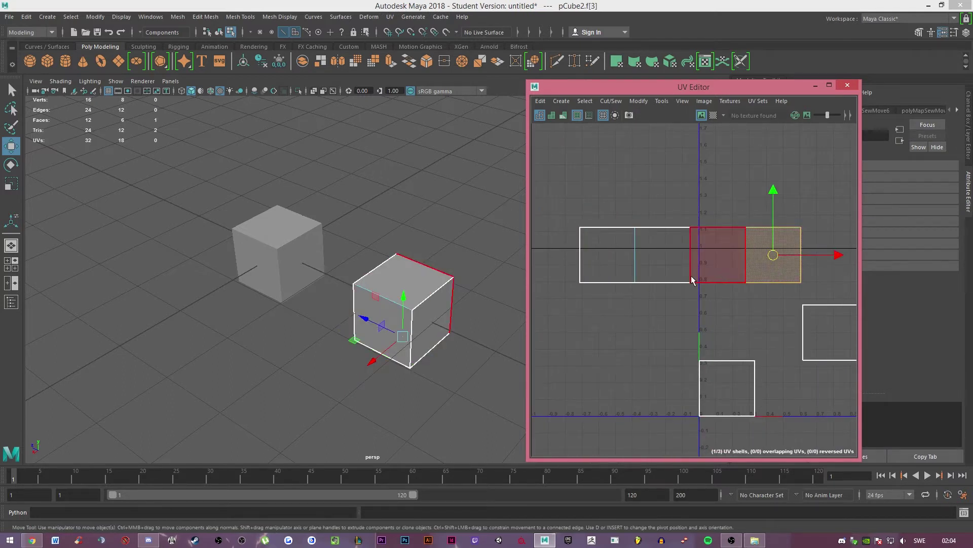
left_click(695, 324)
right_click_drag(657, 315, 656, 344)
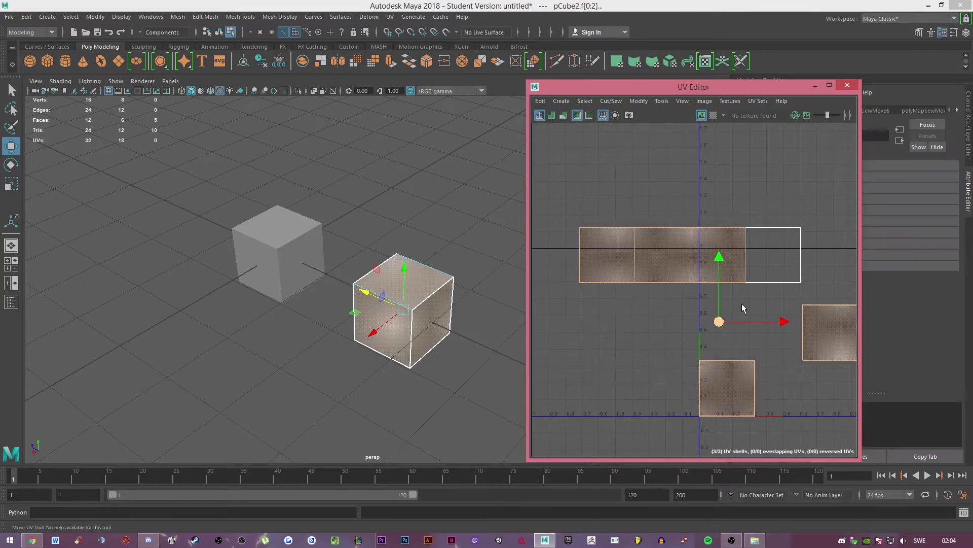
left_click(778, 268)
left_click(725, 260, "shift")
left_click(655, 258, "shift")
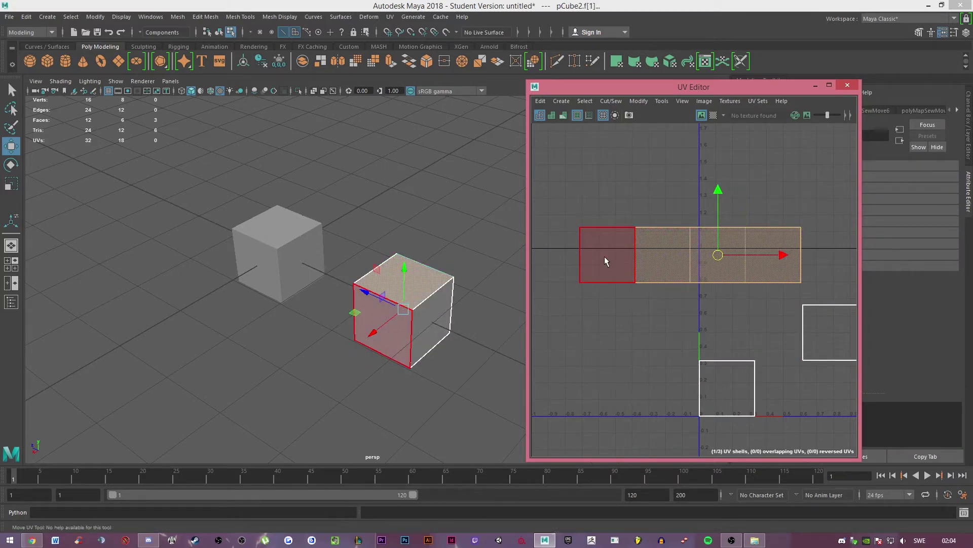
left_click(604, 257, "shift")
left_click_drag(473, 241, 378, 271, "alt")
left_click_drag(417, 207, 481, 246, "alt")
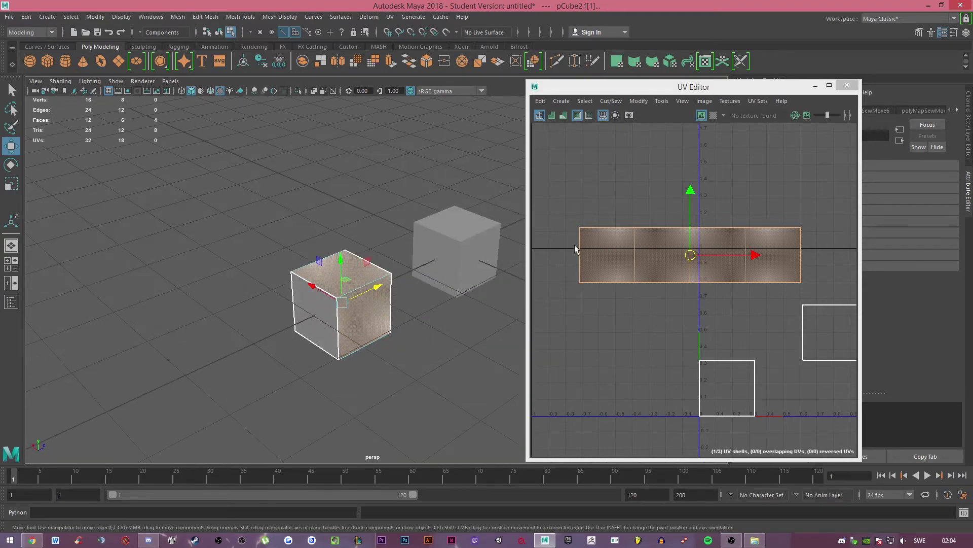
left_click_drag(394, 231, 438, 203, "alt")
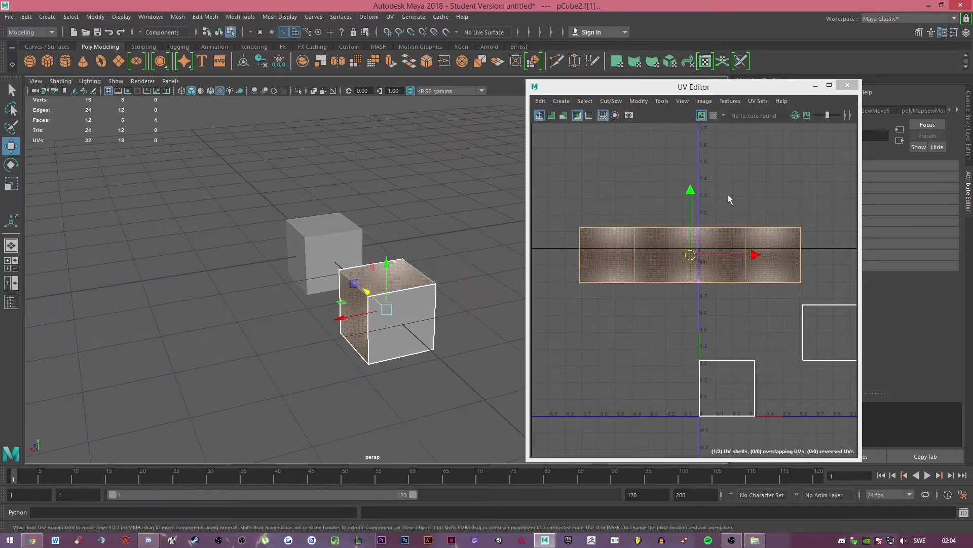
Sew the two loose face shells onto the upper and lower edges of the strip's rightmost face.
right_click_drag(729, 193, 732, 166)
left_click(781, 228)
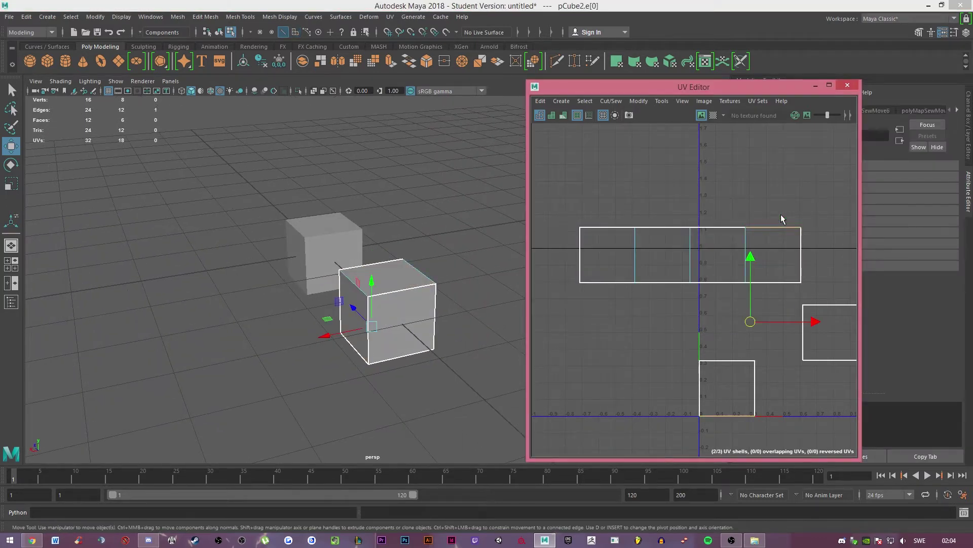
right_click_drag(776, 192, 772, 157, "shift")
left_click(768, 281)
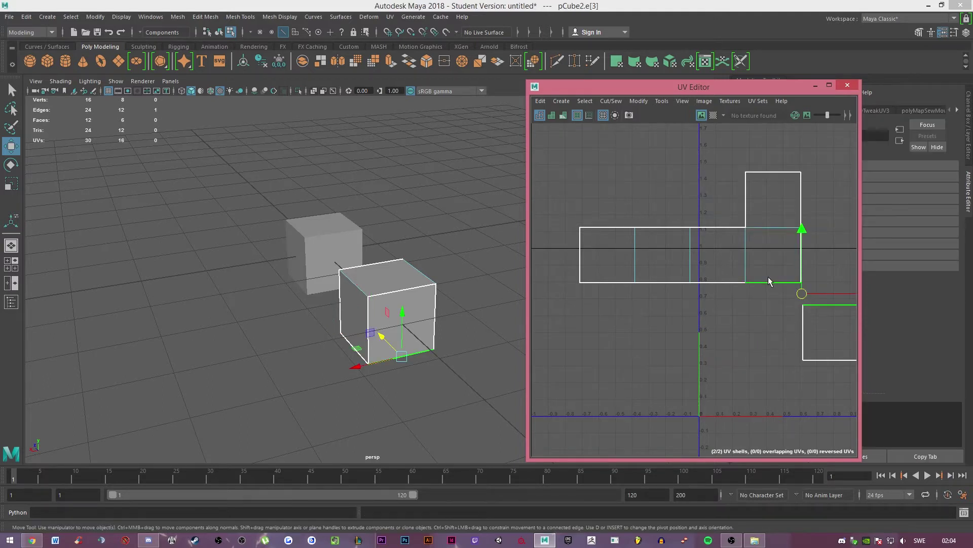
key("g")
left_click(558, 177)
right_click_drag(692, 233, 678, 228, "alt")
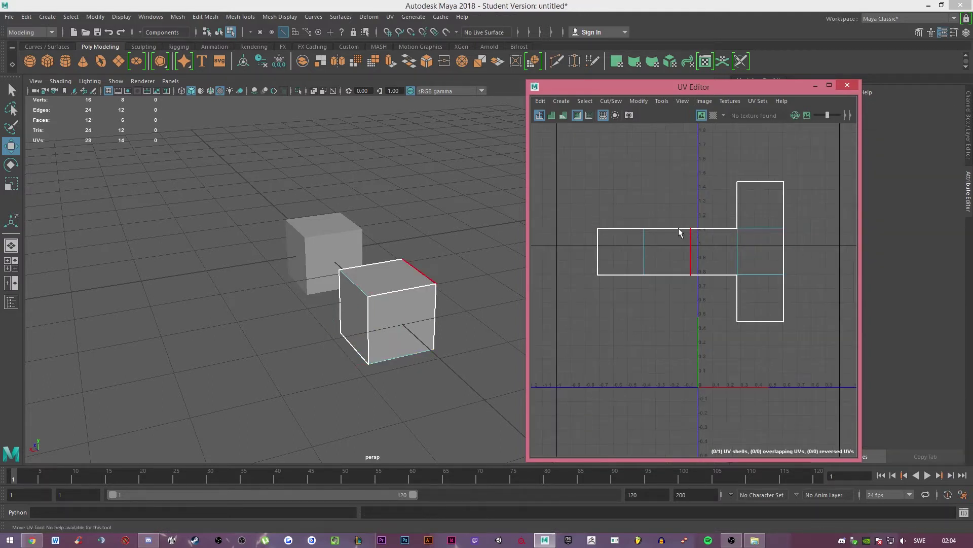
Select all UVs of the T-shaped shell and unfold them into the 0 to 1 UV square.
right_click_drag(655, 181, 691, 178)
left_click_drag(614, 176, 832, 360)
key("w")
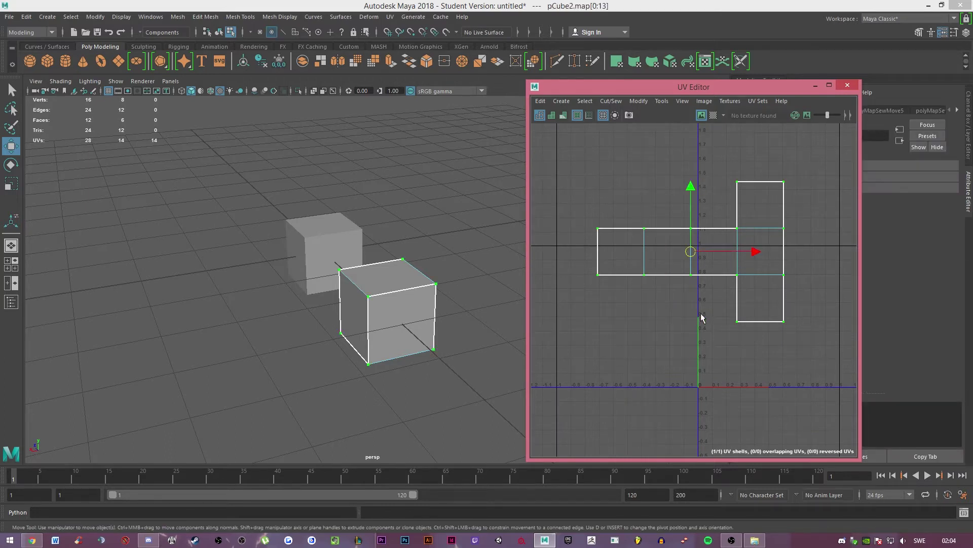
right_click_drag(701, 263, 588, 266, "shift")
middle_click_drag(717, 297, 634, 277, "alt")
left_click(705, 232)
scroll(692, 284, "up", 3)
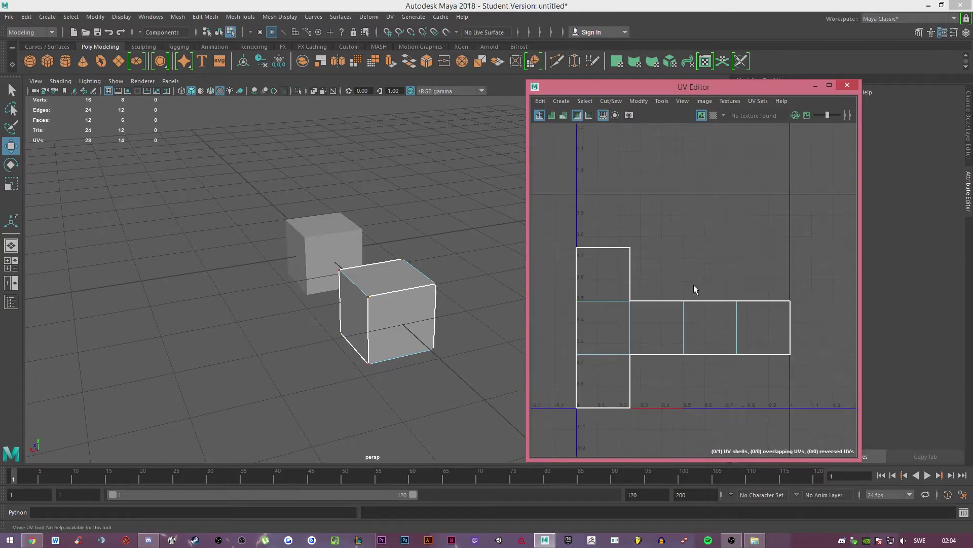
middle_click_drag(693, 286, 676, 234, "alt")
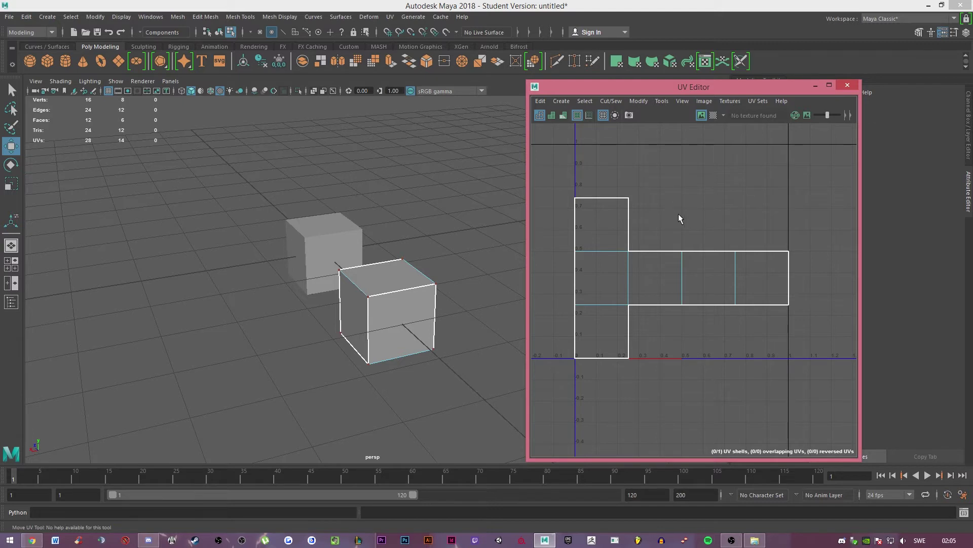
Select all UVs of the duplicate cube's T-shaped shell and look through the available UV mapping methods.
double_click(627, 252)
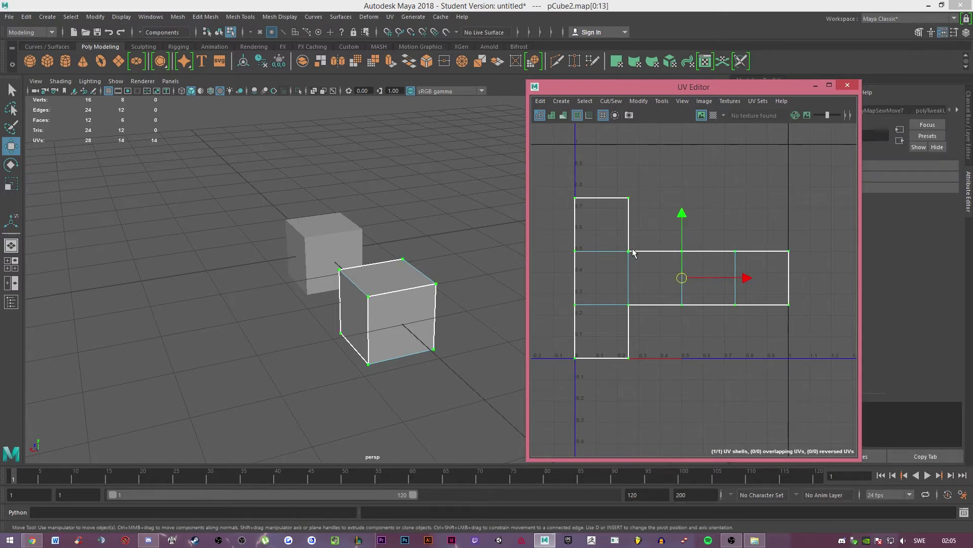
right_click_drag(721, 176, 755, 180)
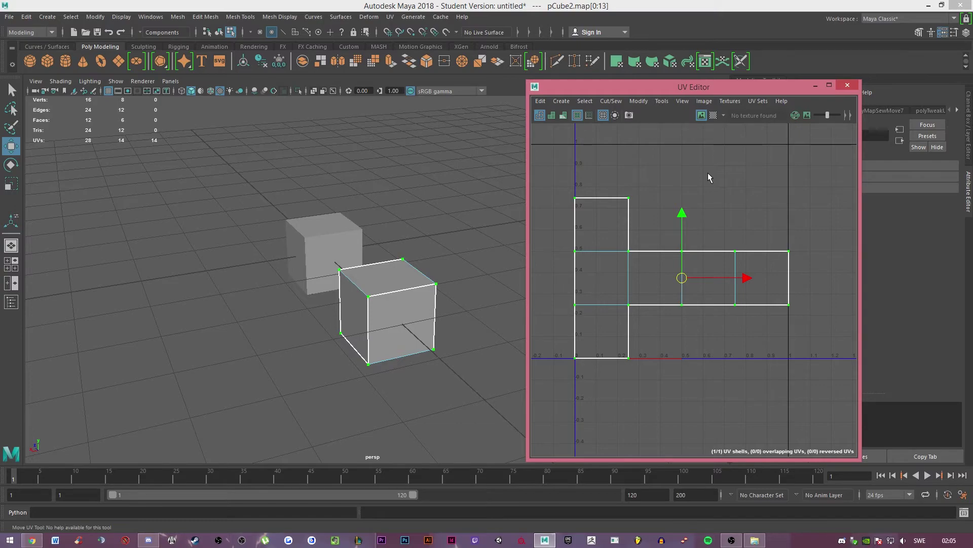
left_click_drag(365, 234, 420, 247, "alt")
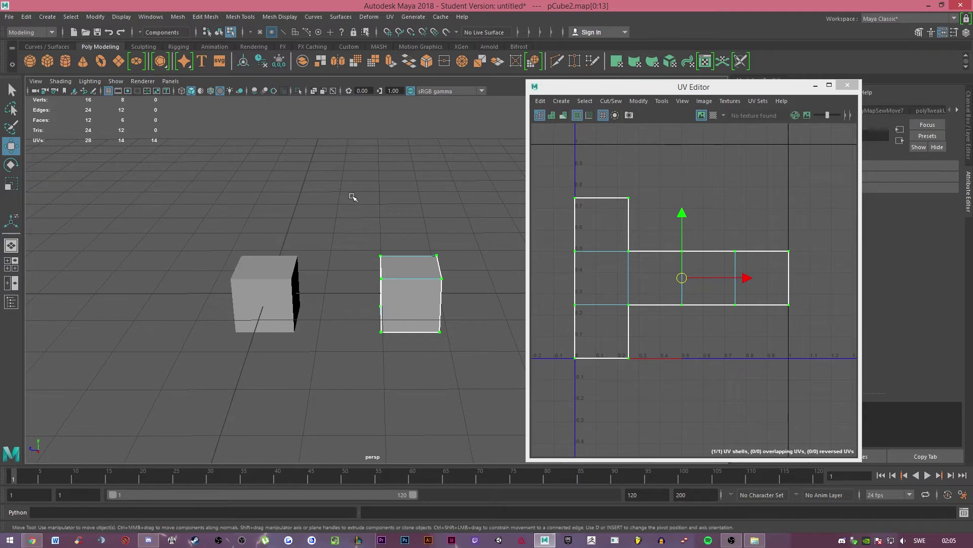
left_click_drag(410, 226, 384, 200, "alt")
left_click(389, 17)
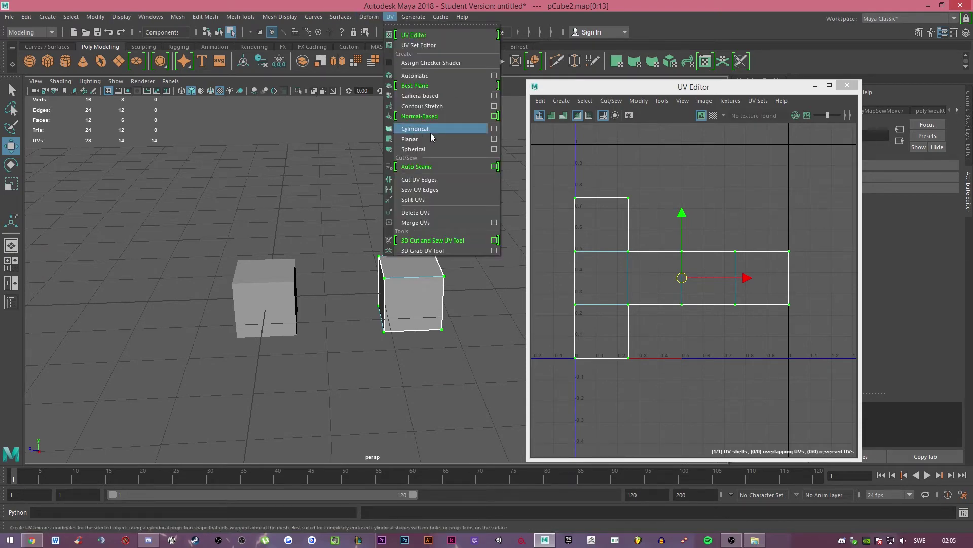
left_click(381, 216)
left_click_drag(385, 216, 336, 215, "alt")
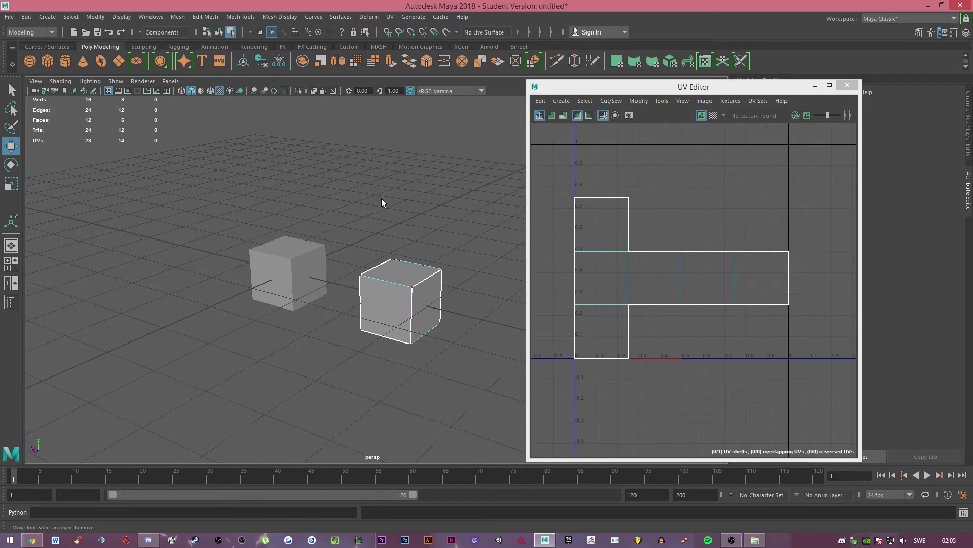
Return to object mode and select the two cubes alternately to compare their UV layouts.
right_click_drag(383, 202, 424, 178)
left_click_drag(330, 295, 381, 267, "alt")
key("q")
left_click(281, 292)
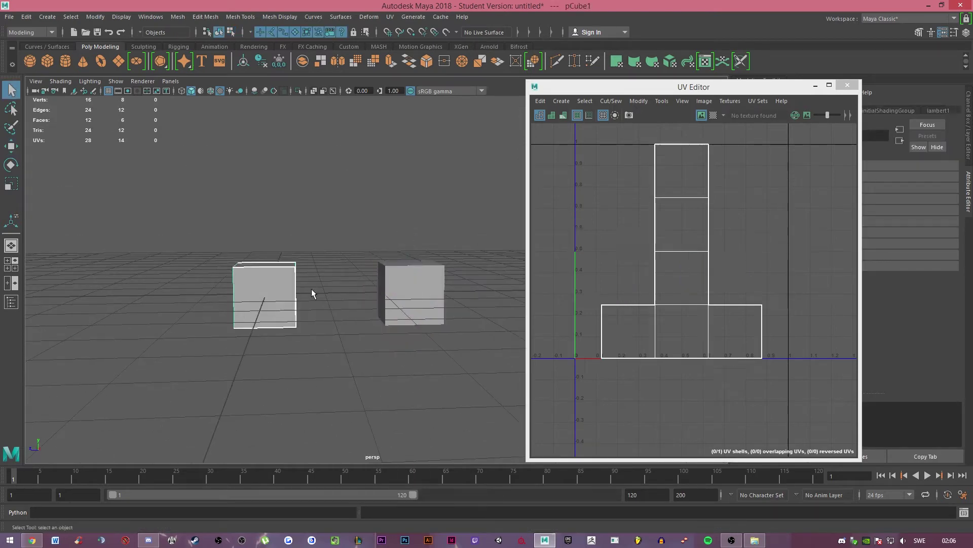
left_click(406, 289)
left_click(229, 300)
left_click(412, 278)
left_click_drag(389, 198, 355, 214, "alt")
left_click(279, 268)
left_click(386, 284)
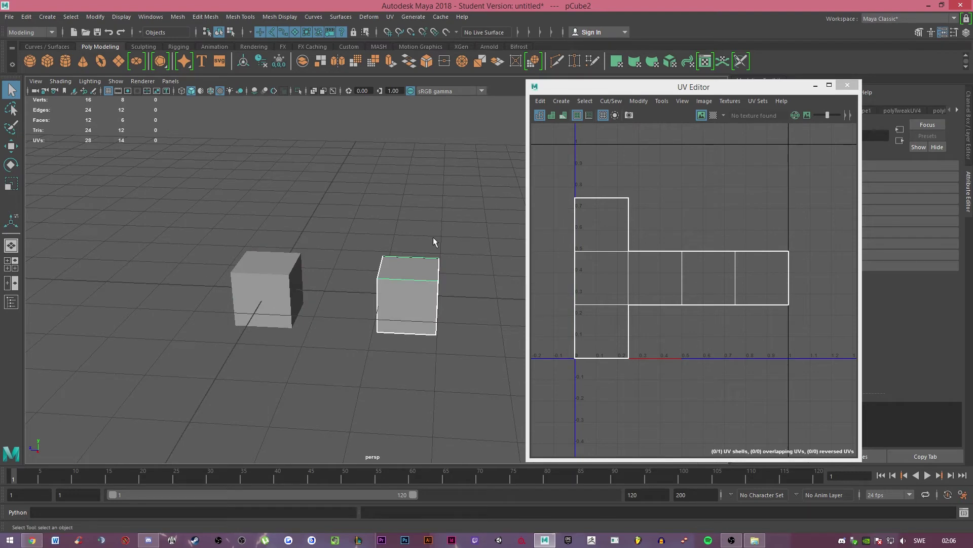
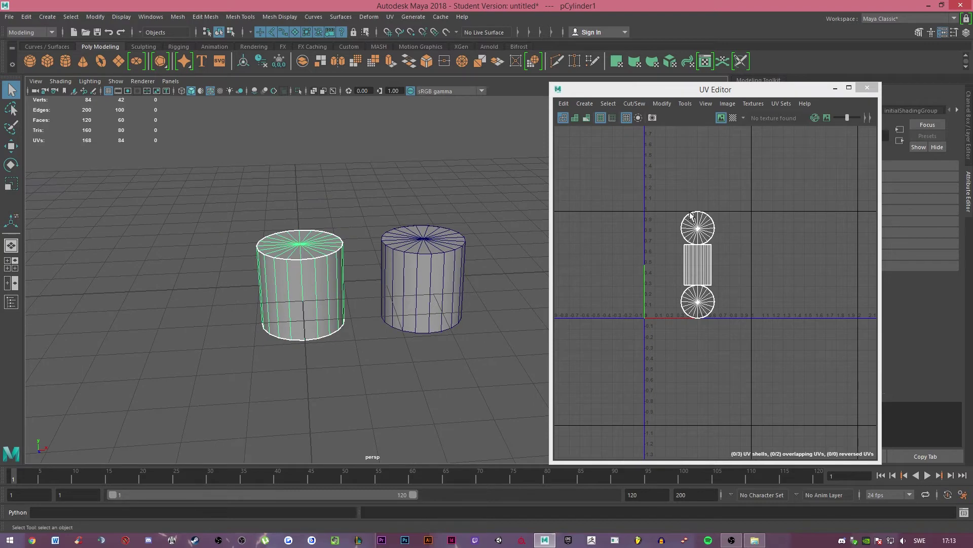
Apply automatic UV mapping to the second cylinder.
left_click(450, 260)
scroll(450, 260, "up", 2)
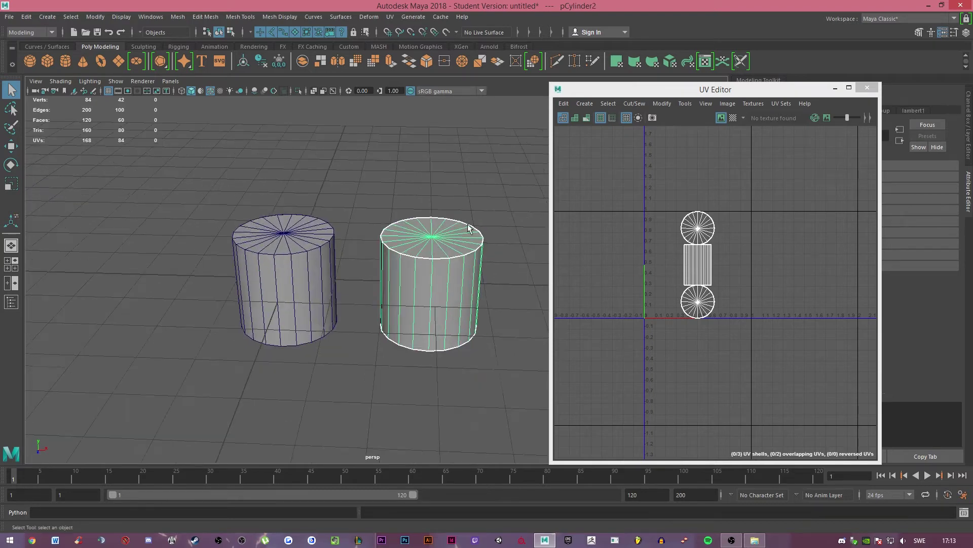
left_click(390, 16)
left_click(427, 73)
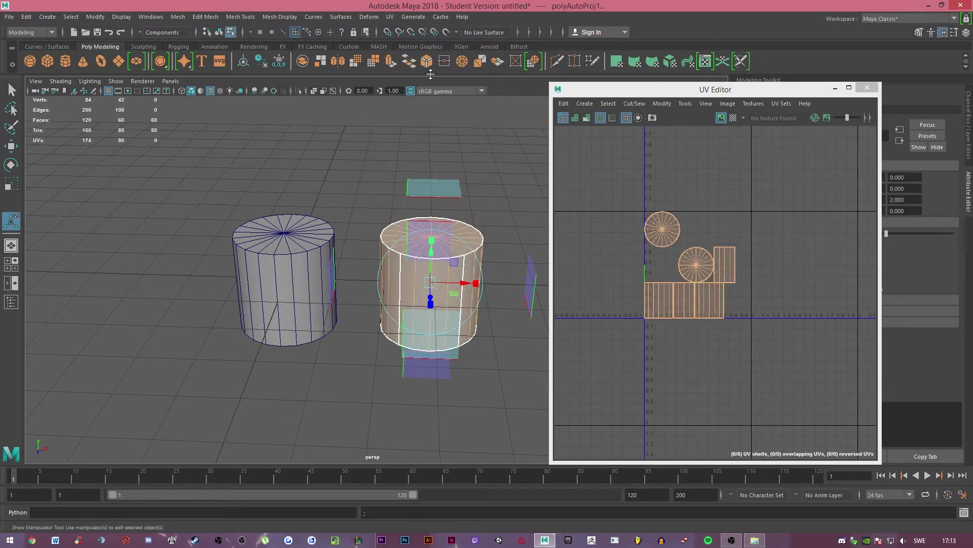
left_click(500, 157)
middle_click_drag(535, 168, 500, 164, "alt")
scroll(745, 270, "up", 5)
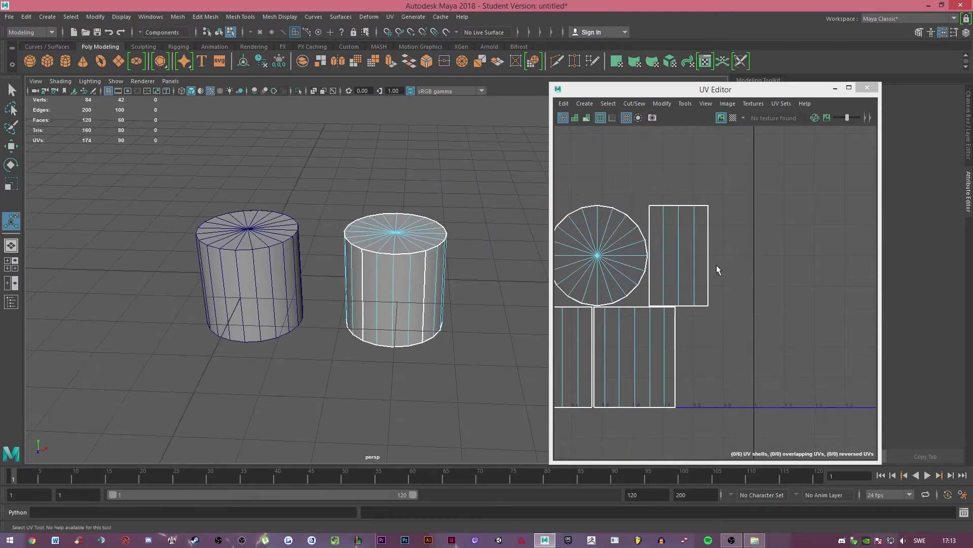
Select the UVs of the leftmost side strip and move that shell up and left, away from its neighbours.
scroll(716, 265, "down", 2)
middle_click_drag(697, 261, 769, 250, "alt")
scroll(704, 244, "up", 2)
right_click_drag(637, 242, 638, 219)
scroll(655, 275, "up", 1)
scroll(655, 275, "up", 1)
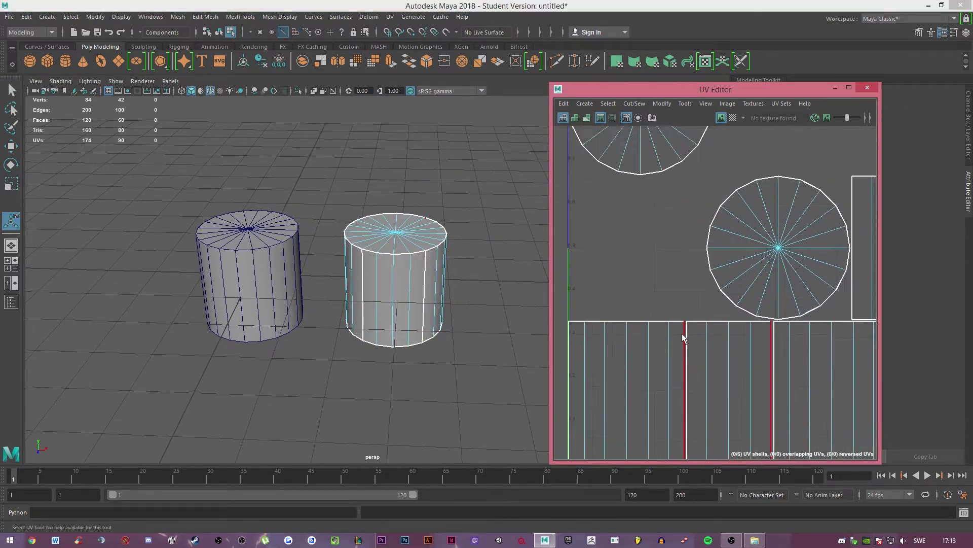
scroll(682, 333, "down", 2)
right_click_drag(656, 278, 643, 342)
left_click(652, 332)
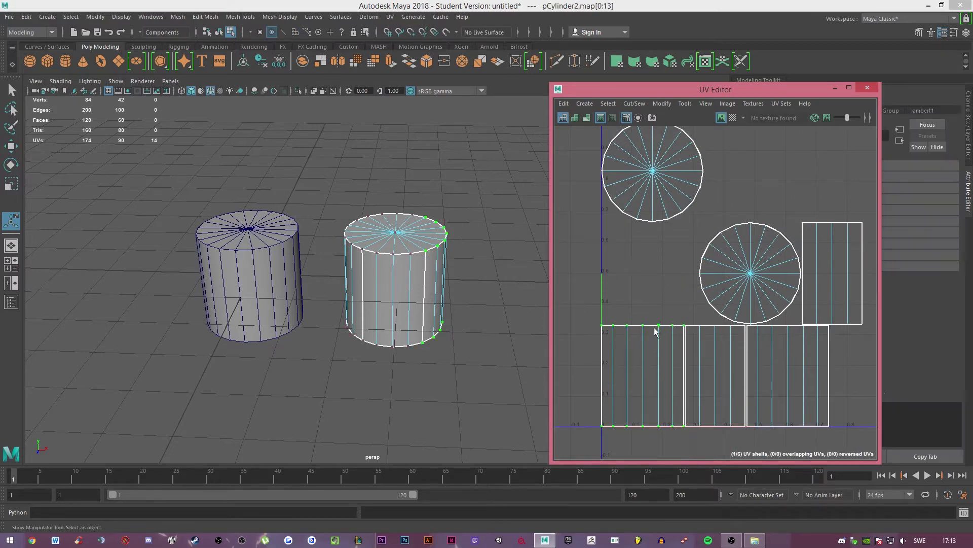
key("w")
left_click_drag(643, 374, 609, 293)
Move the two remaining lower side strips down and apart from each other in the UV layout.
double_click(686, 326)
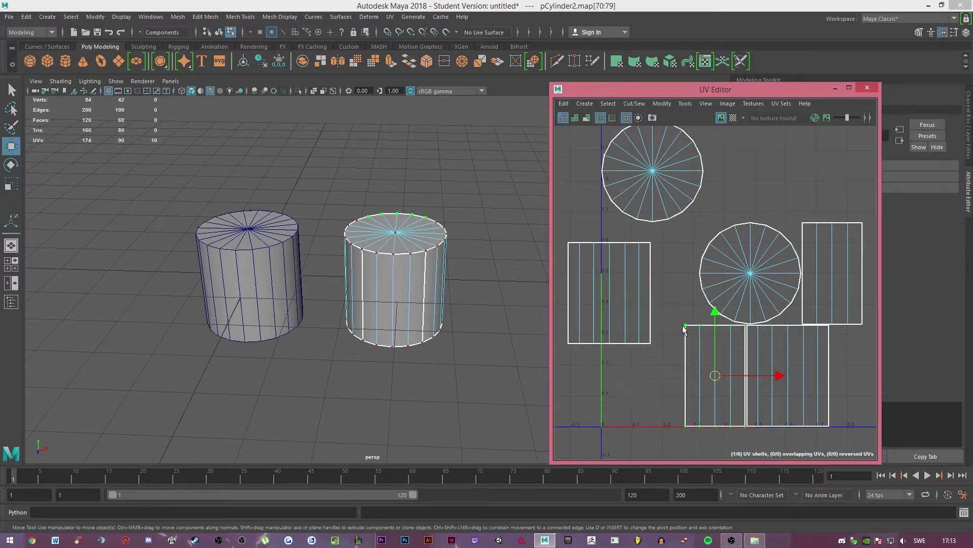
left_click_drag(711, 372, 662, 395)
left_click(829, 326)
double_click(787, 374)
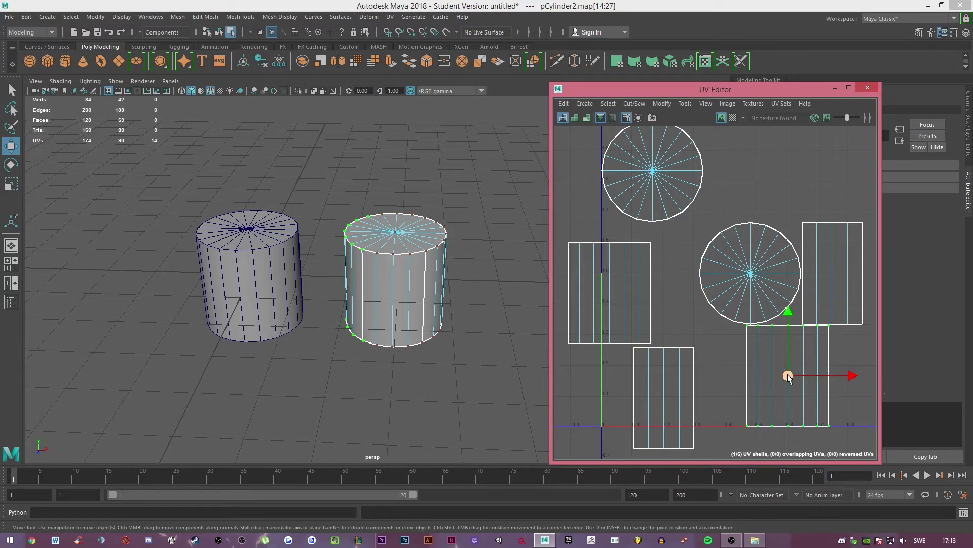
left_click_drag(787, 374, 778, 395)
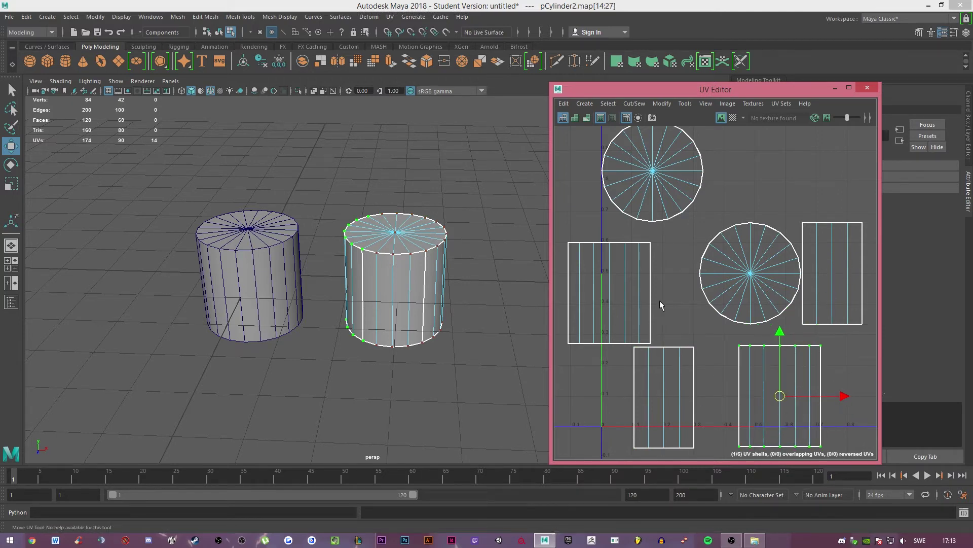
Examine the mapped second cylinder from several sides to see where its side surface is split by seams.
right_click_drag(439, 174, 479, 171, "alt")
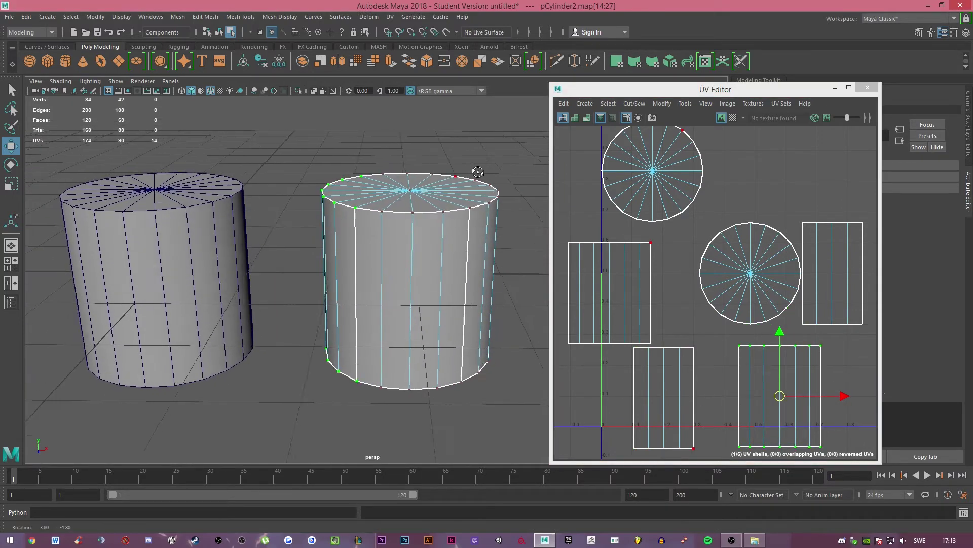
left_click_drag(478, 171, 462, 119, "alt")
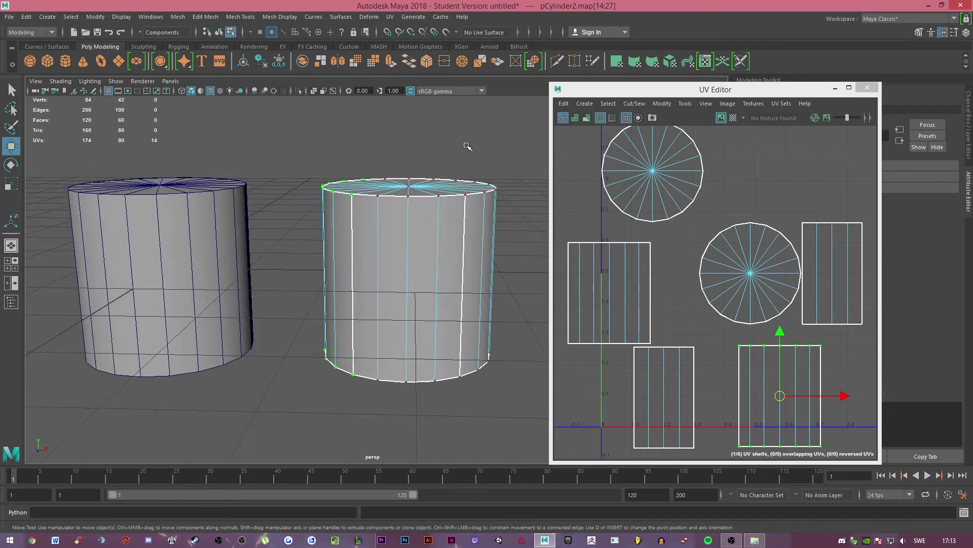
right_click_drag(467, 147, 500, 137)
key("q")
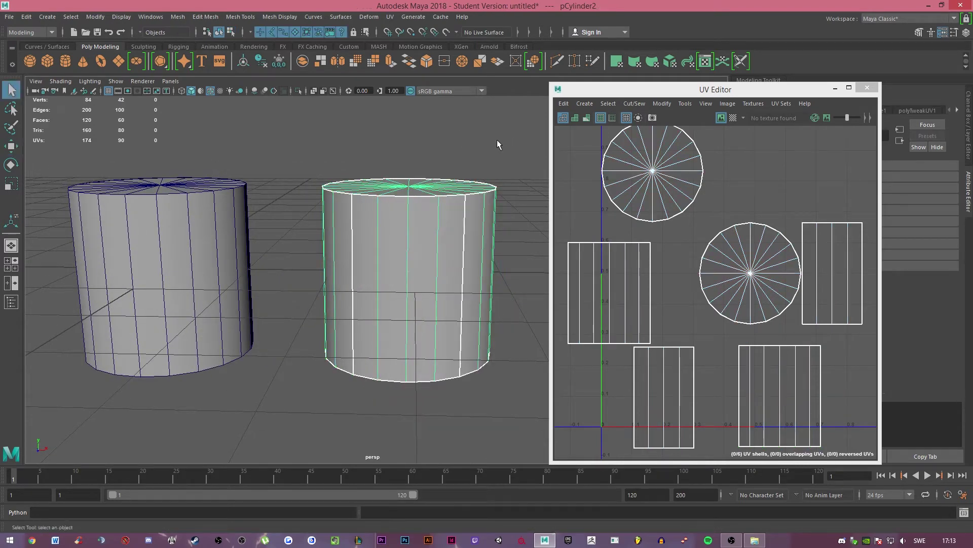
left_click(482, 158)
left_click_drag(513, 166, 493, 179, "alt")
left_click(425, 235)
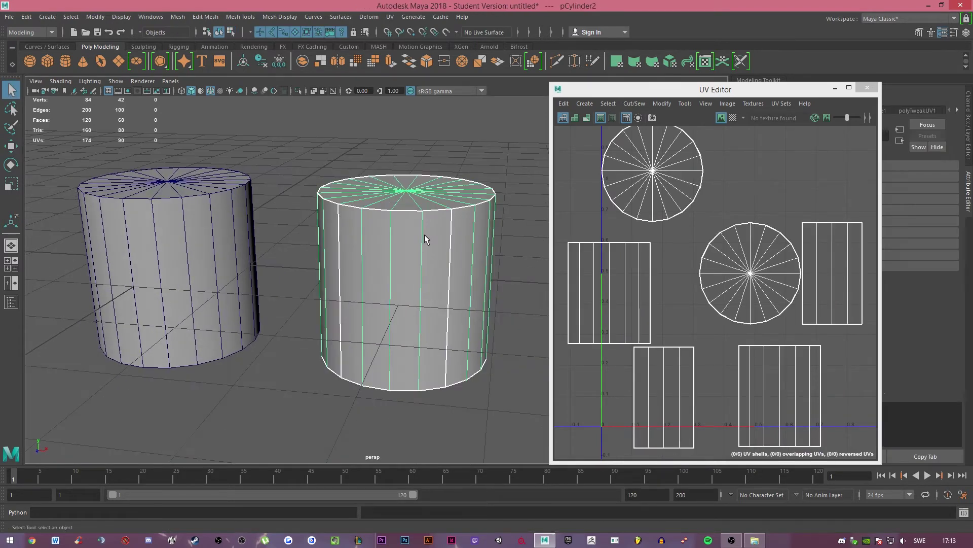
left_click(648, 245)
right_click_drag(650, 248, 603, 230)
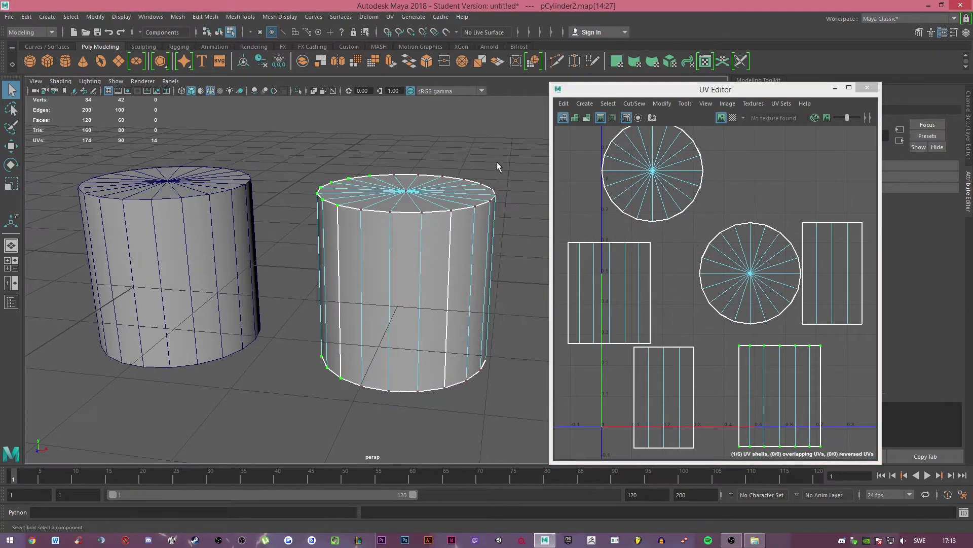
left_click_drag(451, 248, 365, 249, "alt")
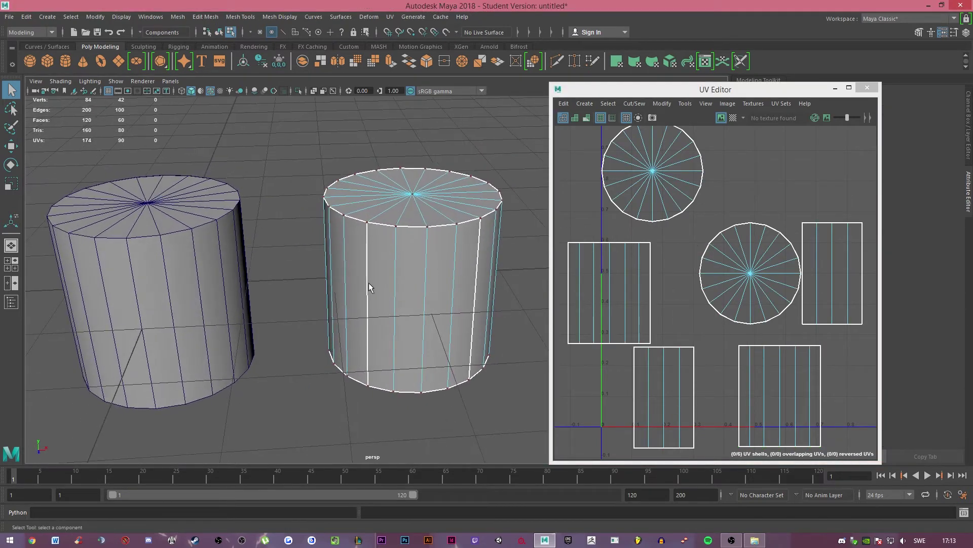
left_click_drag(369, 282, 513, 202, "alt")
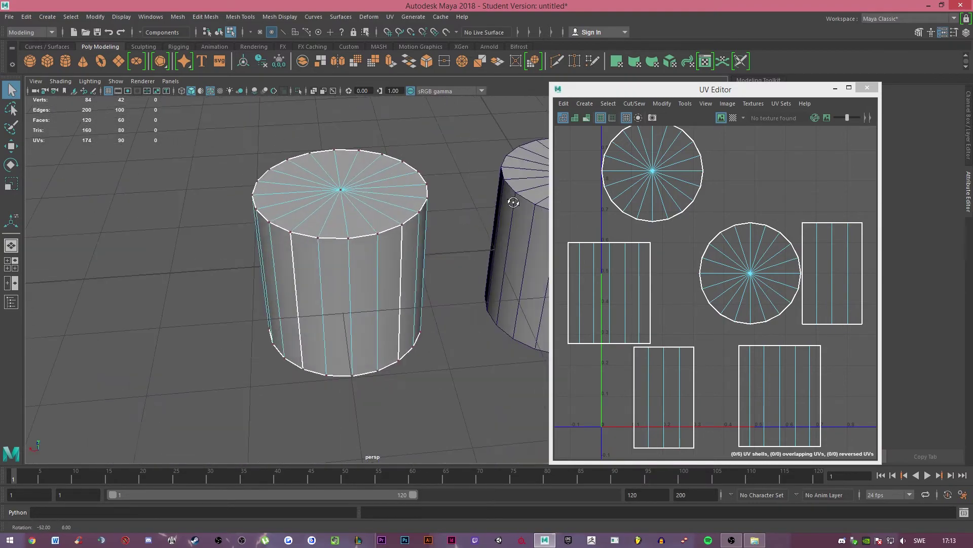
Select border edges of the side strips to check which shells share each seam on the cylinder.
right_click_drag(719, 247, 723, 213)
left_click(651, 282)
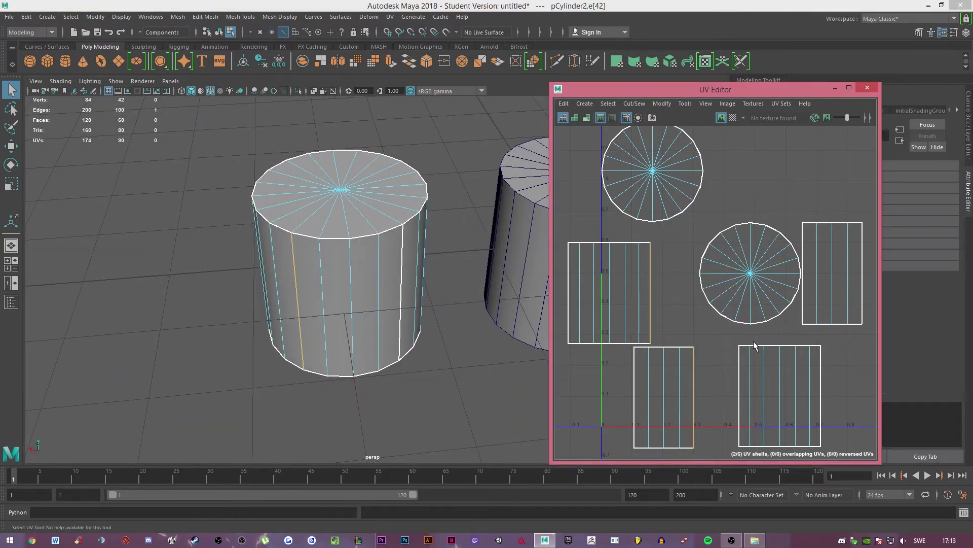
left_click(861, 269)
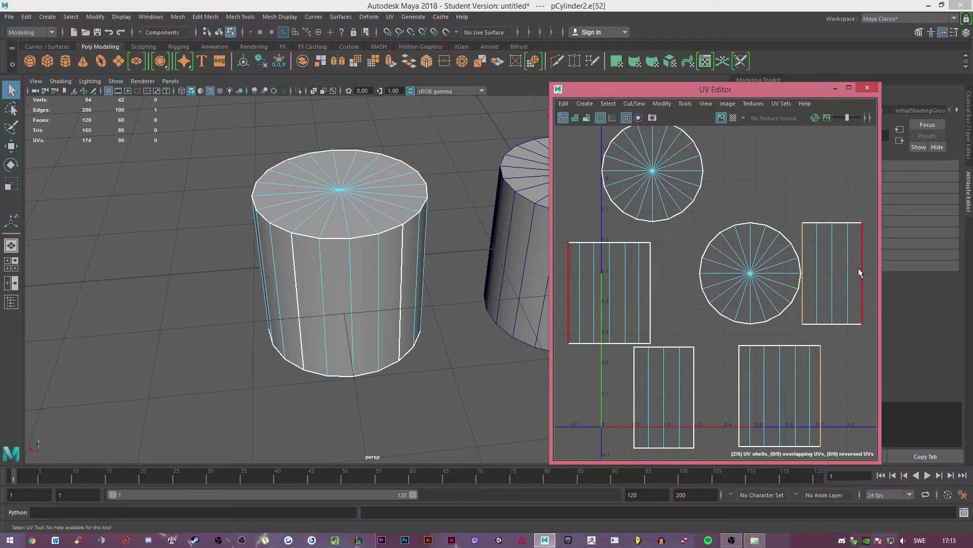
left_click(467, 237)
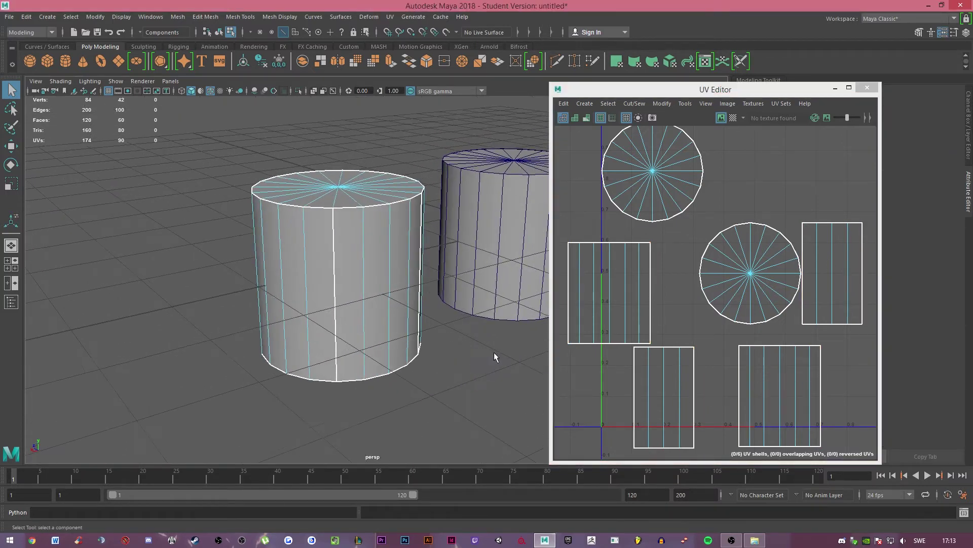
Select a vertical seam edge on the second cylinder and move and sew its two side strips together.
left_click(333, 255)
left_click_drag(421, 394, 424, 393)
left_click(330, 284)
left_click(775, 198)
right_click_drag(775, 199, 775, 175, "shift")
Move and sew two more vertical seams of the second cylinder so its side forms one continuous strip.
left_click_drag(370, 279, 443, 306, "alt")
left_click(401, 282)
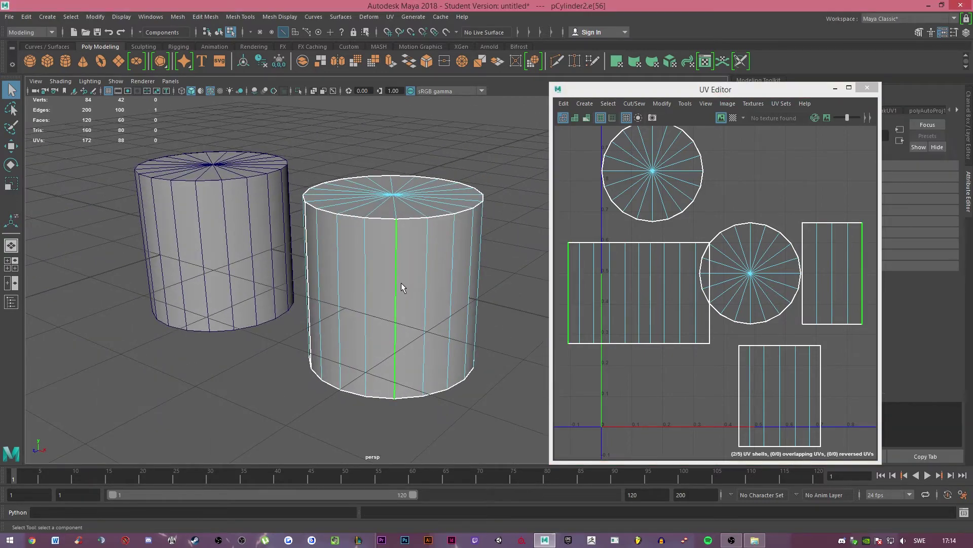
key("g")
left_click_drag(426, 363, 474, 367, "alt")
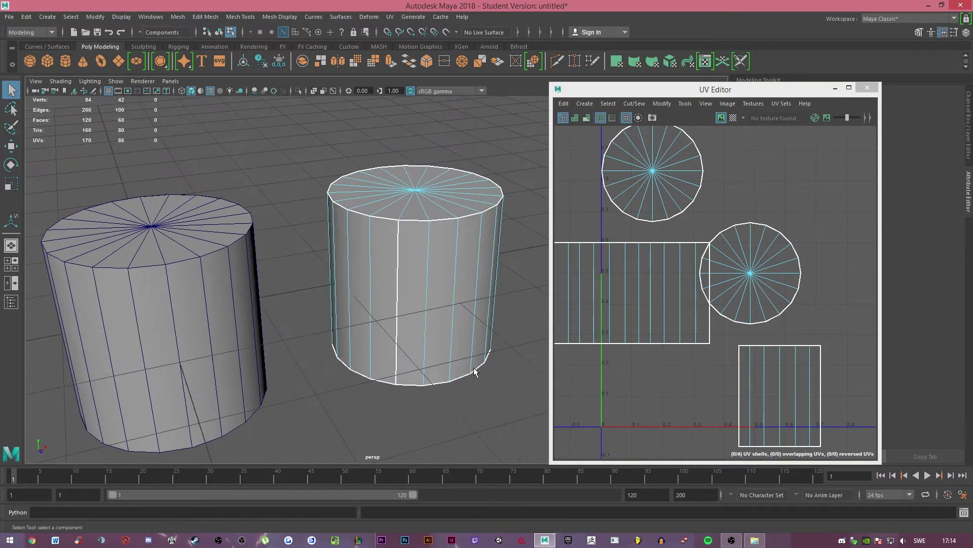
left_click(396, 289)
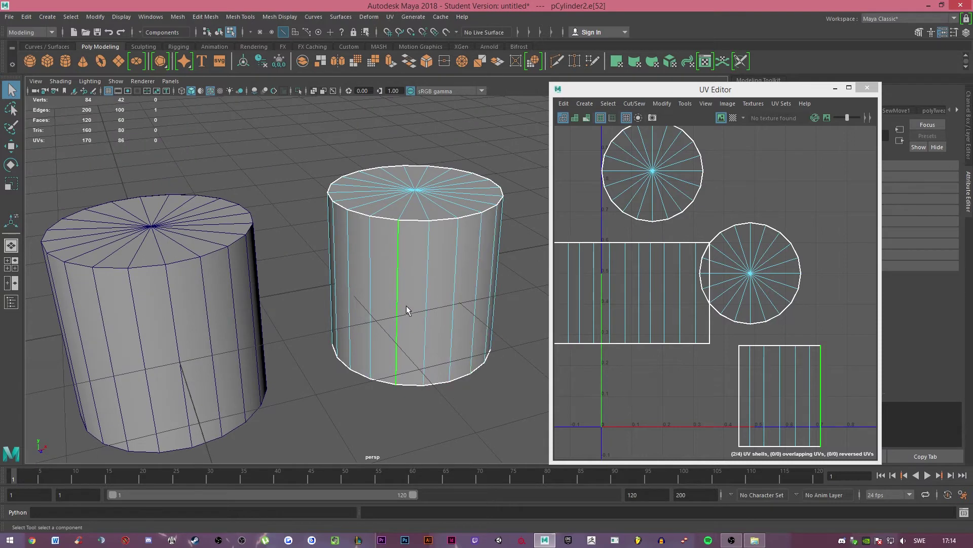
key("g")
Select all UVs of the second cylinder's strip and caps and lay the shells out in the 0 to 1 square.
left_click(586, 360)
scroll(717, 293, "down", 4)
middle_click_drag(630, 278, 674, 281, "alt")
scroll(674, 289, "up", 3)
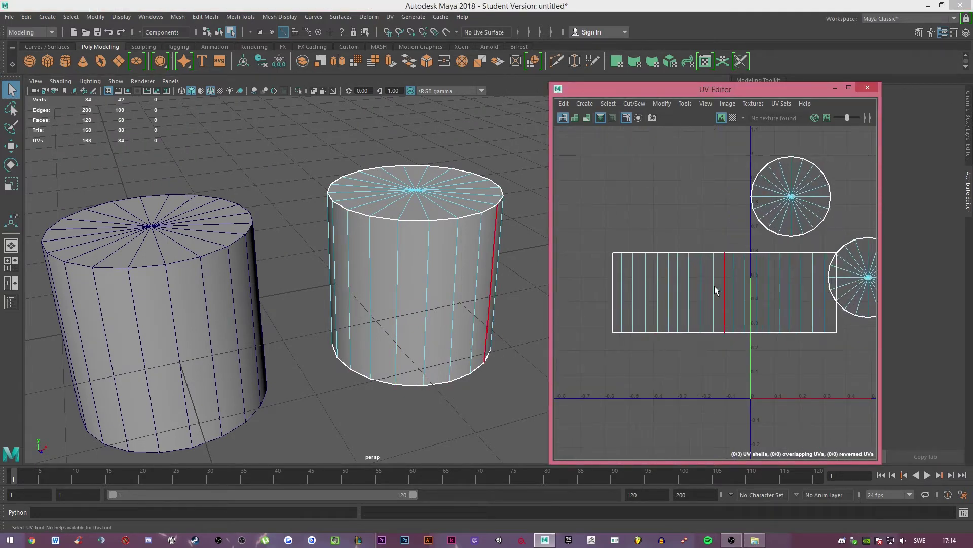
right_click_drag(823, 233, 870, 232)
scroll(809, 266, "down", 3)
middle_click_drag(796, 266, 726, 269, "alt")
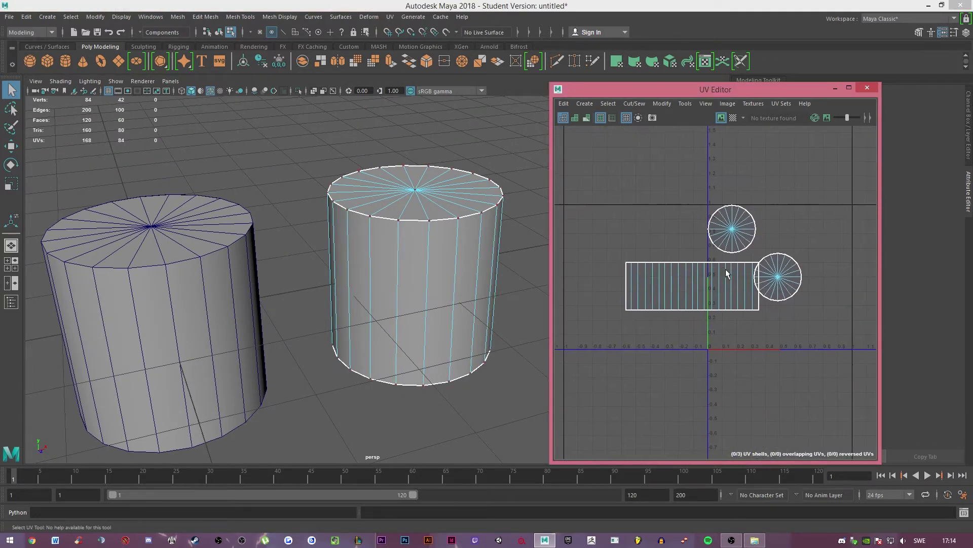
middle_click_drag(799, 241, 776, 246, "alt")
left_click_drag(568, 198, 813, 356)
right_click_drag(811, 222, 709, 229, "shift")
left_click(694, 258)
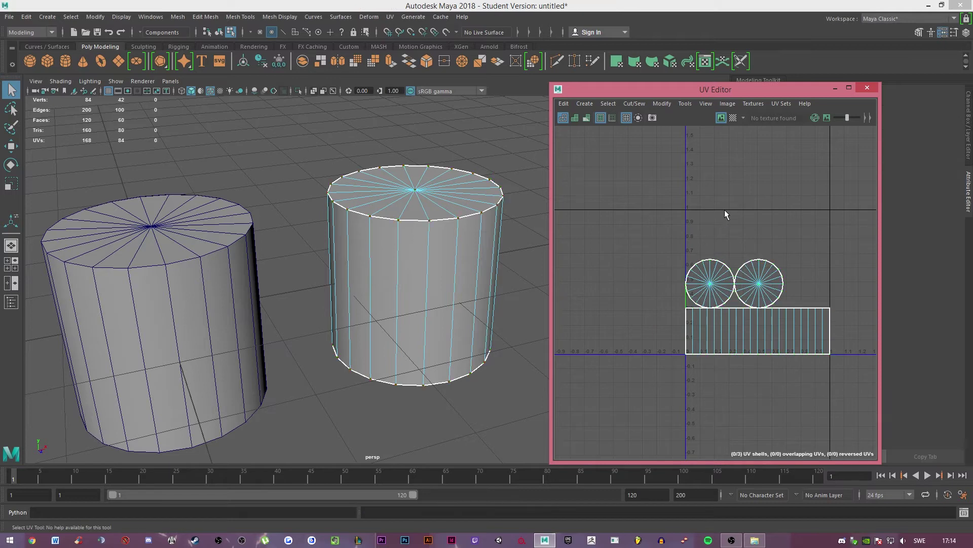
Return to object mode and select the two cylinders alternately to compare their UV layouts.
scroll(725, 209, "up", 3)
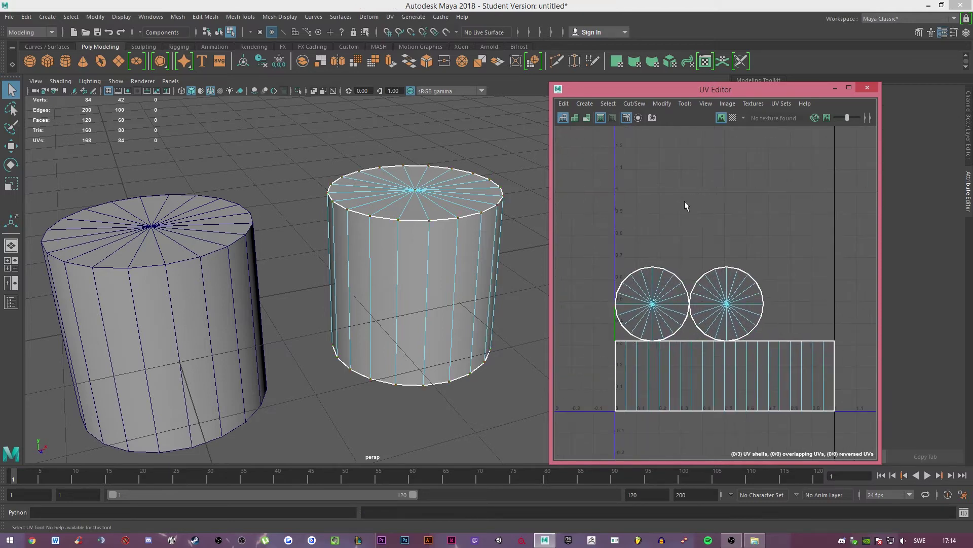
right_click_drag(365, 223, 385, 208)
left_click(215, 248)
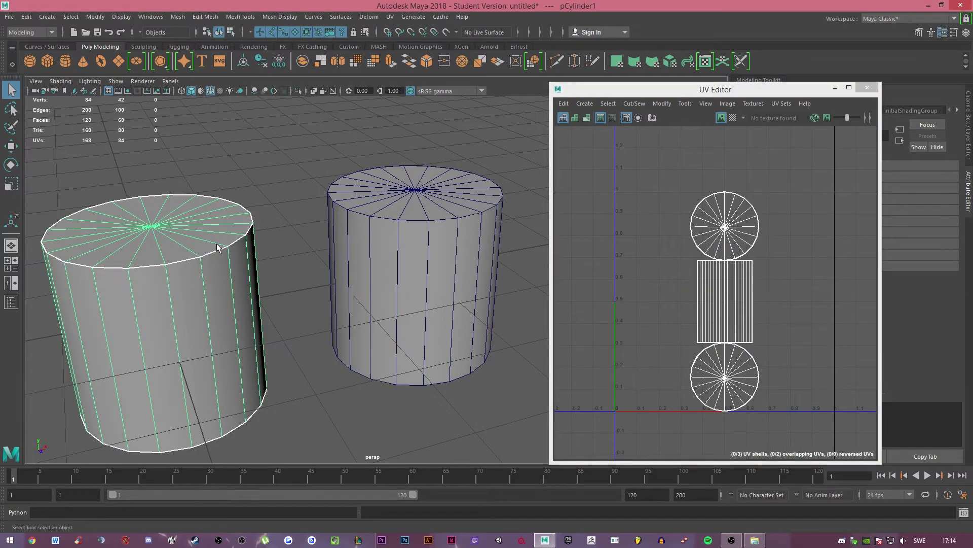
left_click(373, 219)
left_click(227, 245)
left_click(427, 246)
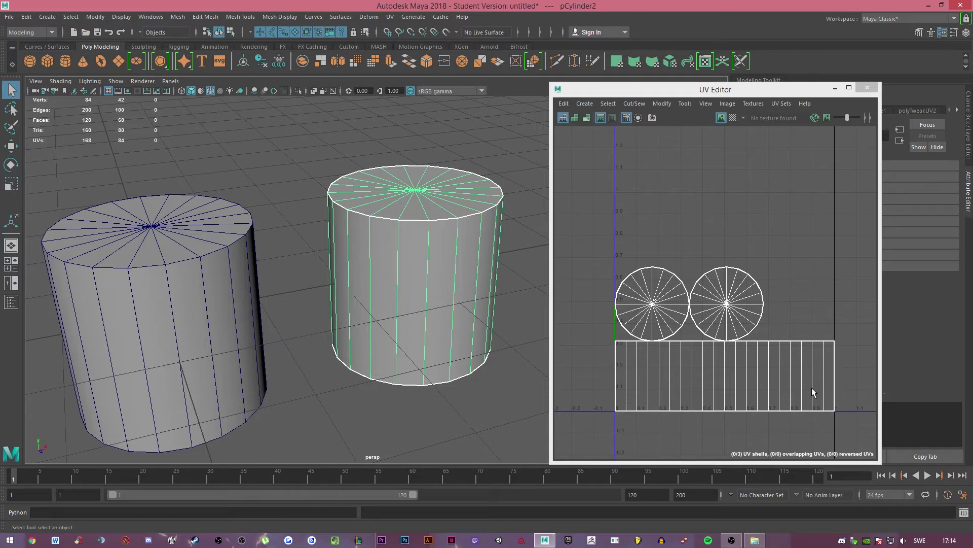
Select the second cylinder and apply a Cylindrical UV projection to it.
left_click_drag(447, 208, 400, 203, "alt")
scroll(402, 205, "down", 3)
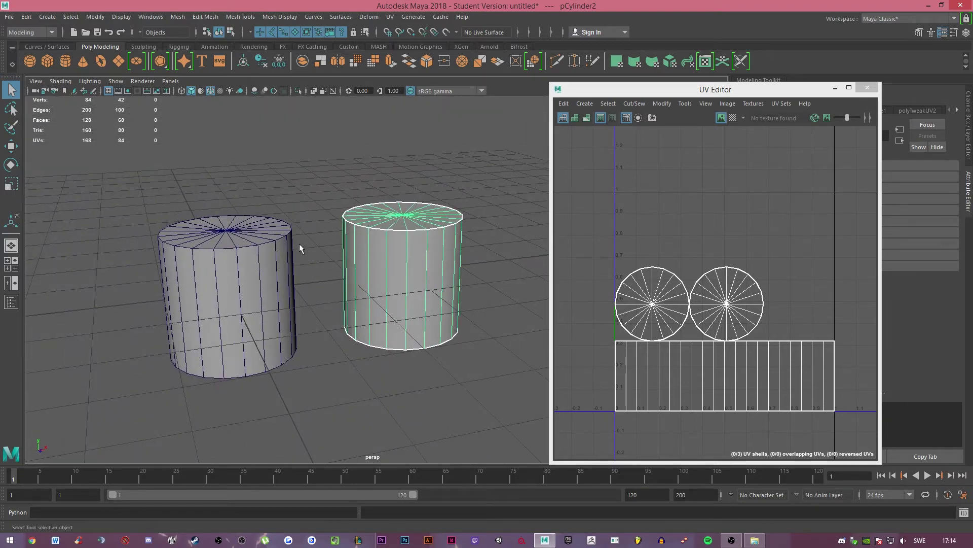
left_click_drag(299, 248, 326, 236, "alt")
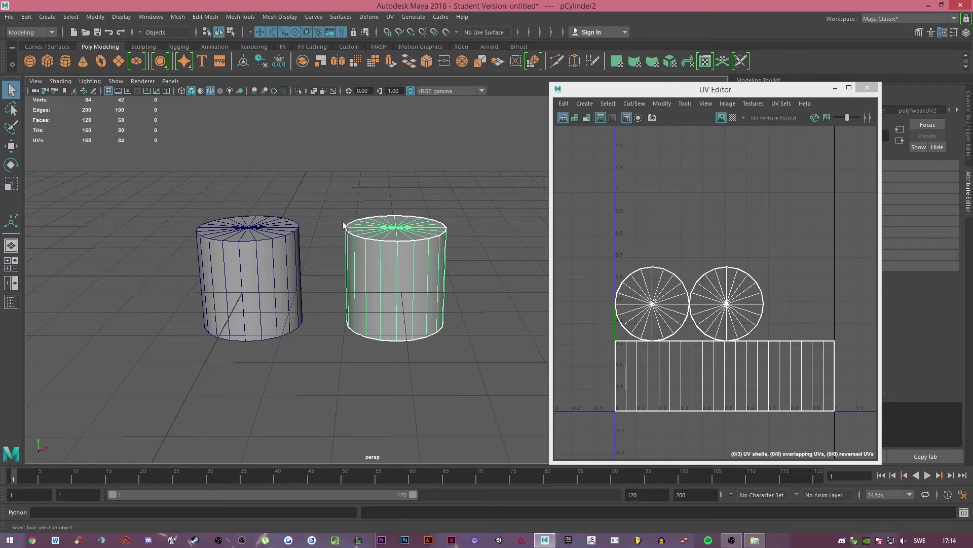
left_click(437, 177)
left_click_drag(413, 155, 414, 177, "alt")
left_click(393, 267)
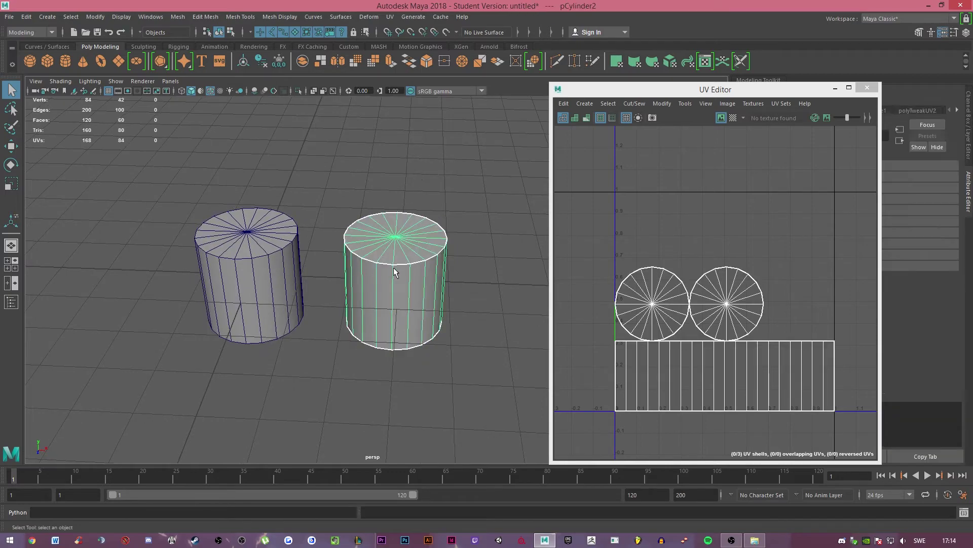
left_click_drag(439, 210, 398, 167, "alt")
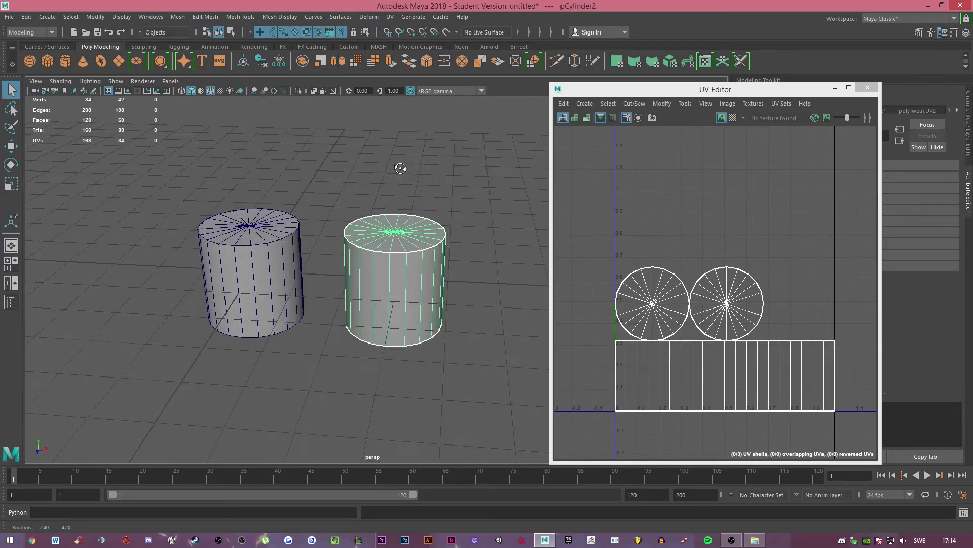
left_click(390, 17)
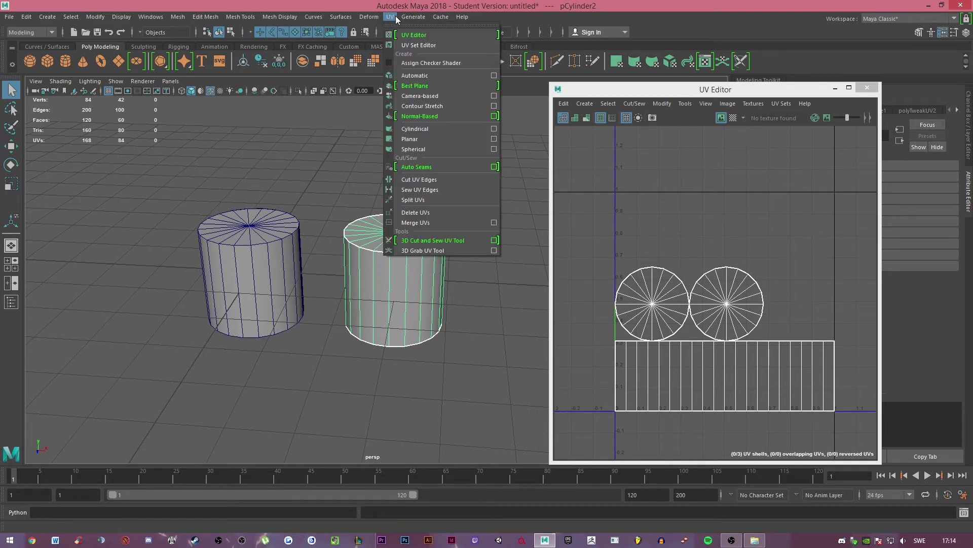
left_click(434, 130)
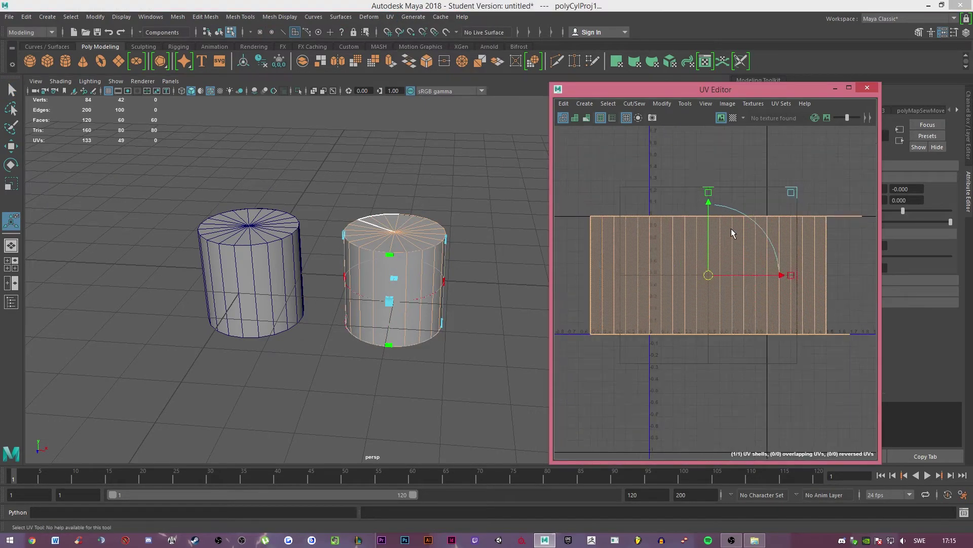
scroll(731, 234, "down", 2)
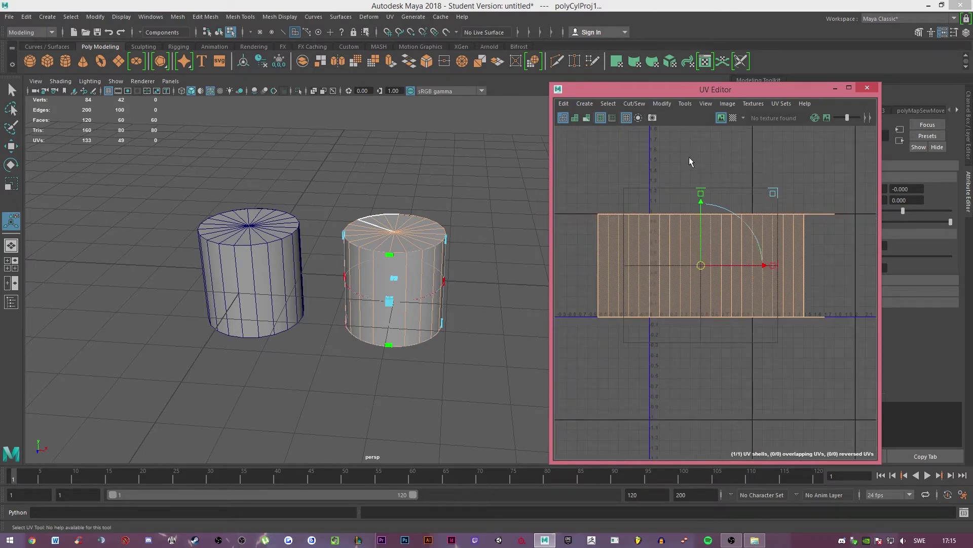
left_click(707, 148)
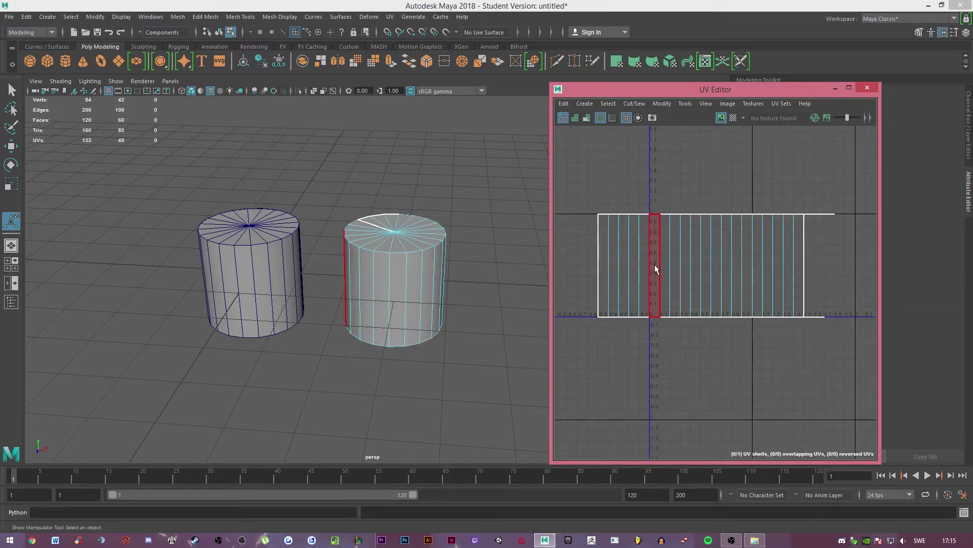
Select all UVs of the cylindrically mapped second cylinder and unfold its single shell.
right_click_drag(738, 154, 778, 155)
left_click_drag(586, 181, 872, 375)
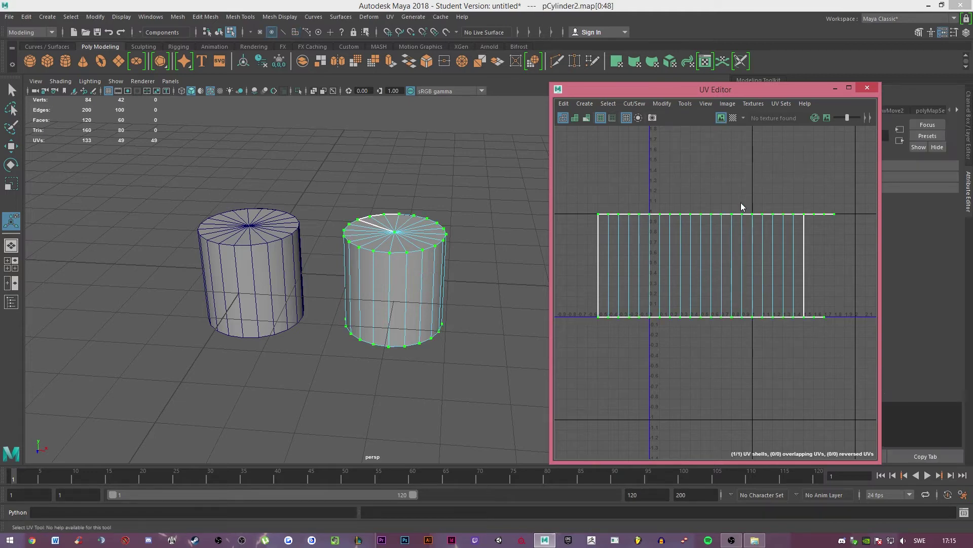
right_click_drag(741, 203, 643, 202, "shift")
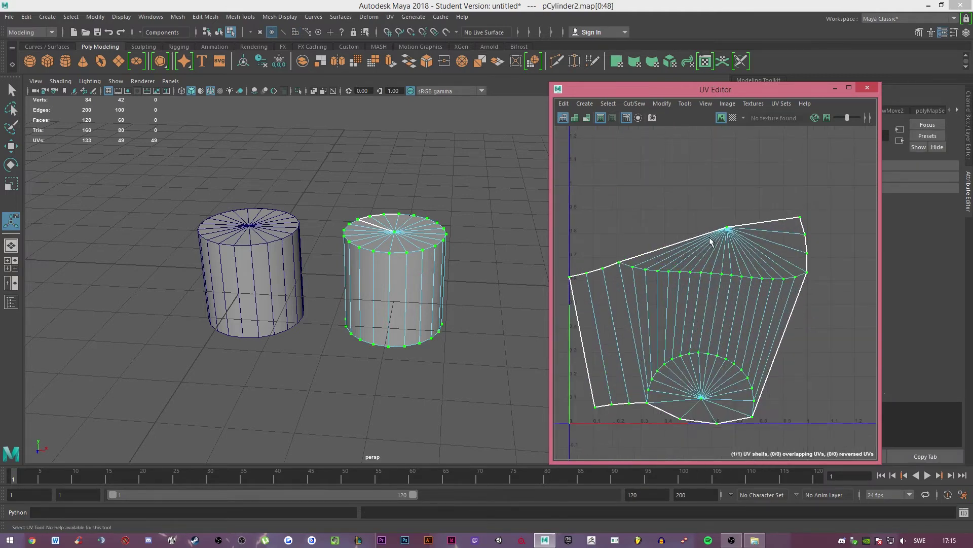
middle_click_drag(711, 242, 713, 213, "alt")
left_click(822, 301)
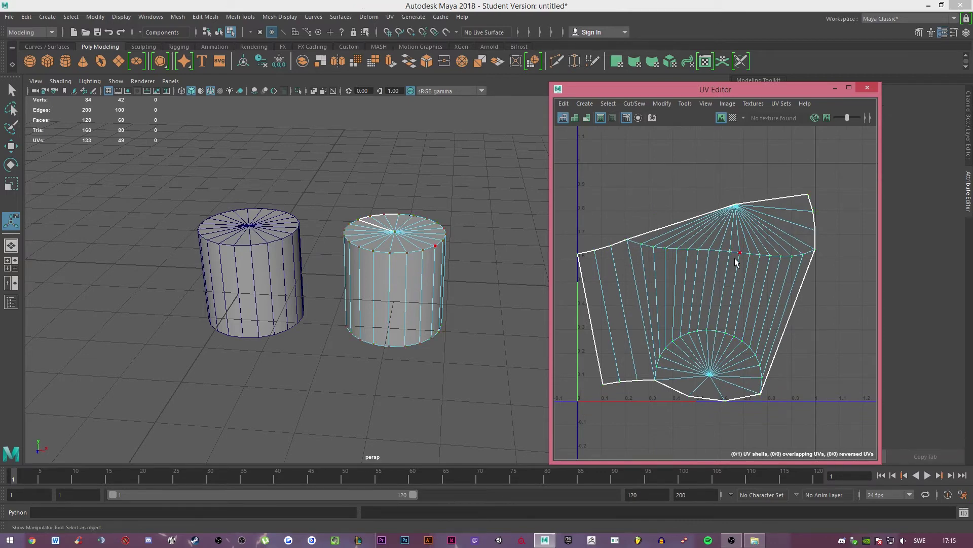
Examine the seam edges around the second cylinder and compare its unfolded UV layout with the first cylinder's default layout.
scroll(391, 220, "up", 4)
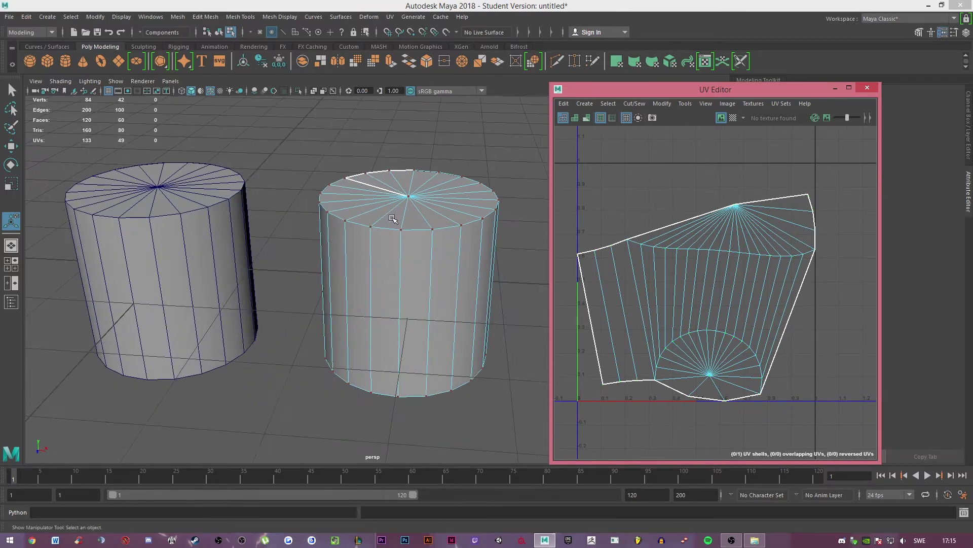
left_click_drag(391, 220, 553, 218, "alt")
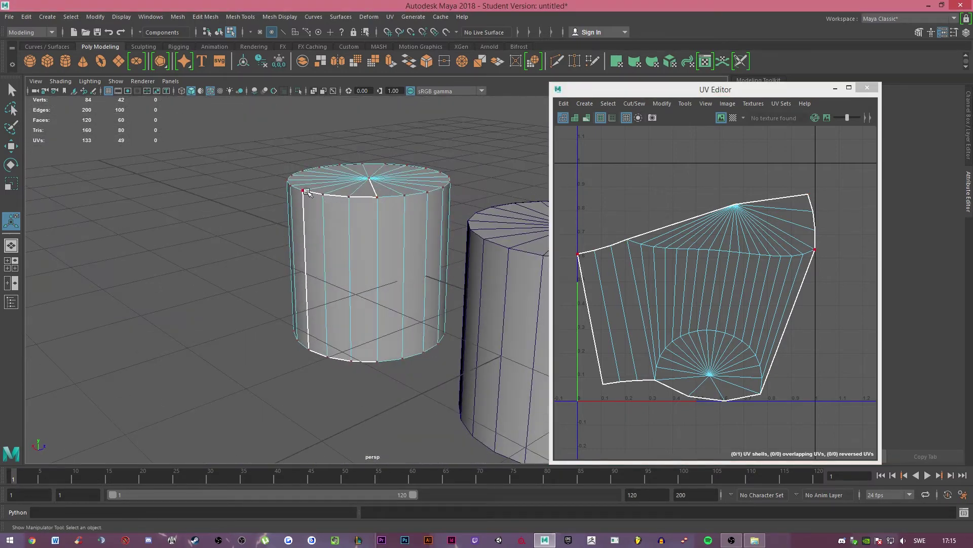
left_click_drag(373, 365, 405, 330, "alt")
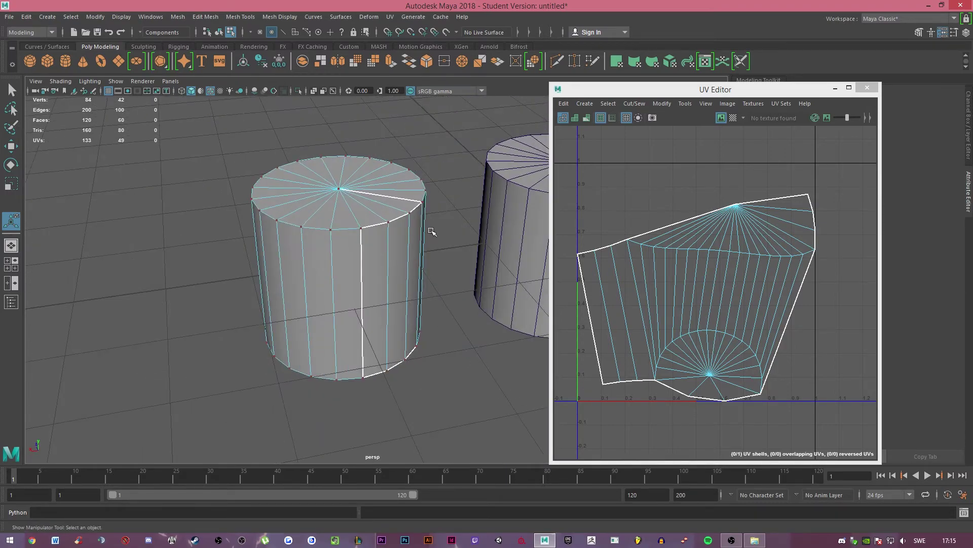
middle_click_drag(430, 231, 292, 233, "alt")
right_click(309, 201)
left_click(369, 188)
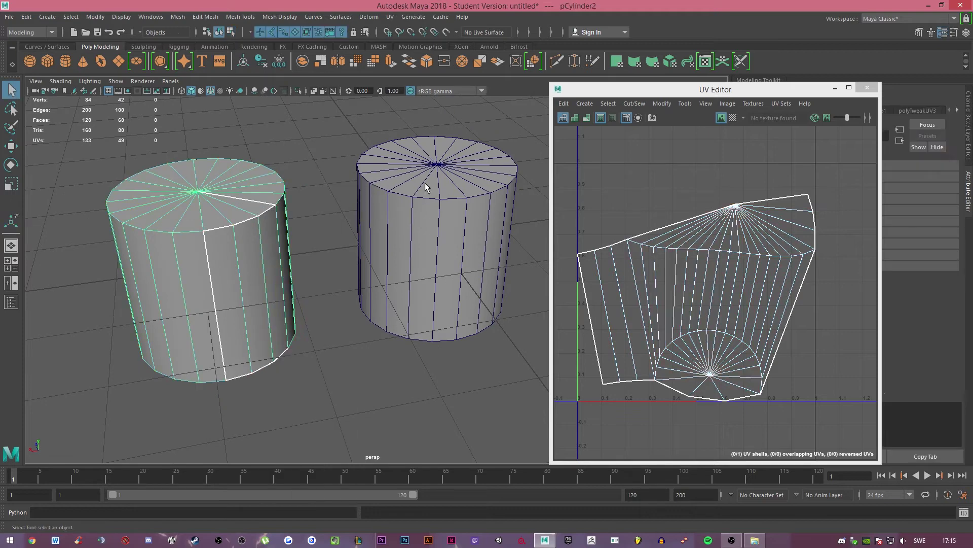
left_click(425, 182)
left_click(223, 223)
left_click(414, 186)
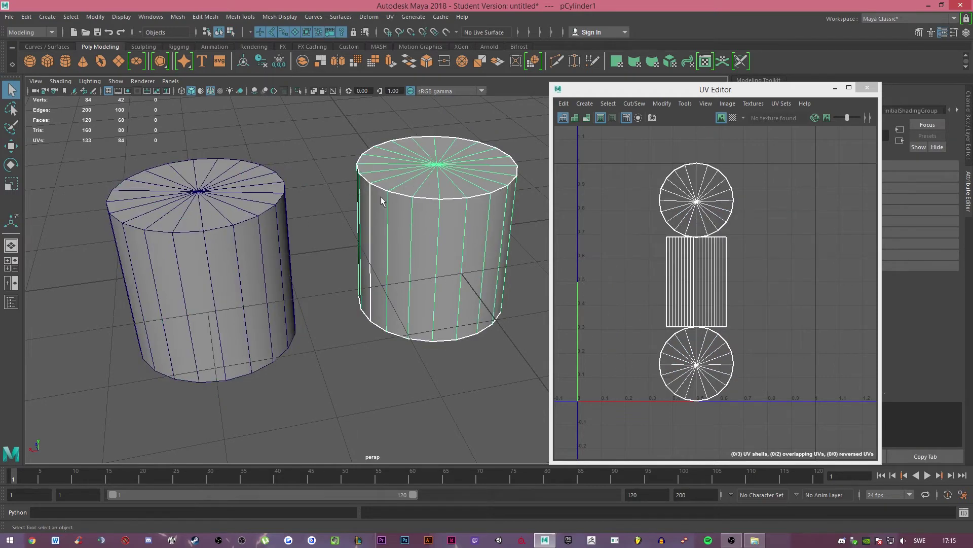
Select the top and bottom rim edge loops of the first cylinder to examine where its UV shells are separated.
left_click_drag(489, 174, 451, 187, "alt")
right_click(451, 187)
left_click(451, 158)
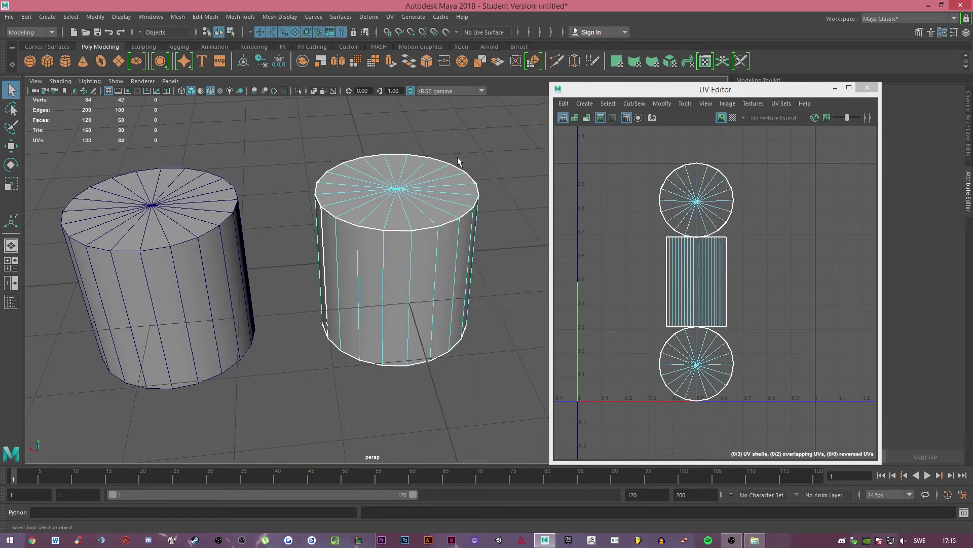
double_click(397, 230)
left_click_drag(491, 141, 440, 146, "alt")
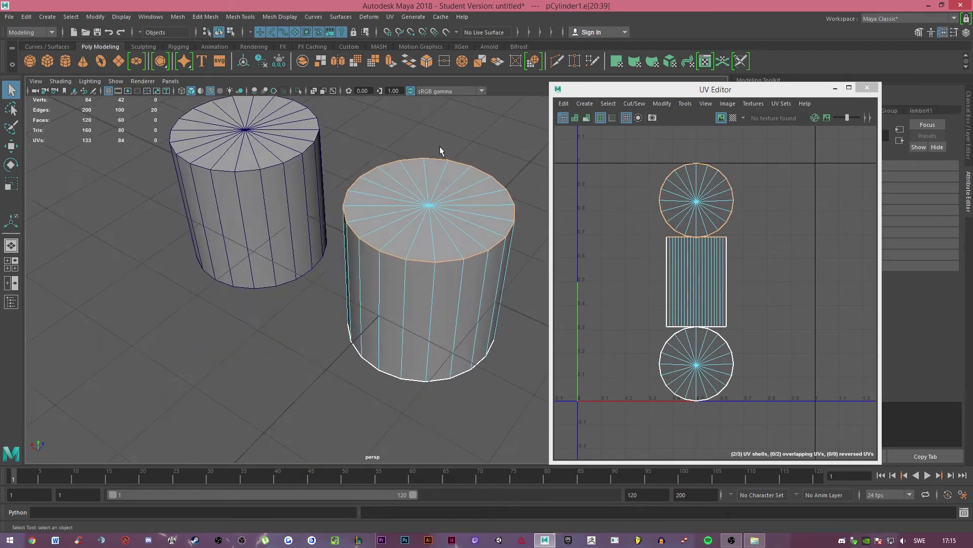
left_click_drag(428, 256, 414, 323, "alt")
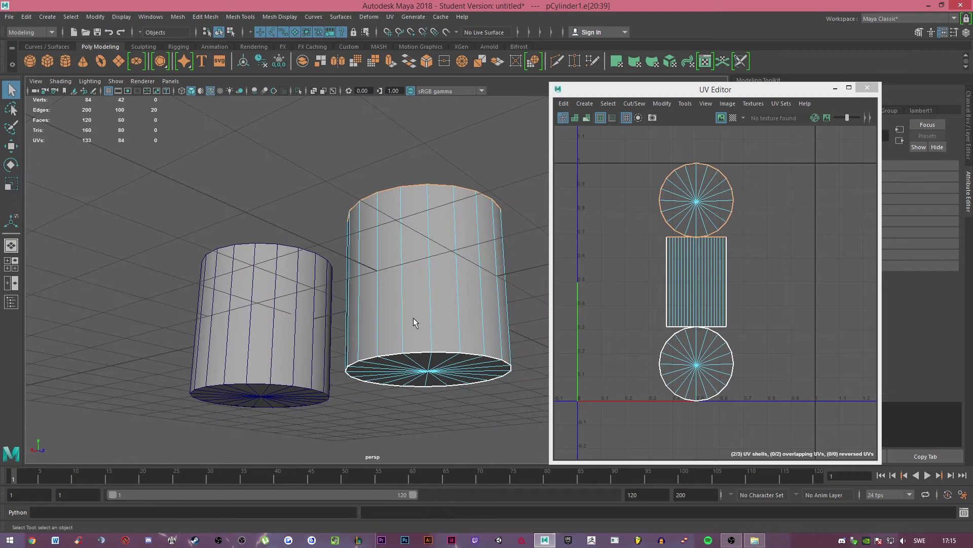
double_click(421, 349)
left_click_drag(371, 160, 402, 198, "alt")
Cut the second cylinder's UVs along its top and bottom rim edge loops.
left_click(231, 203)
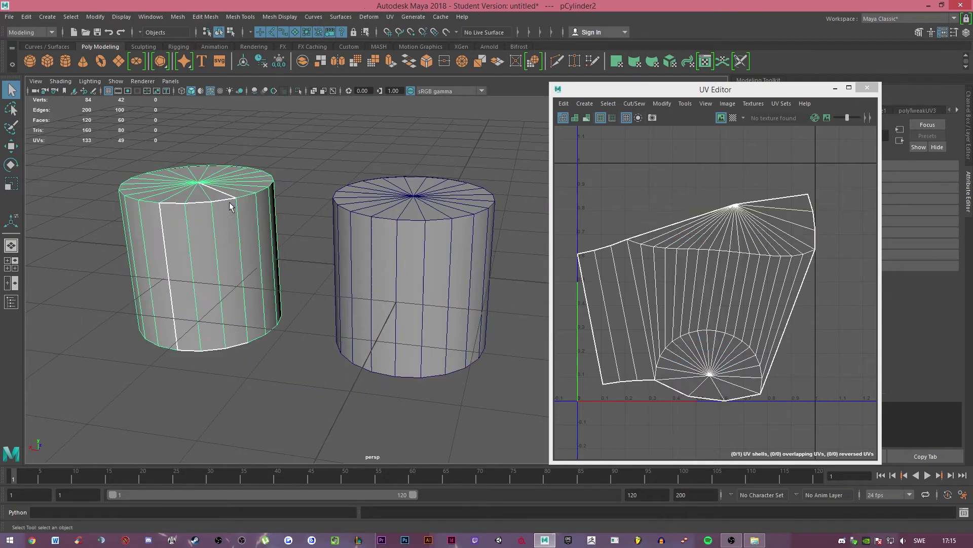
left_click_drag(288, 140, 335, 155, "alt")
middle_click_drag(223, 170, 344, 154, "alt")
right_click_drag(328, 149, 327, 122)
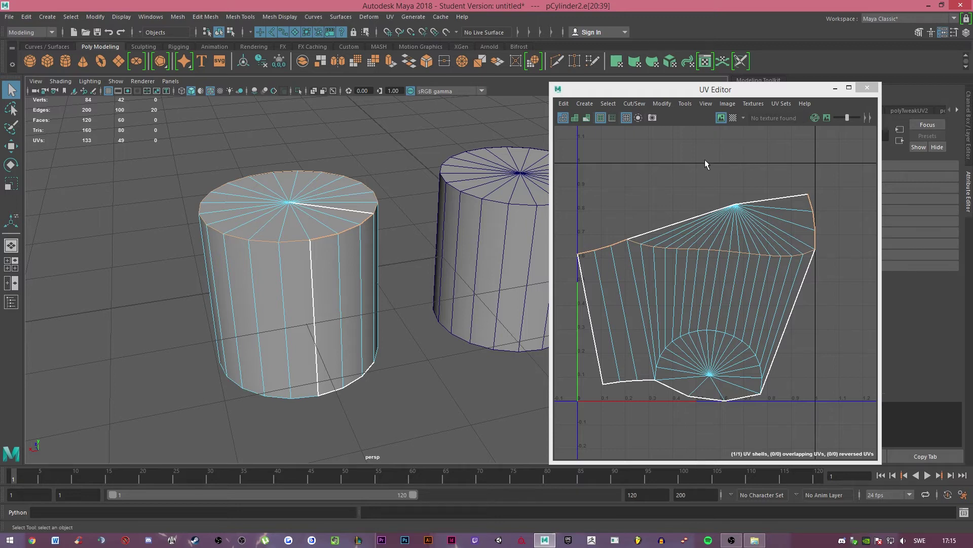
right_click_drag(716, 165, 682, 180, "shift")
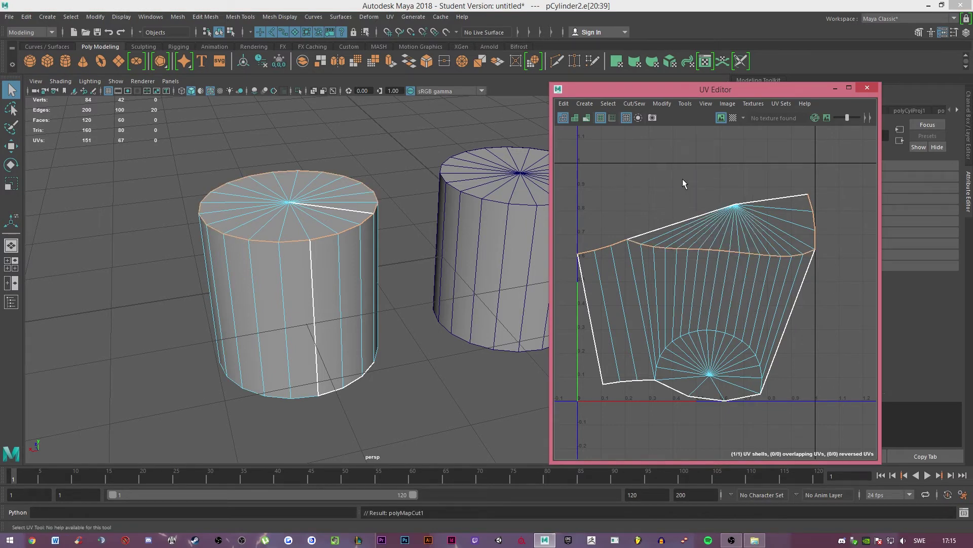
left_click_drag(384, 391, 327, 370, "alt")
double_click(309, 394)
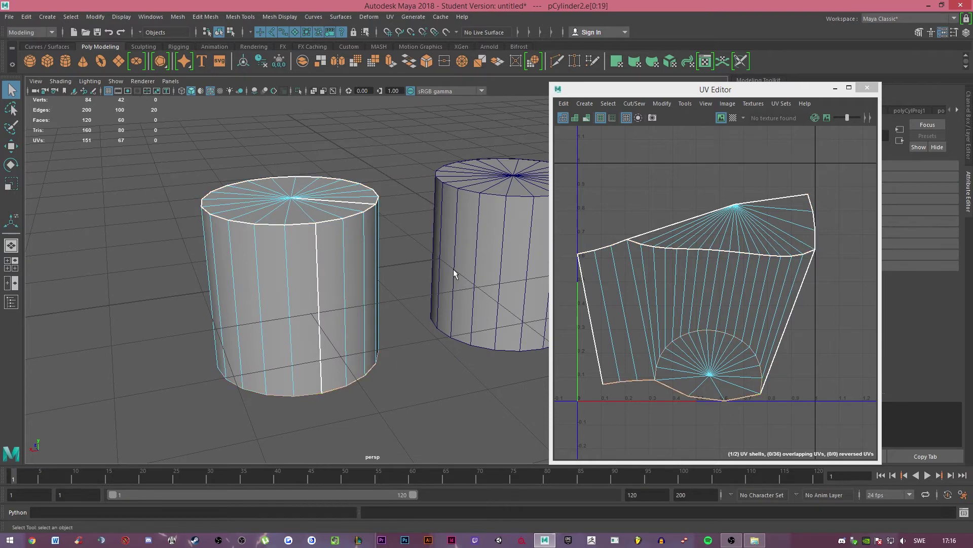
key("g")
Select all UVs of the second cylinder and unfold its side strip and two cap shells.
right_click_drag(692, 177, 730, 178)
mouse_move(551, 212)
left_mouse_down()
mouse_move(616, 216)
mouse_move(551, 209)
left_mouse_up()
left_click_drag(569, 171, 841, 421)
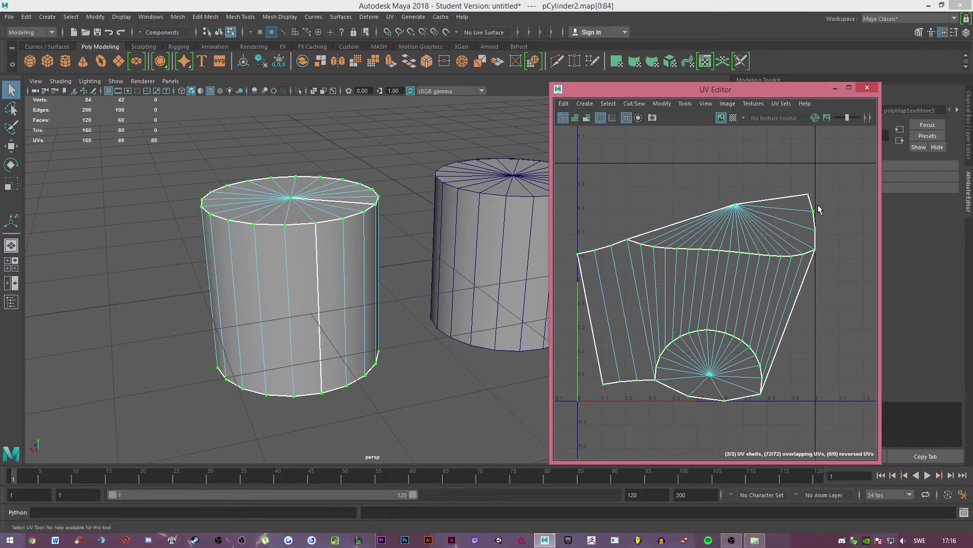
right_click(835, 193, "shift")
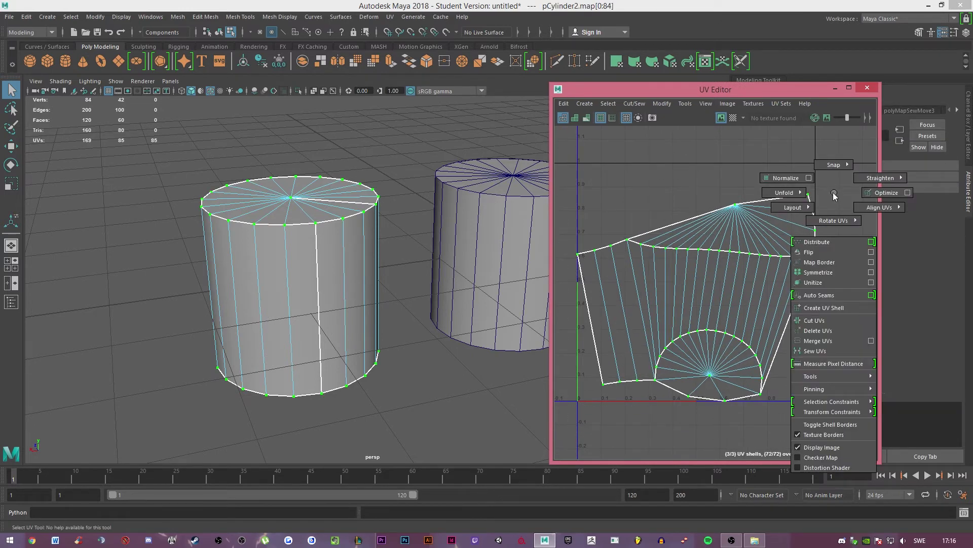
right_click_drag(834, 196, 735, 195, "shift")
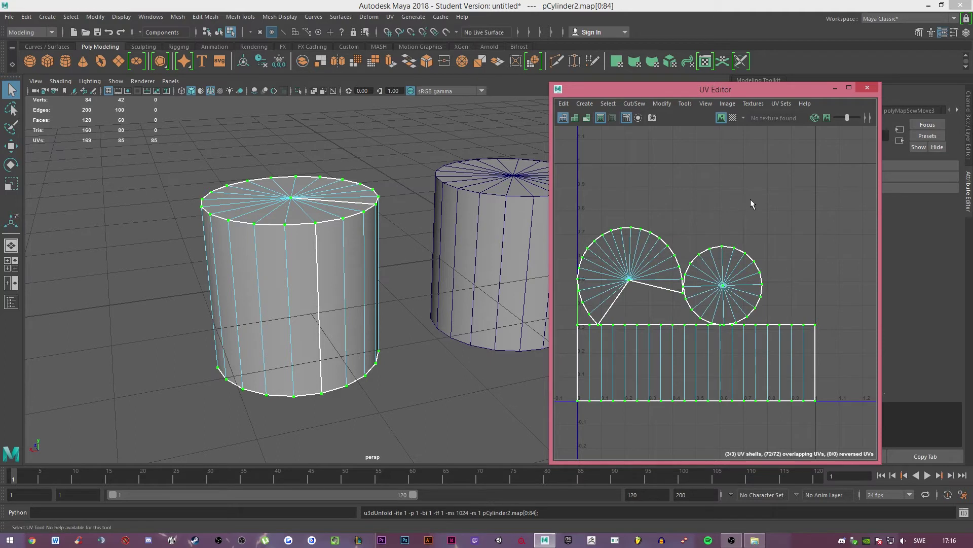
left_click(750, 199)
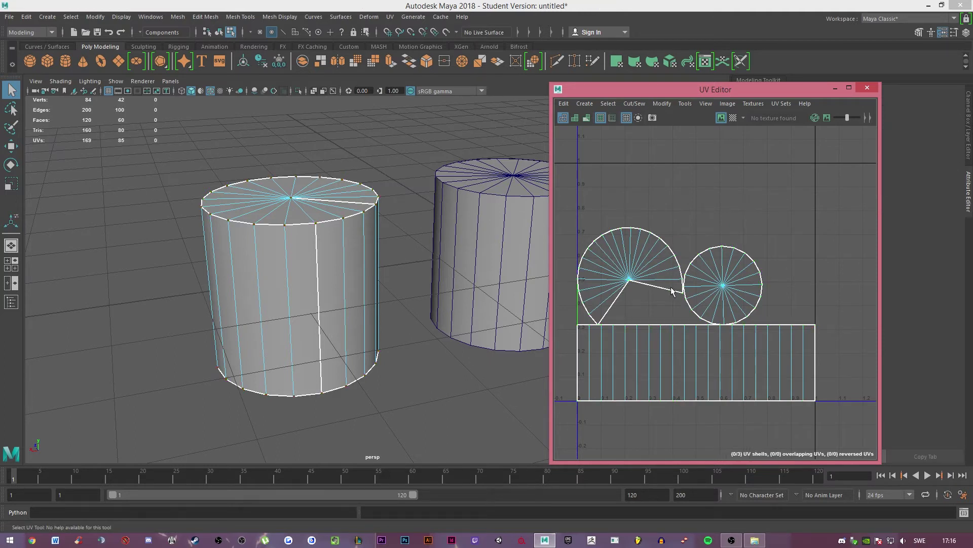
Move and sew the open radial seam of the second cylinder's top cap shell and unfold all its UVs again.
right_click_drag(729, 186, 770, 151)
left_click(644, 283)
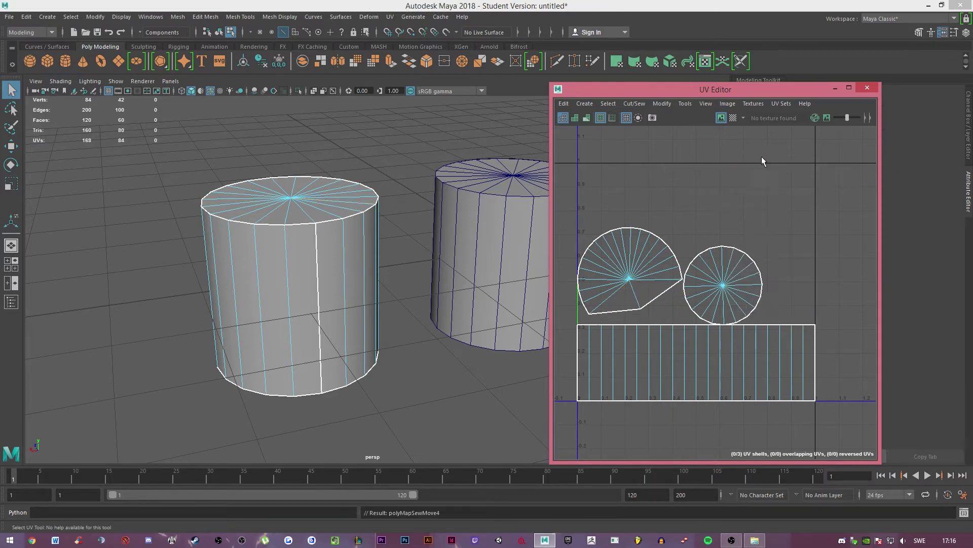
right_click_drag(579, 200, 625, 199)
left_click_drag(561, 199, 831, 418)
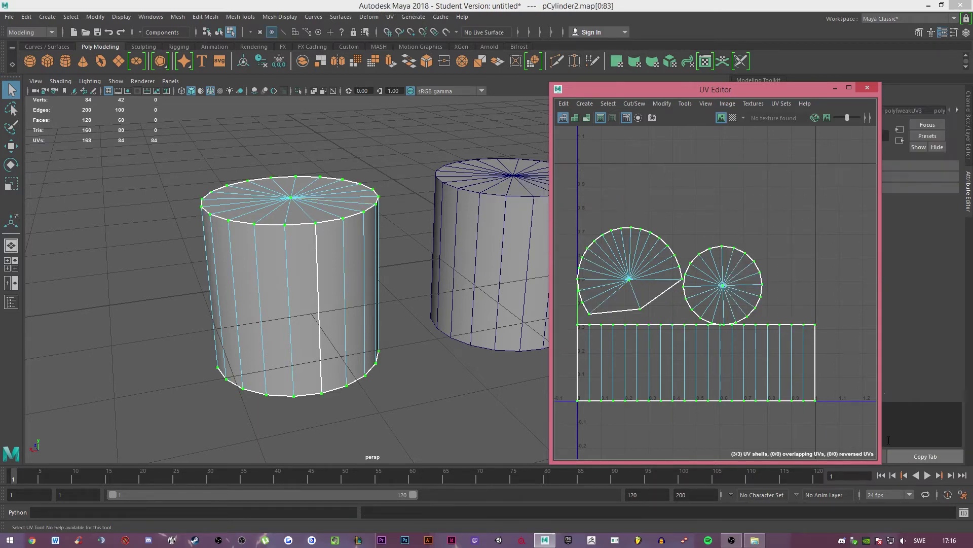
right_click_drag(799, 254, 677, 256, "shift")
left_click(777, 190)
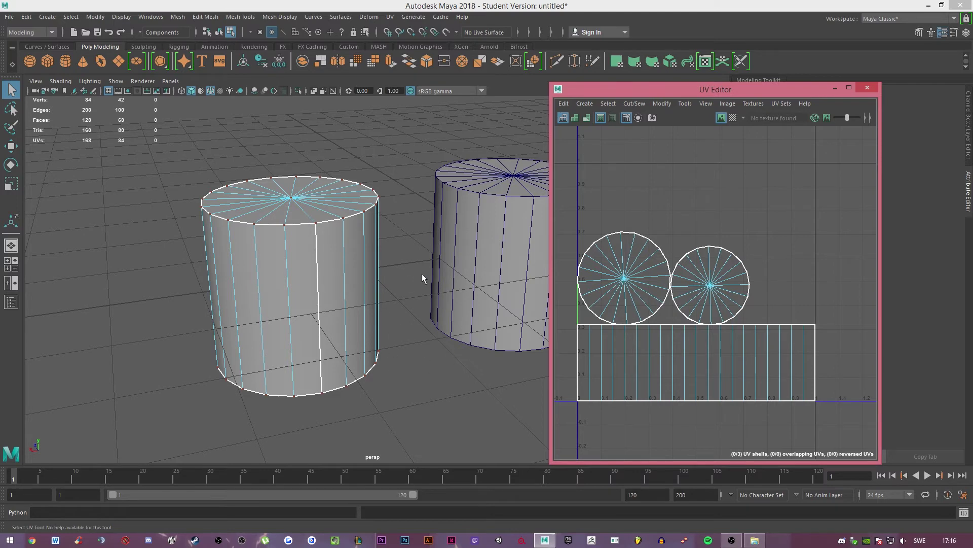
Select the top cap faces of the second cylinder and extrude them slightly upward.
left_click_drag(433, 348, 302, 272, "alt")
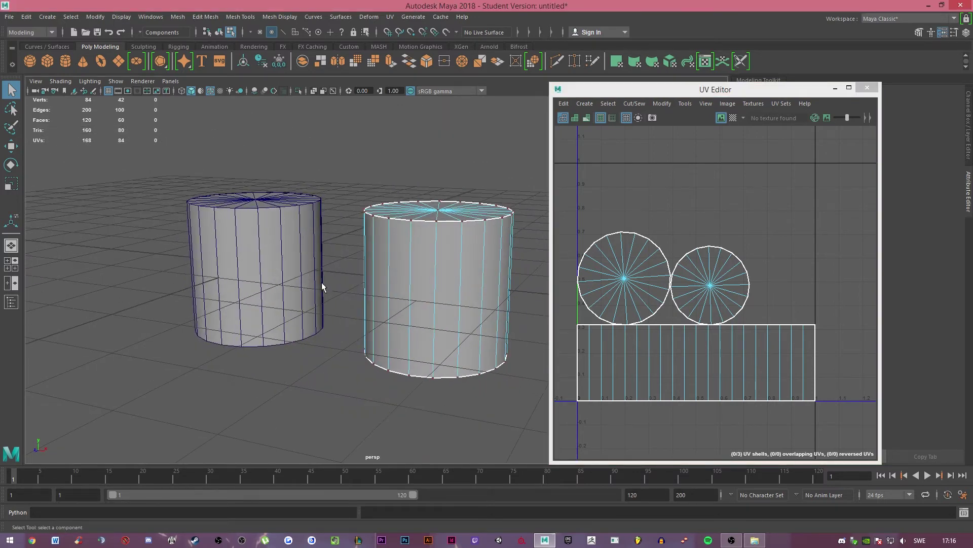
scroll(447, 285, "down", 3)
left_click_drag(447, 284, 436, 313, "alt")
scroll(403, 328, "up", 3)
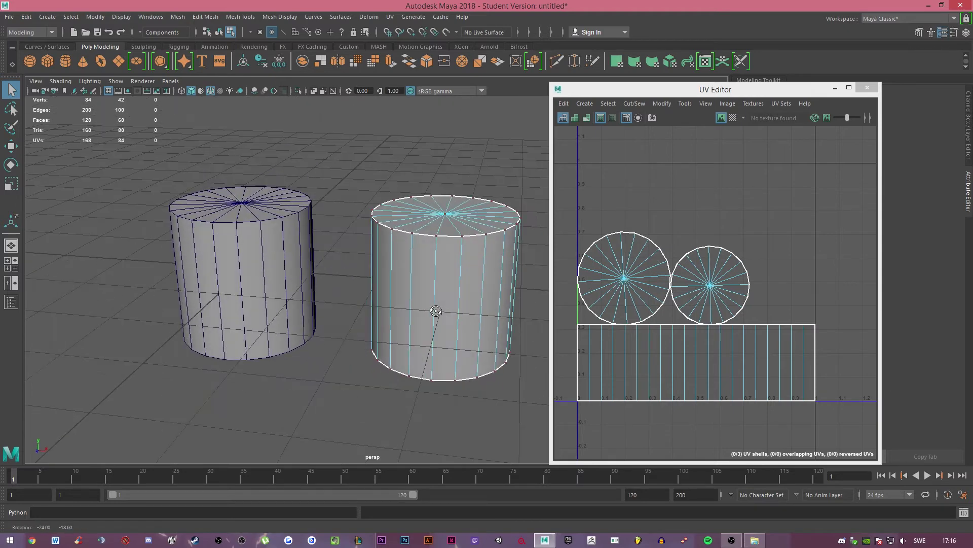
scroll(464, 233, "down", 2)
right_click_drag(464, 236, 478, 238)
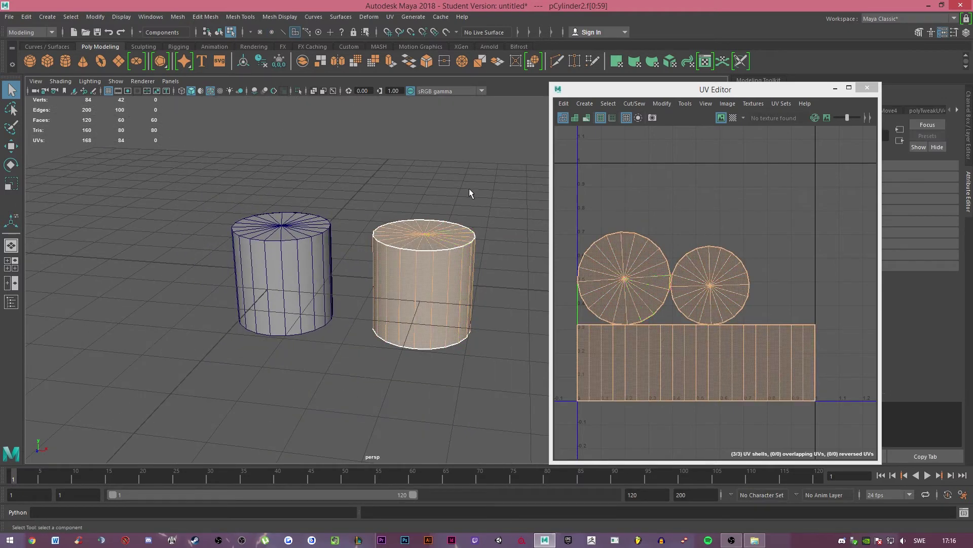
left_click(471, 193)
left_click_drag(470, 193, 450, 269, "alt")
key("w")
left_click_drag(423, 229, 431, 208)
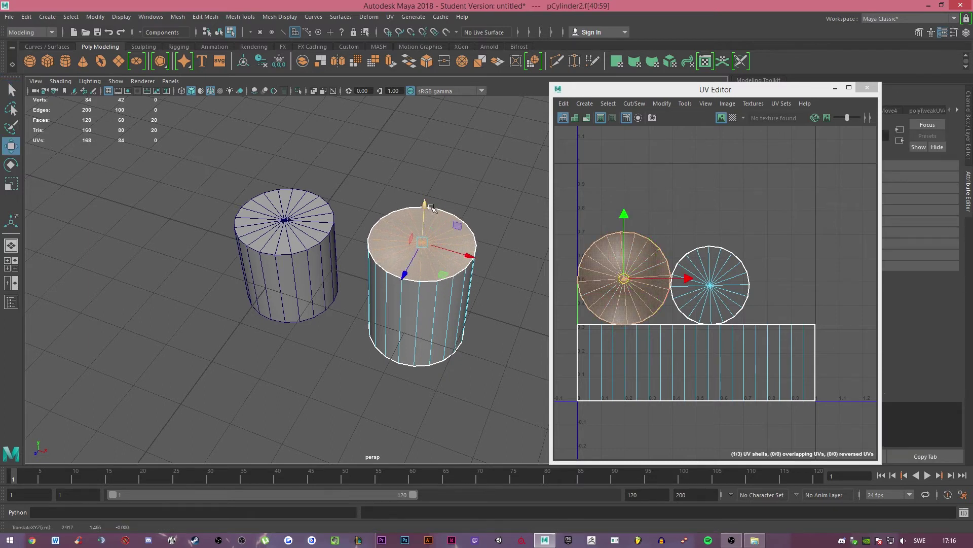
key("ctrl+e")
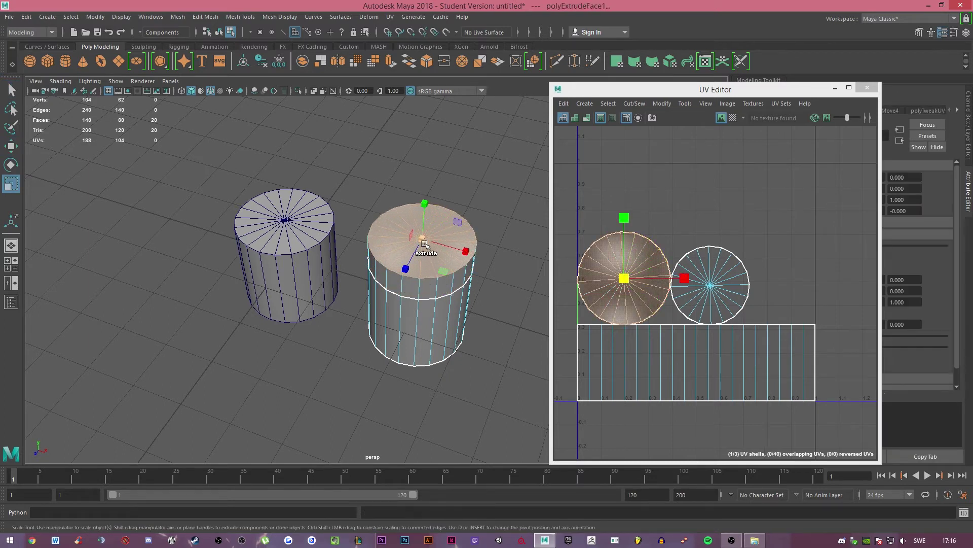
Extrude the cap faces inward to form a smaller disc and extrude that disc upward as a neck.
left_click_drag(399, 244, 395, 246, "shift")
key("w")
left_click_drag(424, 201, 427, 179, "shift")
left_click(419, 177)
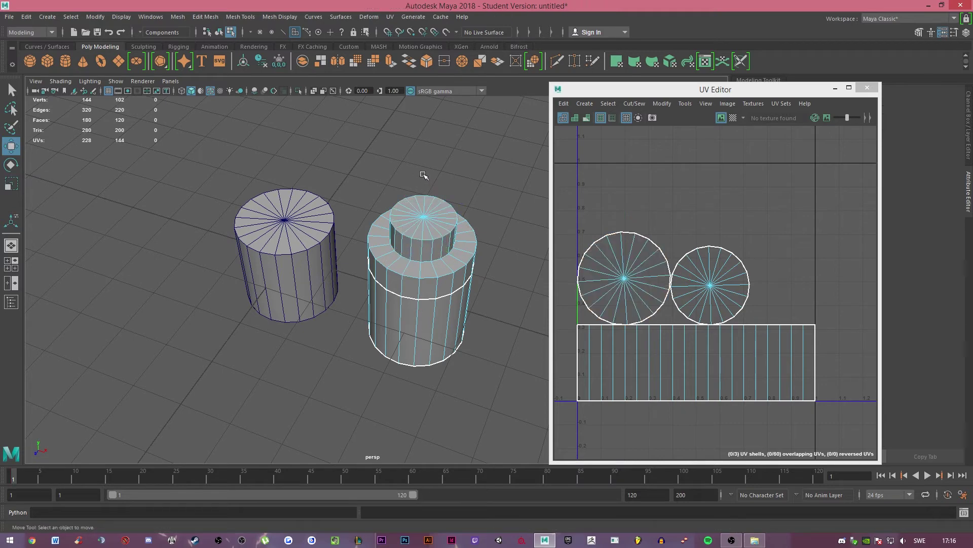
left_click(431, 214)
key("ctrl+z")
key("ctrl+z")
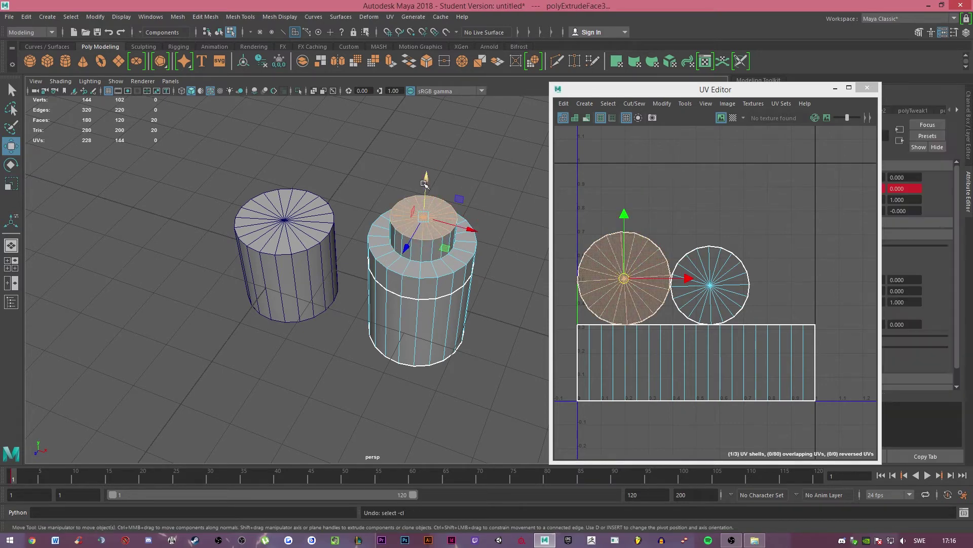
Raise the neck's top faces and scale them wider than the cylinder body to form a flare.
left_click_drag(425, 181, 471, 190)
key("r")
key("w")
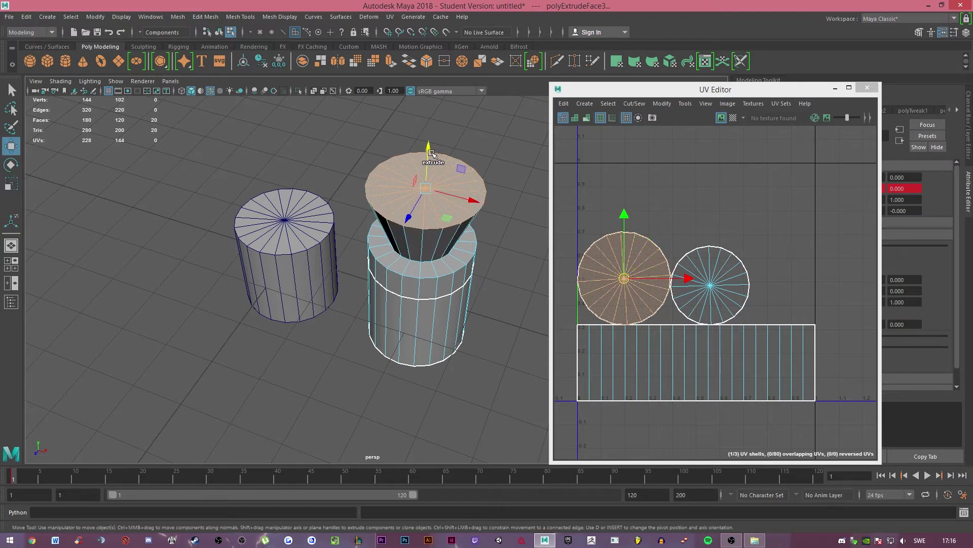
Extrude the flared top faces upward, extrude them inward, and raise the inner faces into a tapered cap.
left_click_drag(428, 155, 429, 132, "shift")
key("r")
left_click_drag(428, 166, 404, 166, "shift")
key("w")
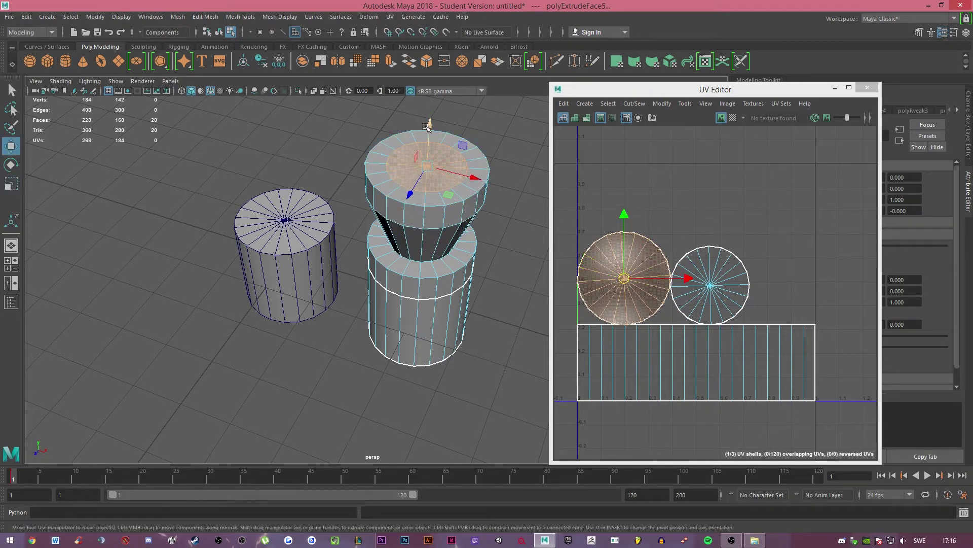
left_click_drag(429, 127, 430, 108)
Return to object selection and examine the extruded cylinder from several angles alongside its UV layout.
mouse_move(515, 219)
left_mouse_down("alt")
mouse_move(461, 191)
mouse_move(506, 228)
left_mouse_up("alt")
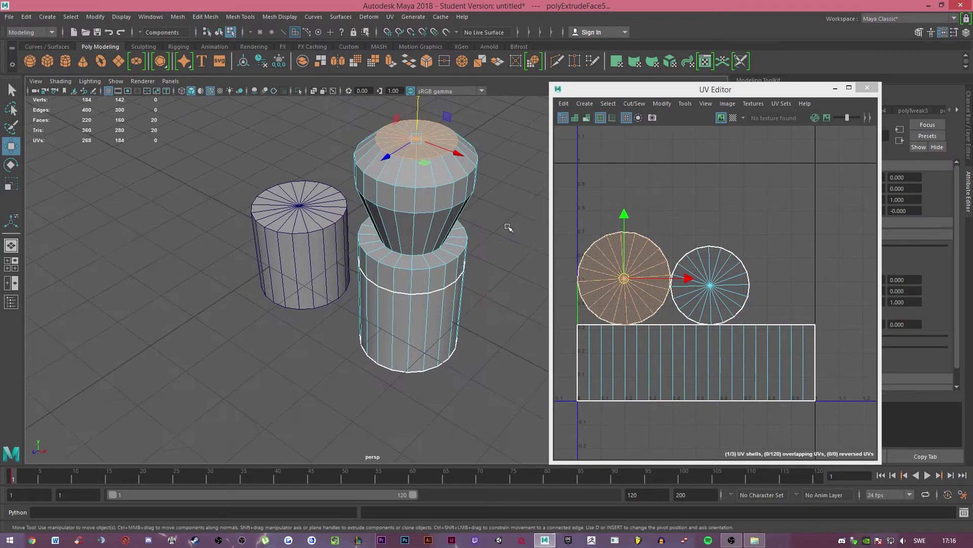
scroll(510, 226, "down", 3)
right_click_drag(474, 239, 512, 217)
scroll(512, 219, "up", 3)
left_click_drag(516, 274, 513, 249, "alt")
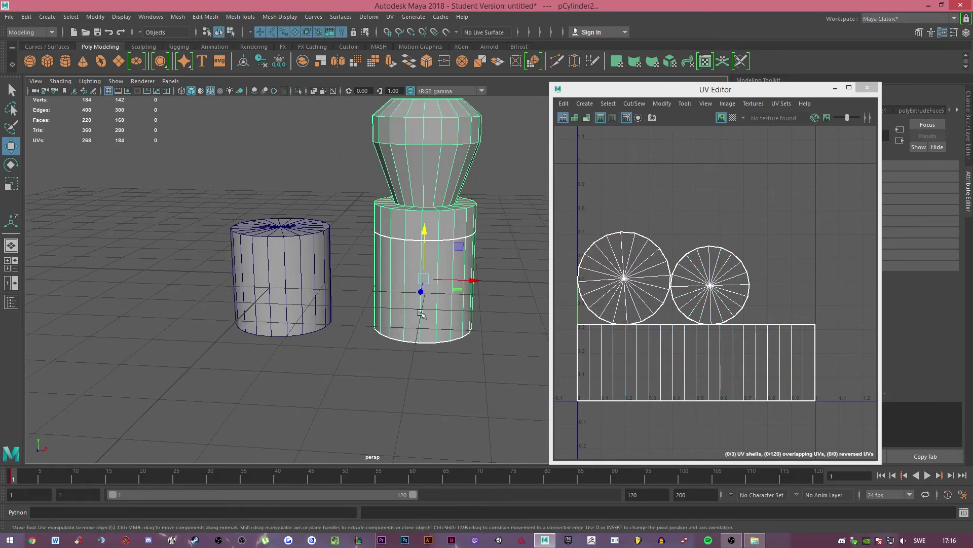
left_click_drag(421, 314, 437, 134, "alt")
key("q")
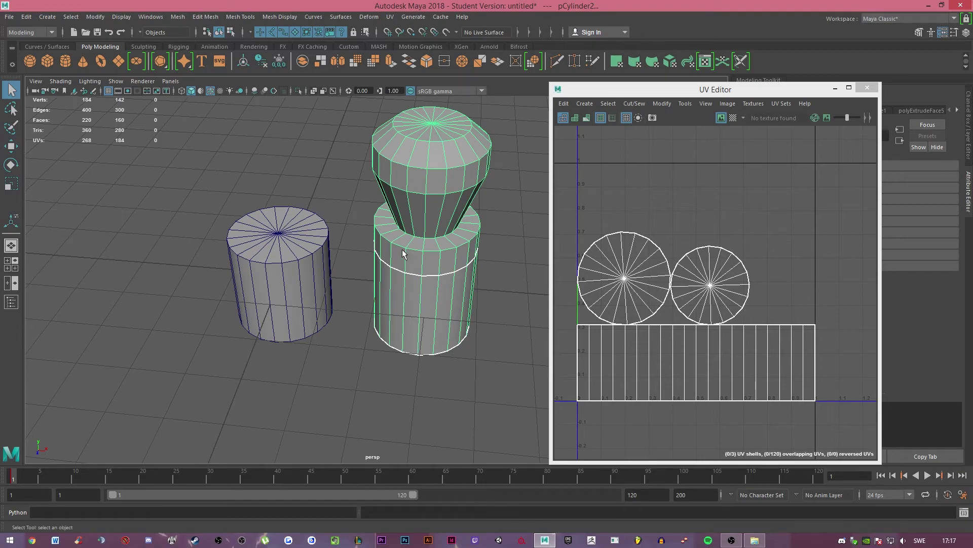
left_click_drag(425, 273, 472, 263, "alt")
left_click_drag(389, 197, 523, 186, "alt")
left_click_drag(400, 185, 510, 210, "alt")
right_click_drag(510, 210, 464, 197, "alt")
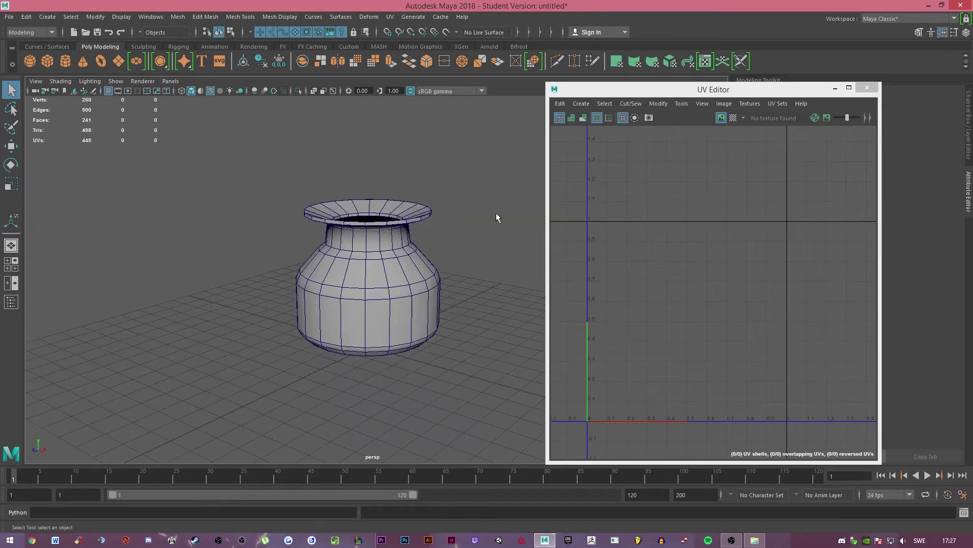
Select the vase and apply automatic UV mapping to it.
scroll(479, 233, "up", 4)
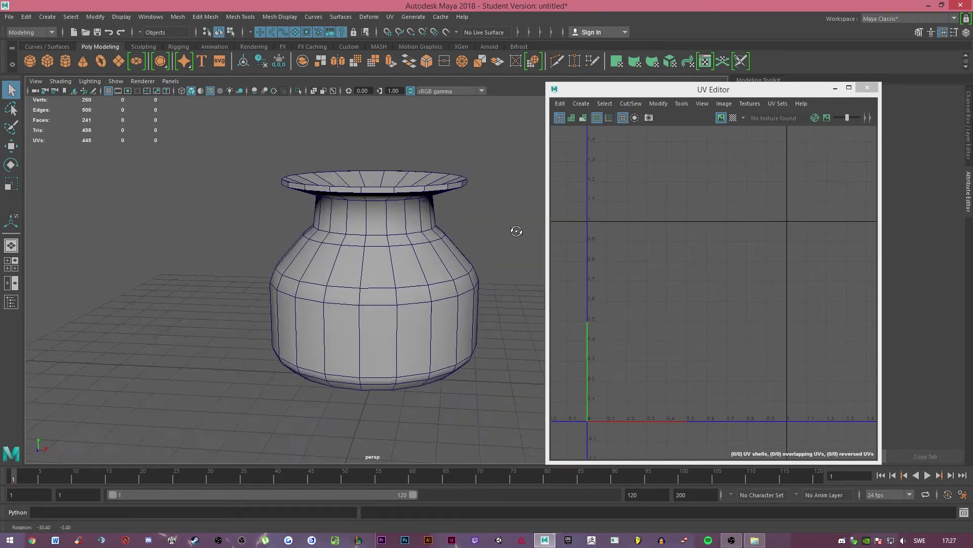
left_click(423, 257)
left_click_drag(422, 257, 402, 269, "alt")
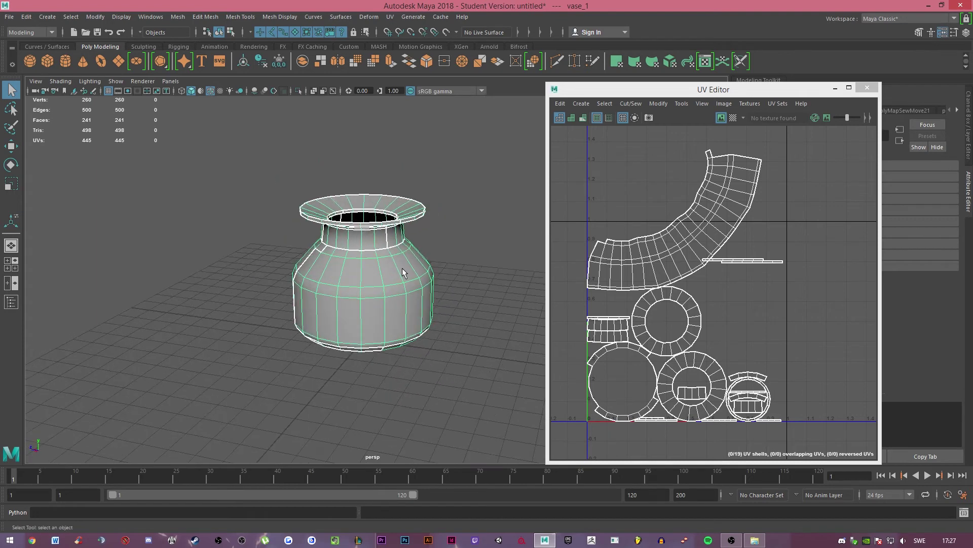
left_click(390, 17)
left_click(426, 83)
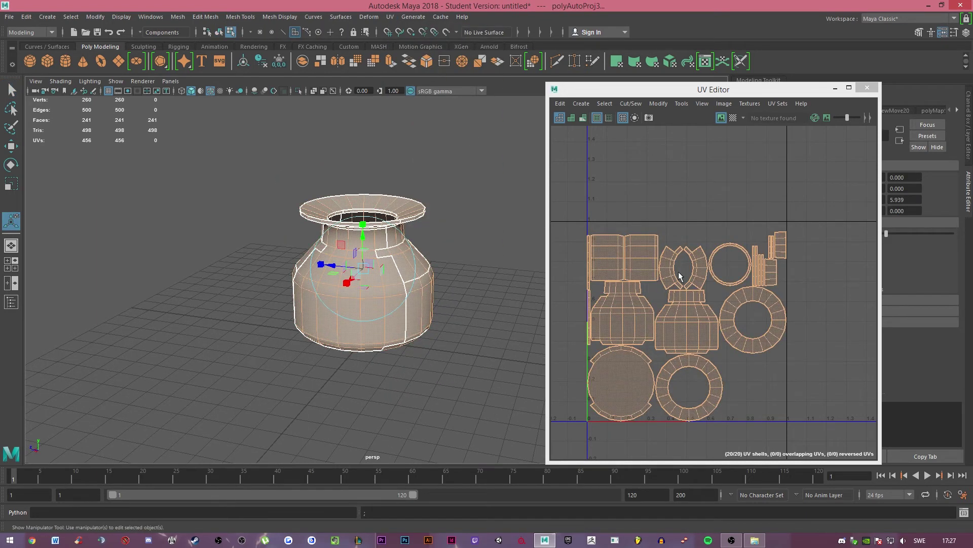
Examine the vase's automatic UV layout and where its seams run across the body and neck.
scroll(678, 276, "up", 3)
scroll(678, 276, "down", 2)
middle_click_drag(680, 312, 731, 270, "alt")
left_click(829, 369)
middle_click_drag(809, 327, 777, 328, "alt")
left_click_drag(298, 244, 408, 226, "alt")
scroll(405, 284, "up", 4)
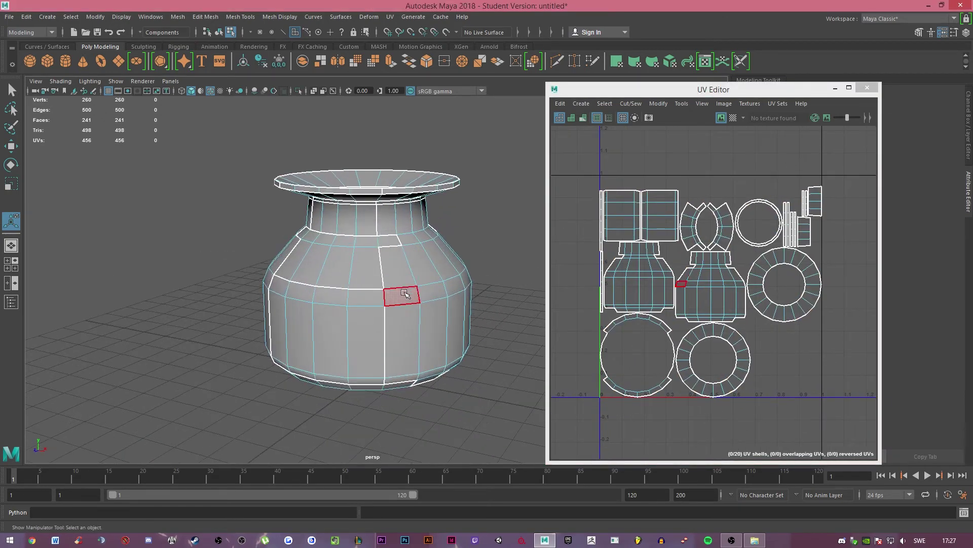
left_click_drag(406, 294, 362, 210, "alt")
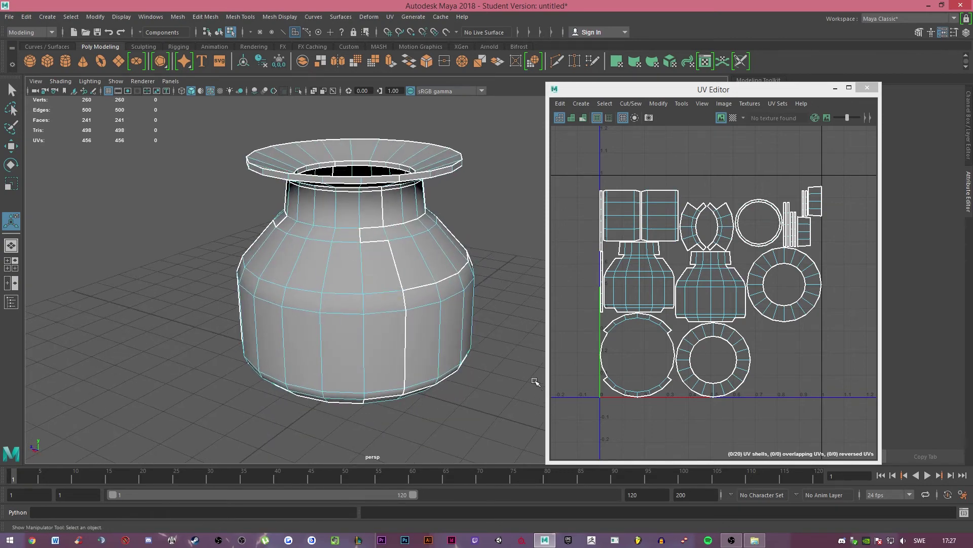
left_click_drag(533, 378, 465, 367, "alt")
Select the edge loops at the base of the neck and around the vase's bottom to examine possible seams.
right_click_drag(497, 202, 496, 172)
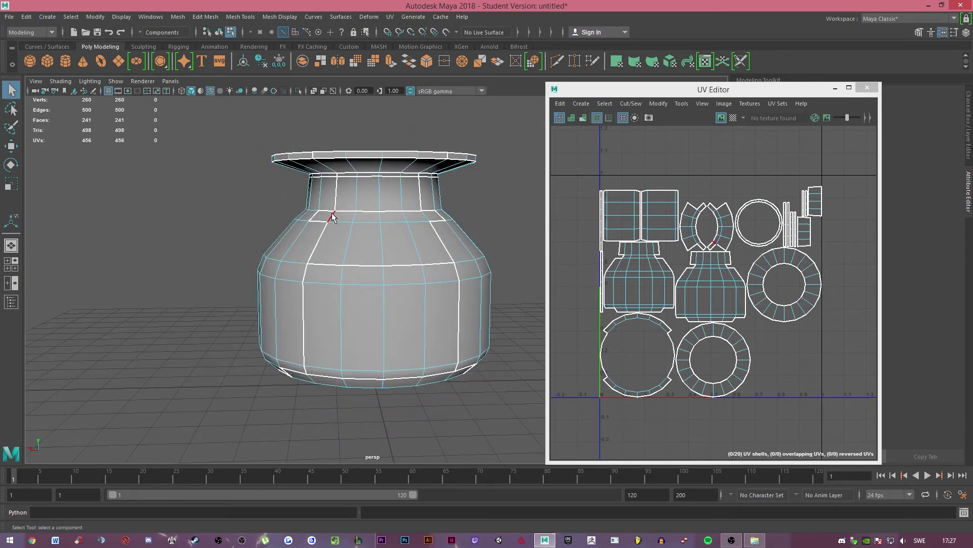
double_click(342, 211)
left_click_drag(341, 211, 400, 222, "alt")
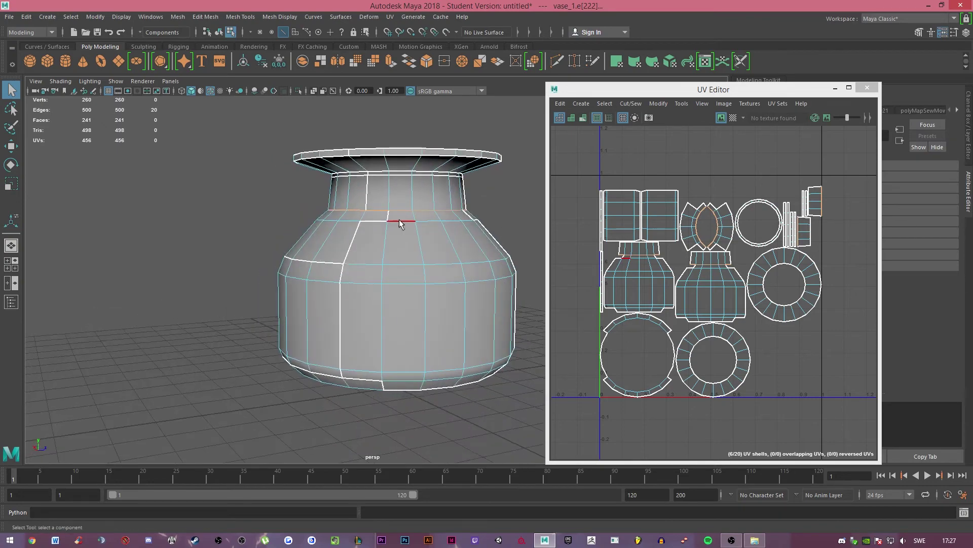
left_click_drag(506, 226, 431, 214, "alt")
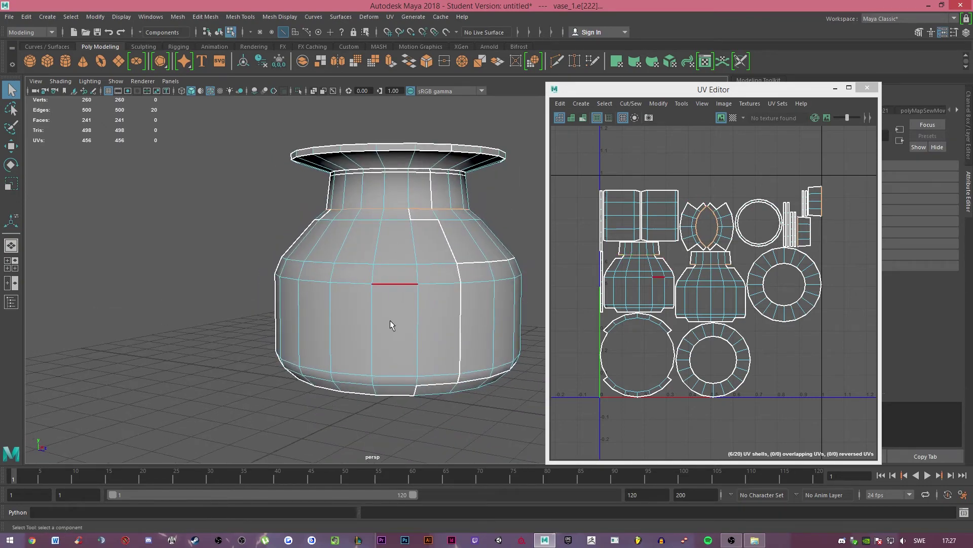
left_click_drag(390, 320, 361, 314, "alt")
double_click(391, 384, "shift")
left_click_drag(391, 372, 285, 348, "alt")
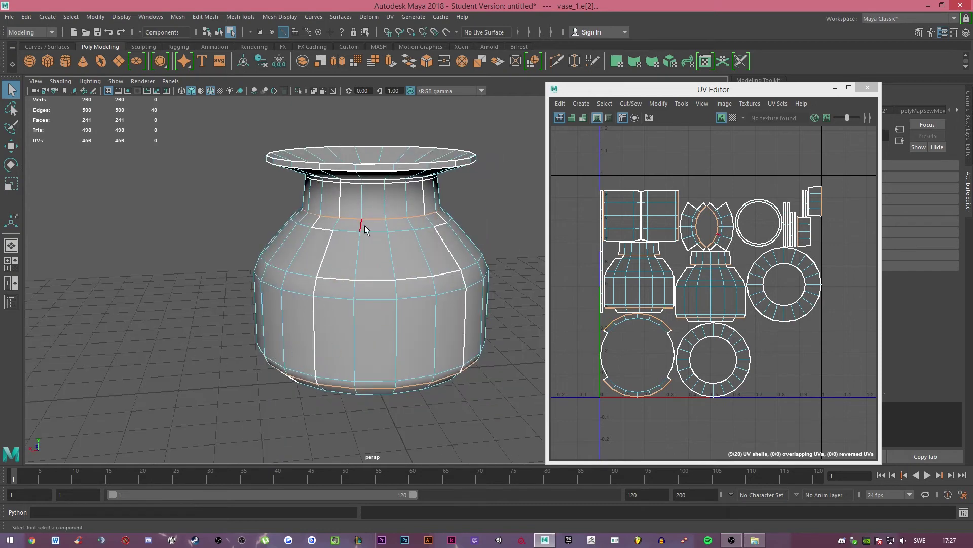
left_click_drag(340, 196, 348, 184, "alt")
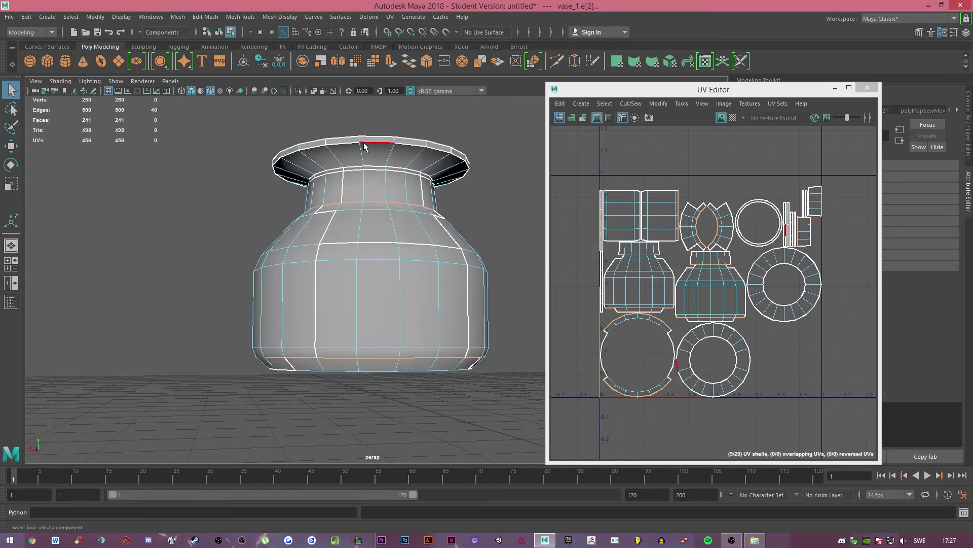
left_click_drag(427, 194, 491, 284, "alt")
left_click(514, 208)
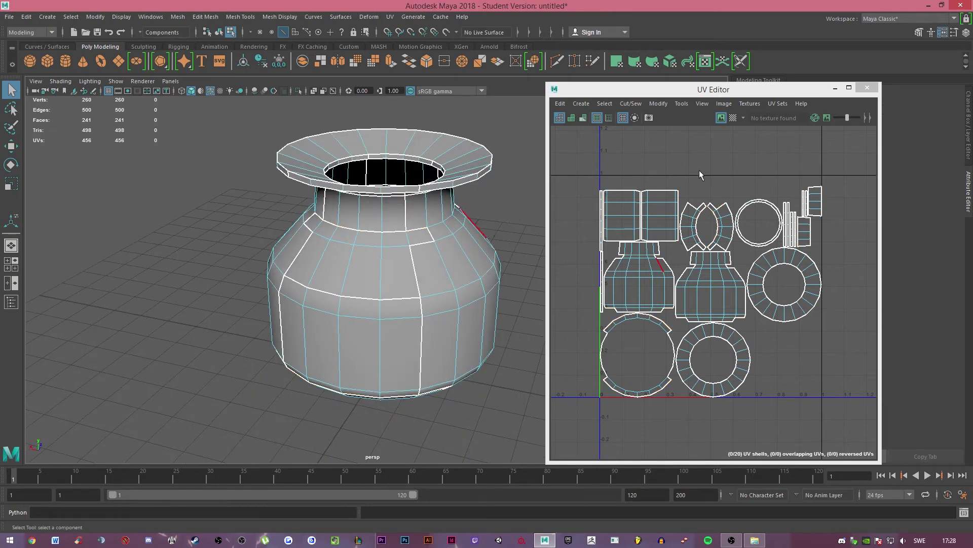
Select each of the two large body shells in the UV layout to identify the vase area it covers.
right_click_drag(462, 239, 477, 280)
left_click(318, 238)
double_click(707, 286)
left_click_drag(419, 269, 608, 264, "alt")
left_click(652, 272)
left_click_drag(354, 274, 552, 263, "alt")
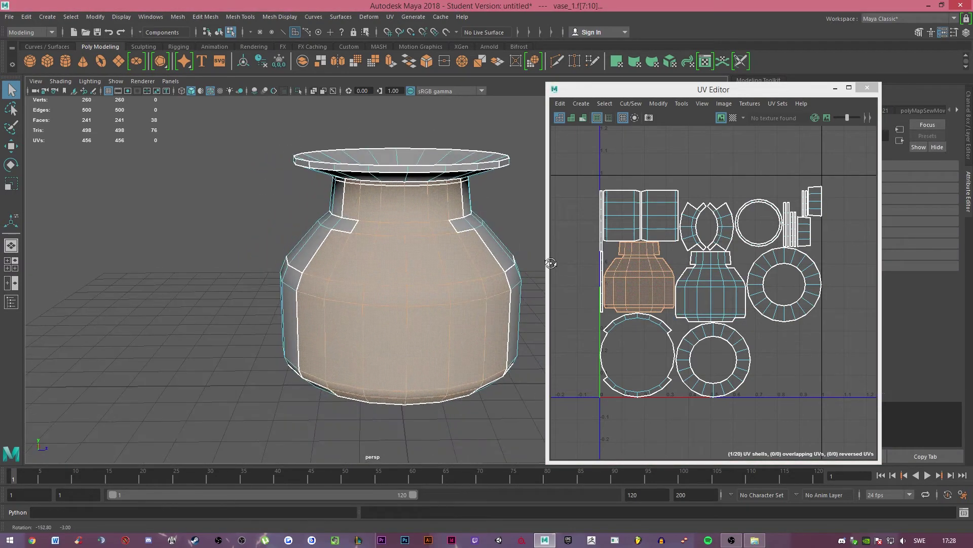
Select the rectangular side shell and the curved shoulder shell to identify where they sit on the vase.
left_click(627, 208)
left_click_drag(355, 254, 399, 254, "alt")
left_click(368, 251)
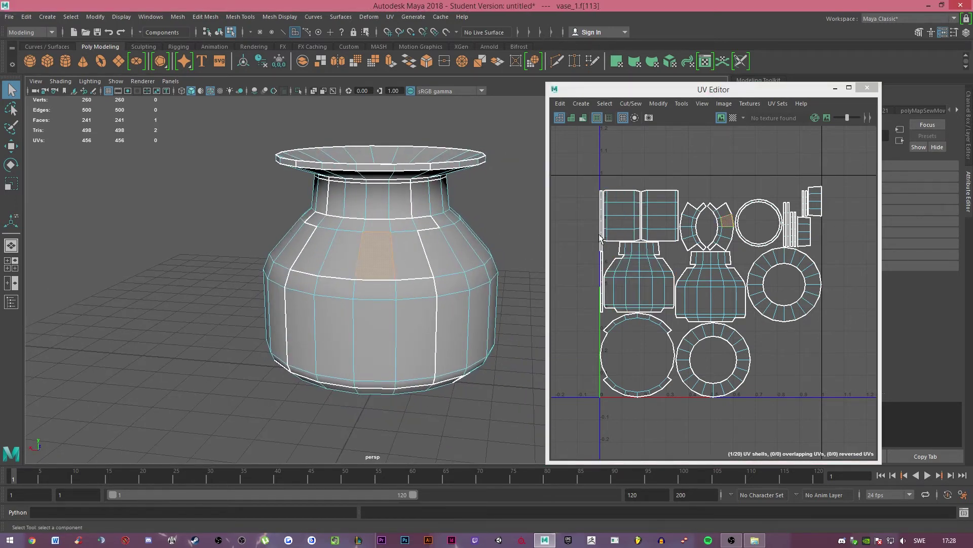
left_click(724, 231)
left_click_drag(358, 272, 446, 271, "alt")
Select the left body shell again and examine its borders with the neighbouring side and shoulder panels.
left_click(617, 287)
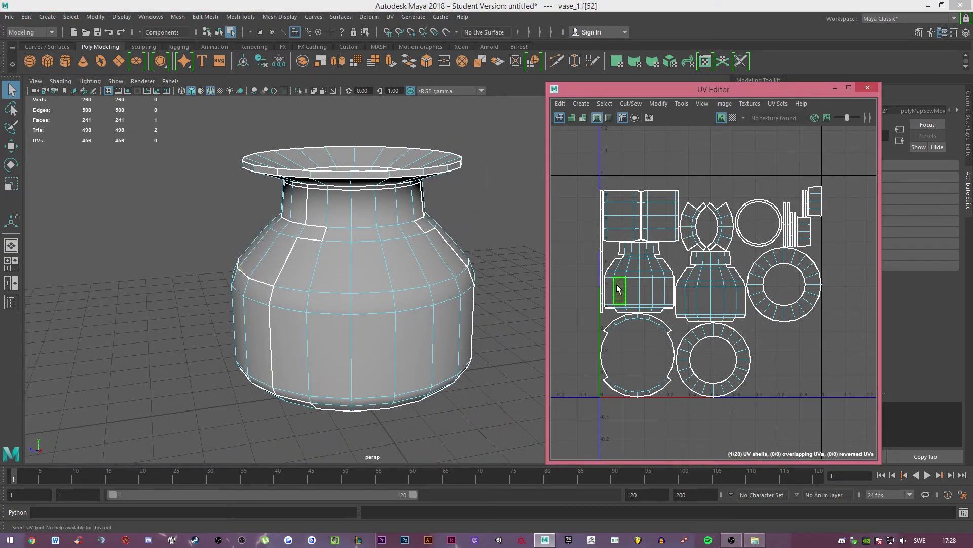
double_click(641, 286)
left_click_drag(284, 304, 529, 309, "alt")
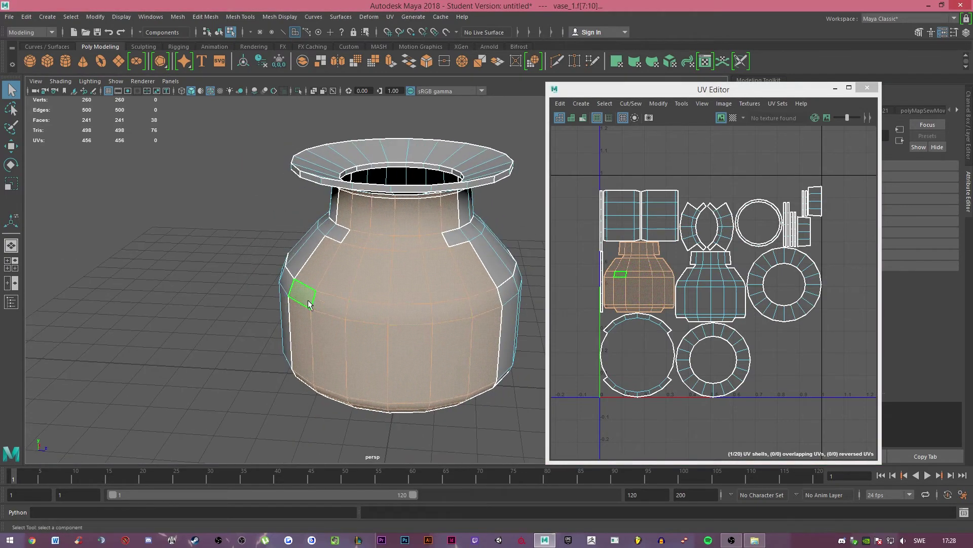
left_click_drag(334, 290, 416, 296, "alt")
left_click_drag(401, 246, 223, 284, "alt")
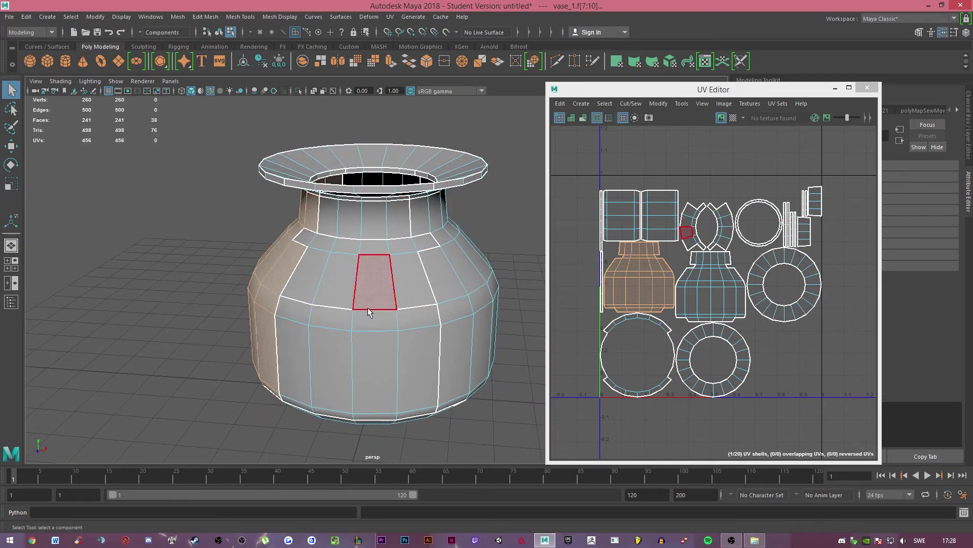
Select the four seam edges between one shoulder panel and the side panel below it, and move and sew them.
right_click_drag(406, 302, 407, 217)
left_click(293, 302)
left_click(330, 305, "shift")
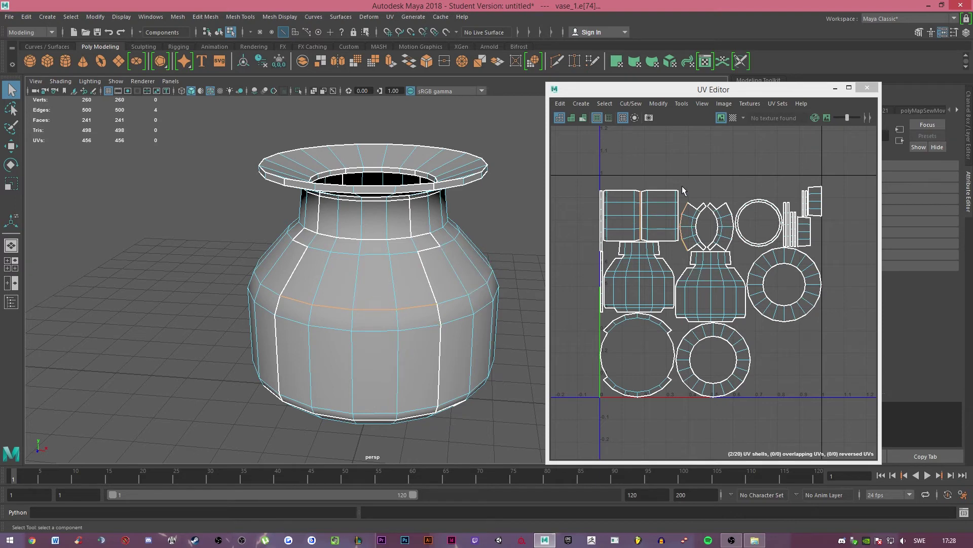
right_click_drag(735, 165, 747, 140, "shift")
Move and sew the matching shoulder seam edges on the opposite side of the vase.
left_click_drag(285, 193, 532, 163, "alt")
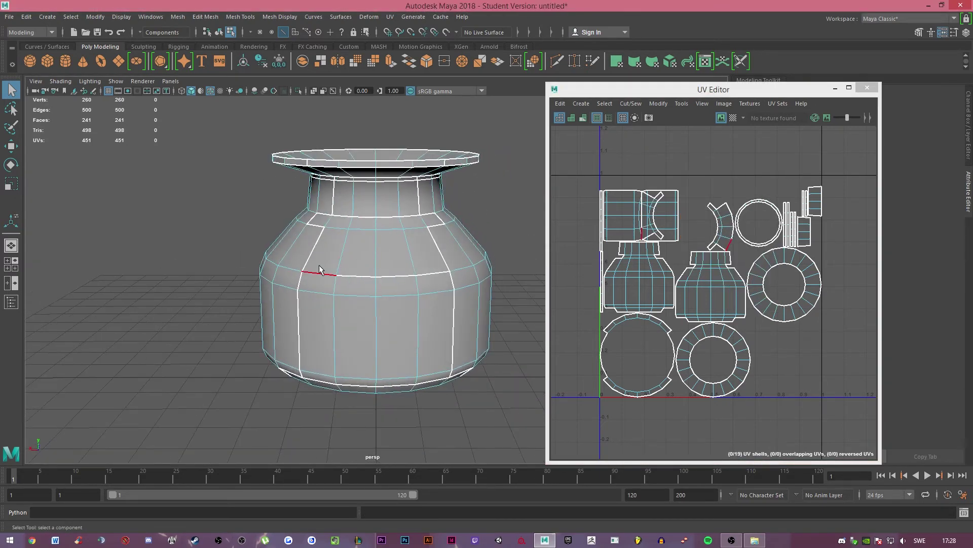
left_click(320, 272)
left_click(355, 276, "shift")
left_click(388, 276, "shift")
right_click_drag(715, 202, 781, 192, "shift")
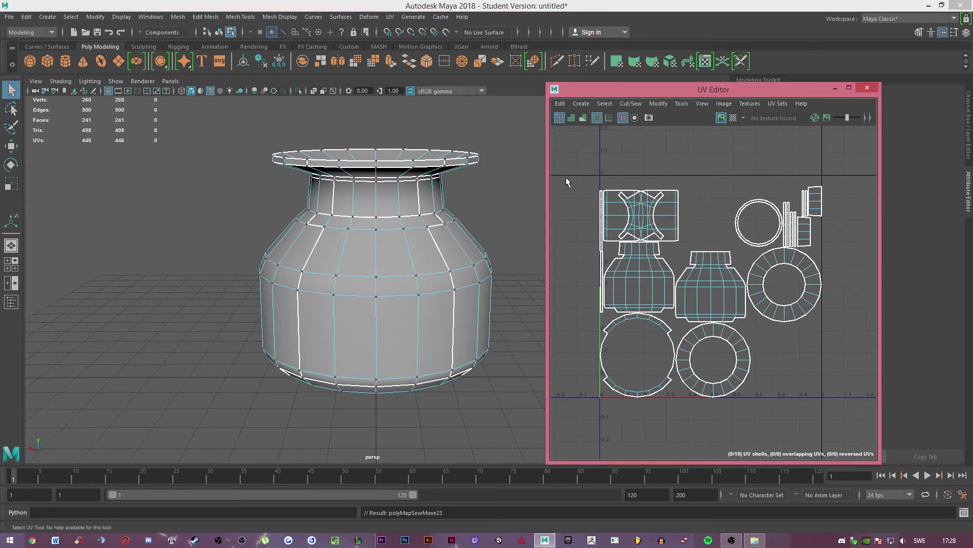
Select all of the vase's UVs and unfold them.
left_click_drag(558, 149, 874, 444)
right_click_drag(716, 218, 666, 218, "shift")
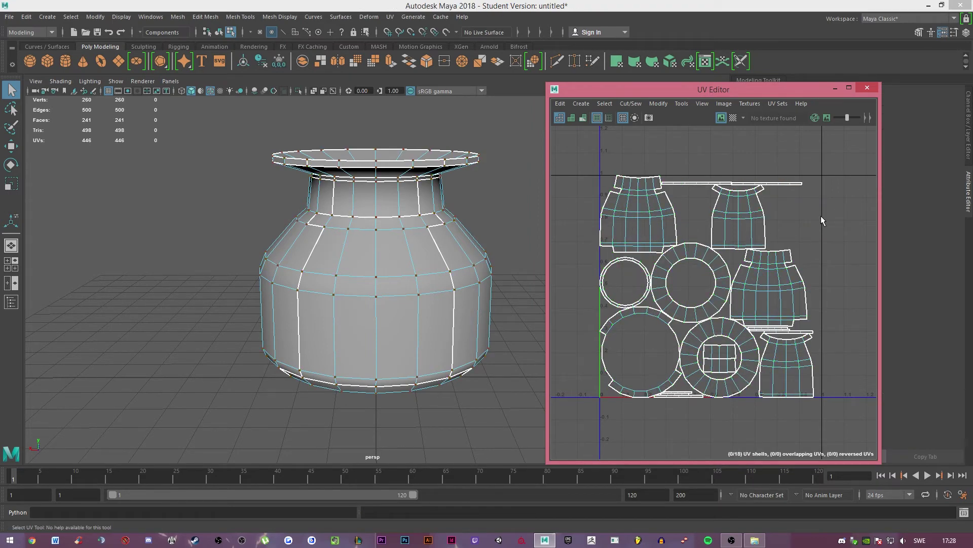
Select the seam edges from the neck down between two adjacent vase body panels, and move and sew them.
left_click_drag(179, 231, 357, 227, "alt")
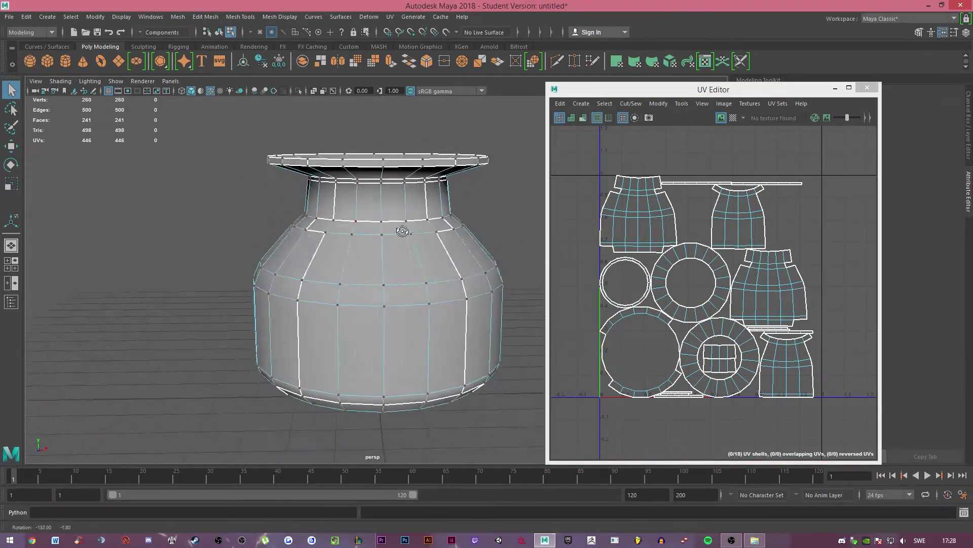
right_click_drag(370, 245, 369, 287)
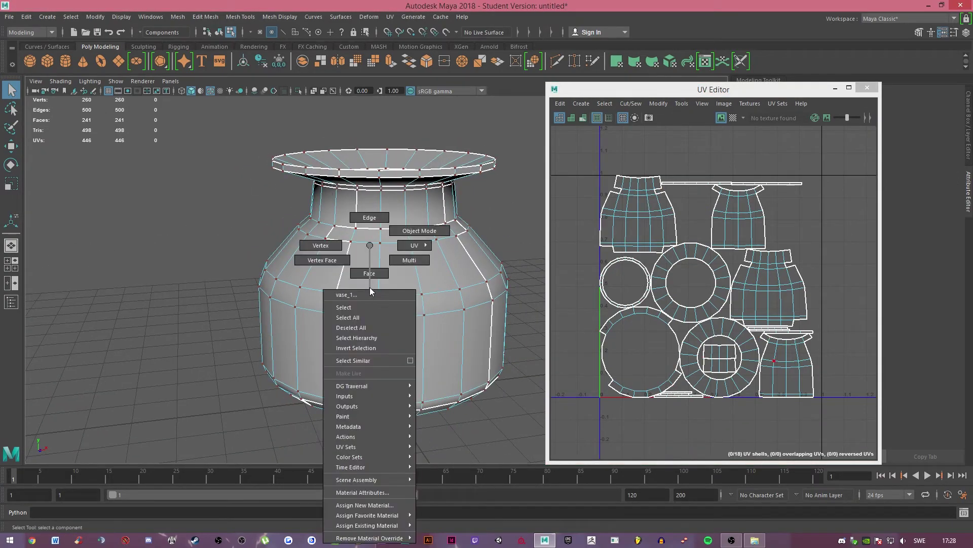
right_click_drag(380, 218, 381, 218)
left_click_drag(381, 218, 384, 219, "alt")
left_click(391, 181)
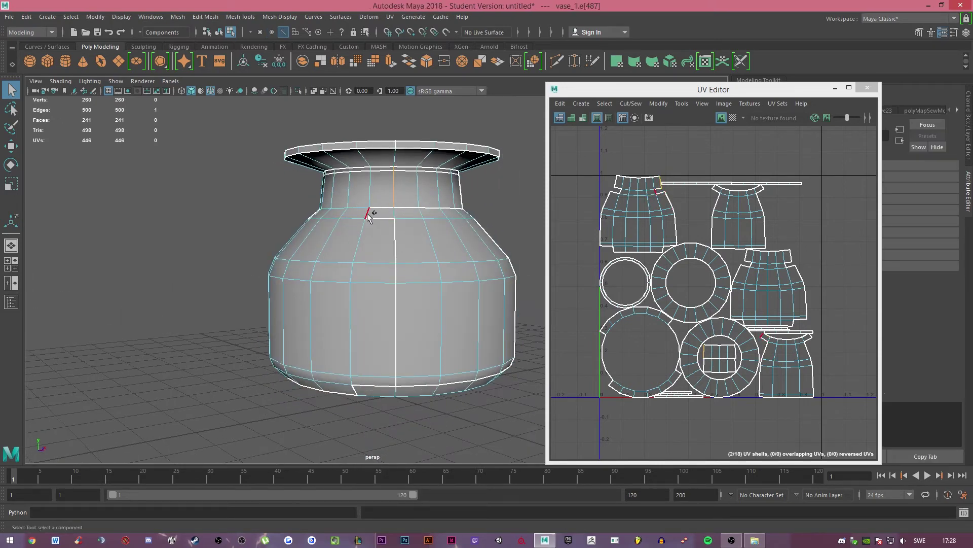
left_click(368, 213, "shift")
left_click(375, 219, "shift")
left_click(395, 271, "shift")
left_click(396, 326, "shift")
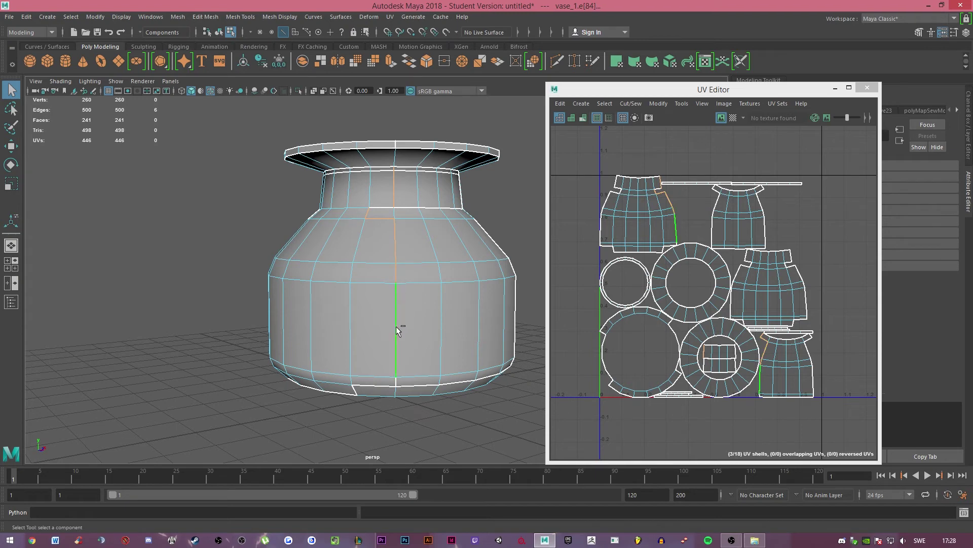
right_click_drag(753, 161, 754, 127, "shift")
Move and sew the next vertical seam, including its neck and shoulder edges, to join a third body panel.
left_click_drag(484, 223, 377, 229, "alt")
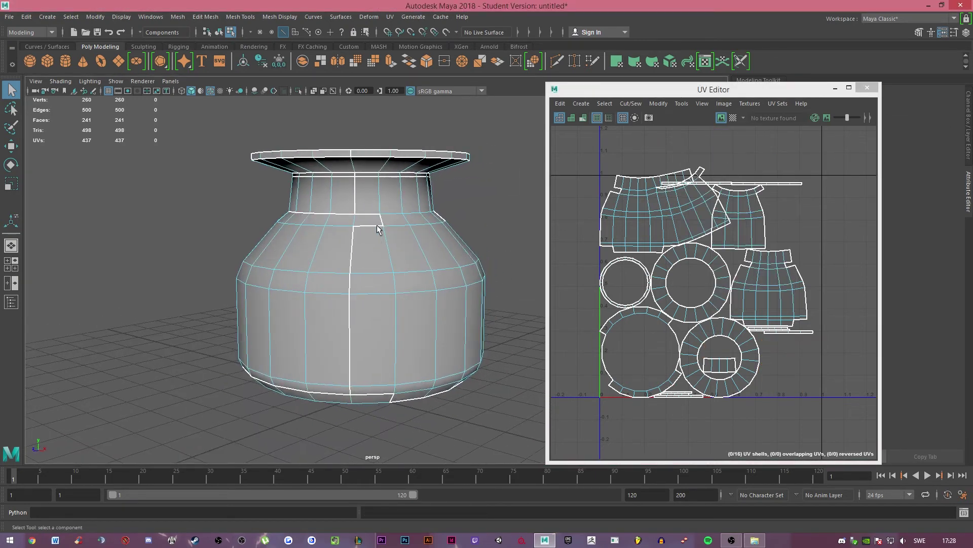
left_click(358, 191)
left_click(387, 214, "shift")
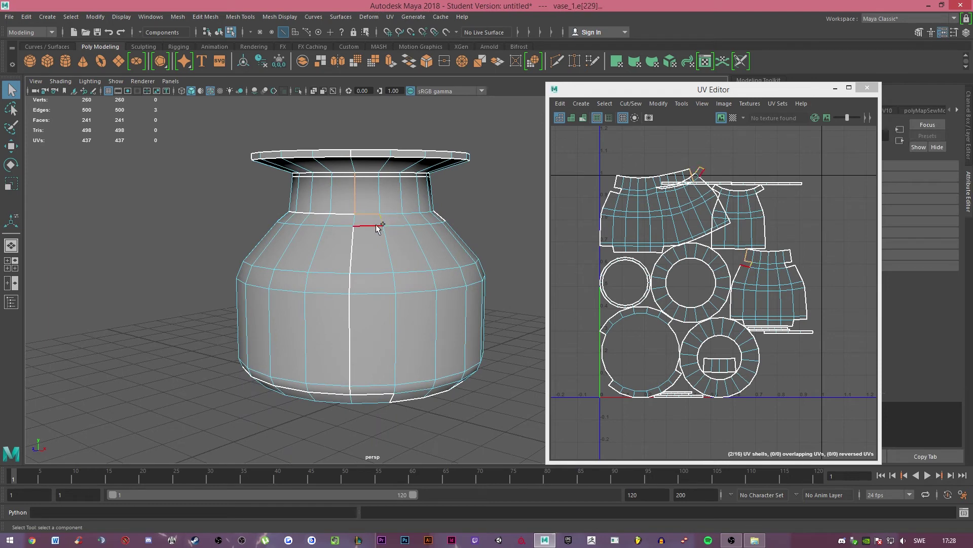
left_click(353, 232, "shift")
left_click(350, 304, "shift")
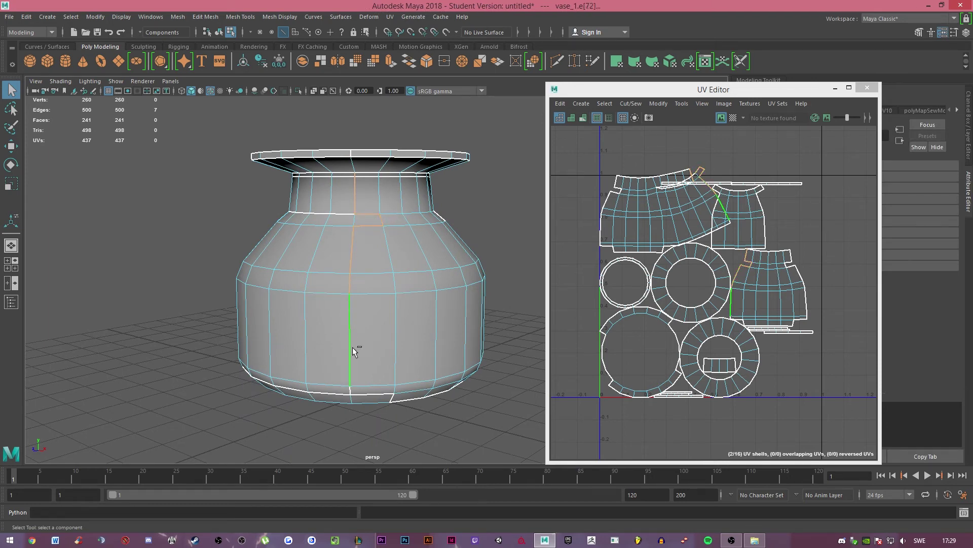
key("g")
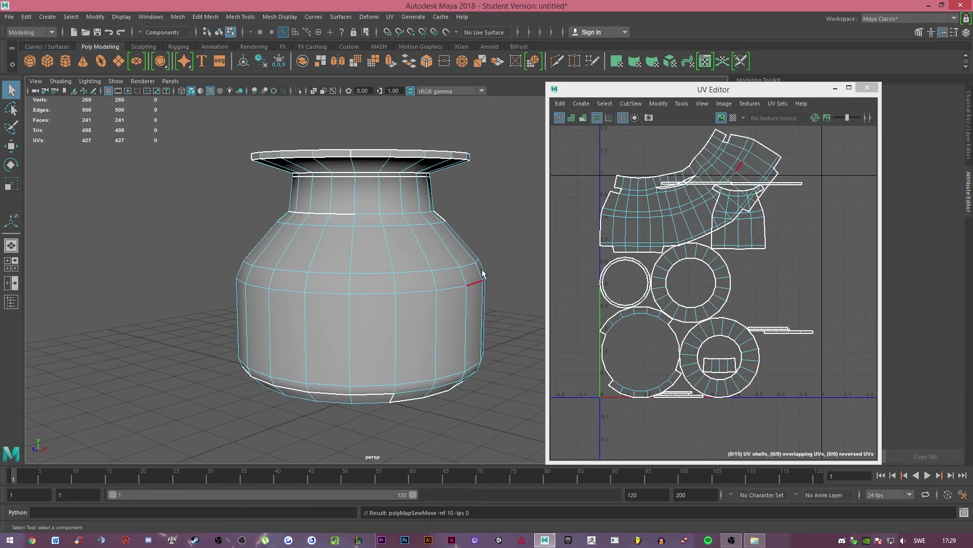
Move and sew the third vertical body seam with its neck and shoulder edges, attaching the last body panel.
left_click_drag(480, 270, 346, 245, "alt")
left_click(359, 193)
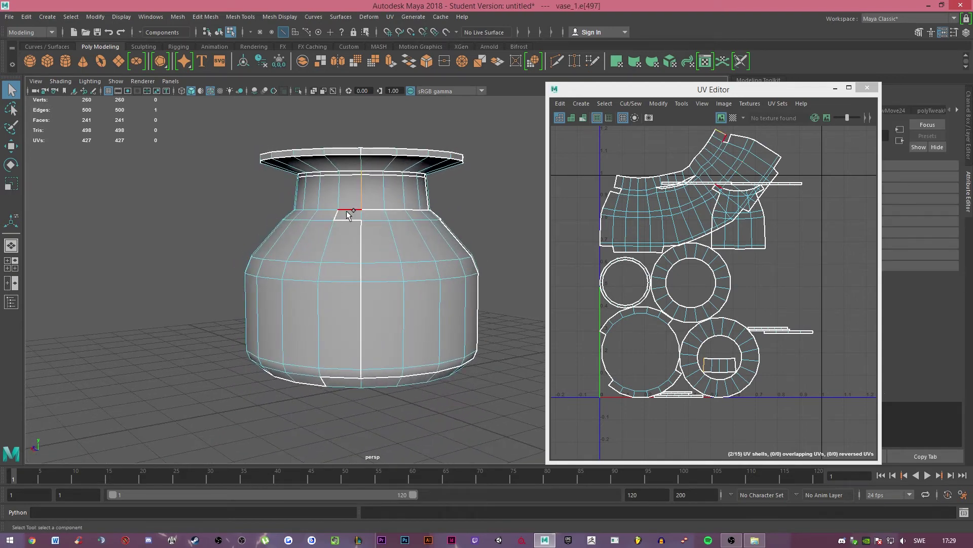
left_click(347, 209, "shift")
left_click(337, 214, "shift")
left_click(349, 220, "shift")
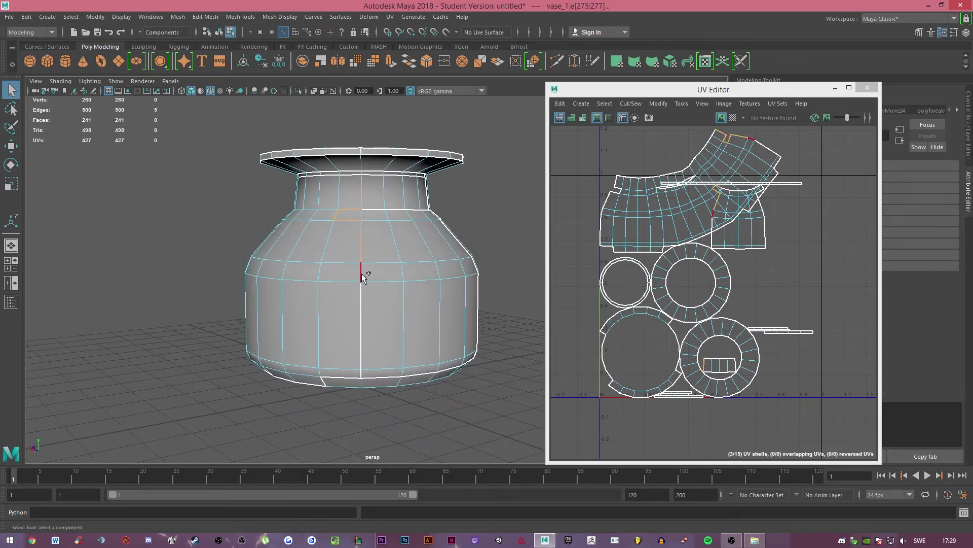
left_click(363, 317, "shift")
left_click_drag(364, 316, 457, 242, "alt")
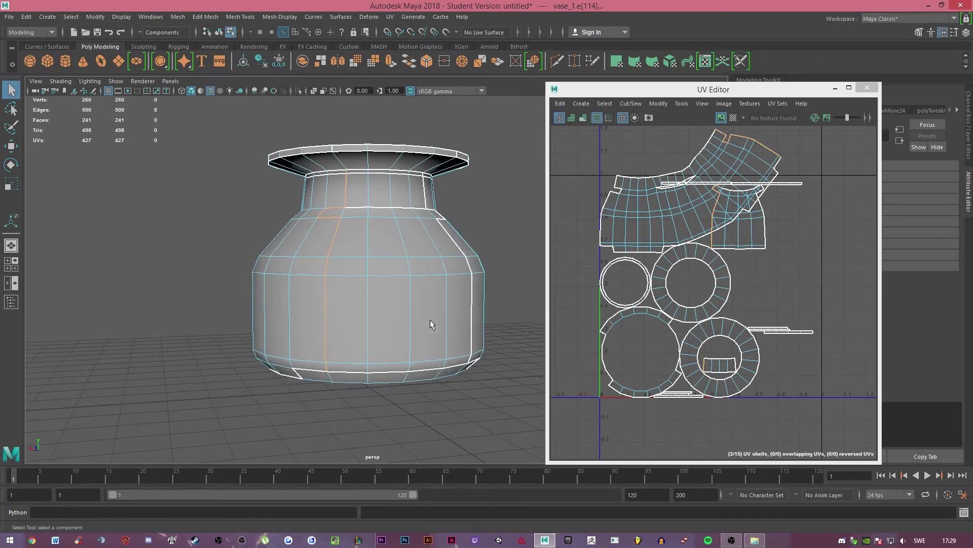
right_click_drag(430, 325, 479, 290, "shift")
Select all of the vase's UVs and unfold them again, then clear the selection.
left_click_drag(479, 290, 512, 254, "alt")
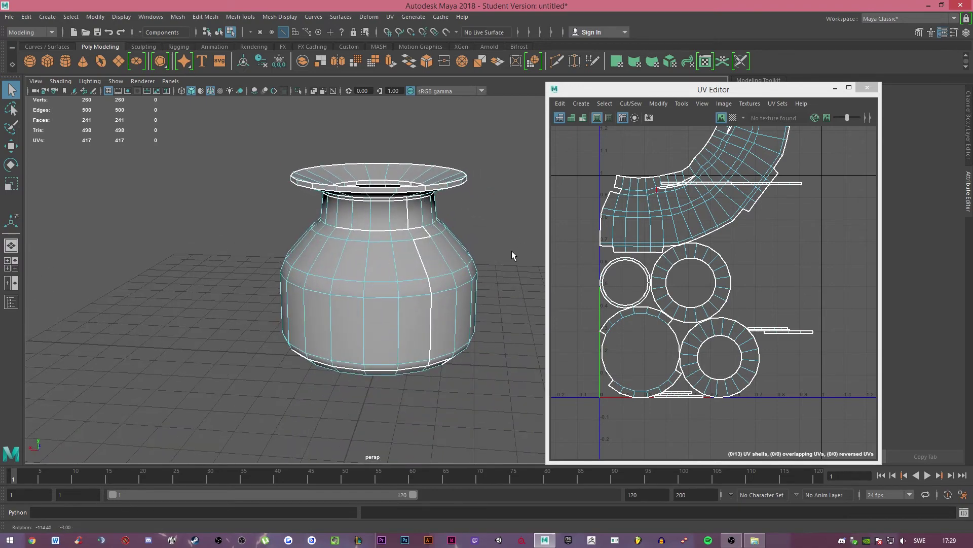
middle_click_drag(748, 227, 707, 312, "alt")
scroll(730, 278, "down", 3)
middle_click_drag(760, 262, 772, 232, "alt")
right_click_drag(770, 232, 780, 224)
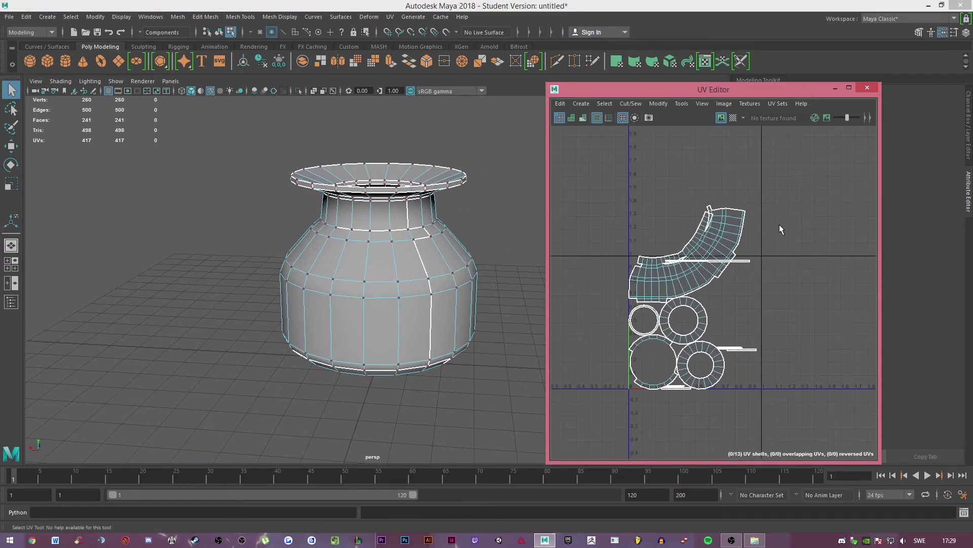
key("ctrl+shift+a")
right_click_drag(802, 262, 693, 265, "shift")
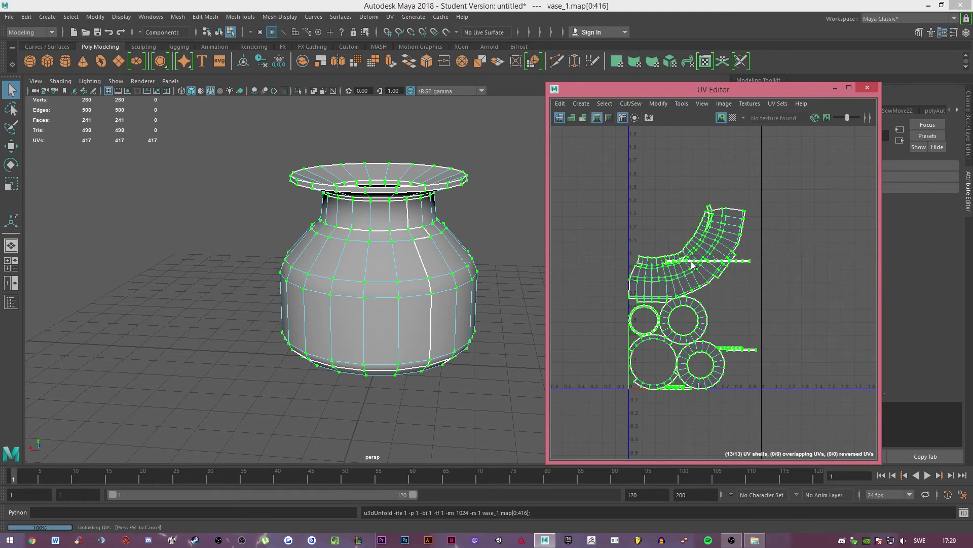
scroll(734, 334, "up", 3)
middle_click_drag(761, 416, 778, 328, "alt")
left_click(808, 295)
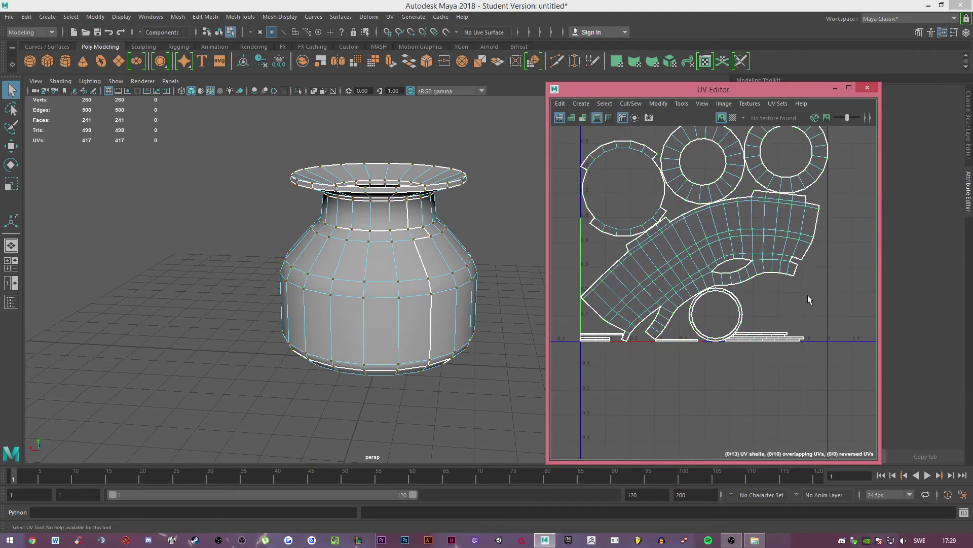
Select the border edges of the gap between neck and shoulder inside the body shell, and move and sew them.
scroll(798, 323, "up", 2)
right_click_drag(778, 307, 777, 279)
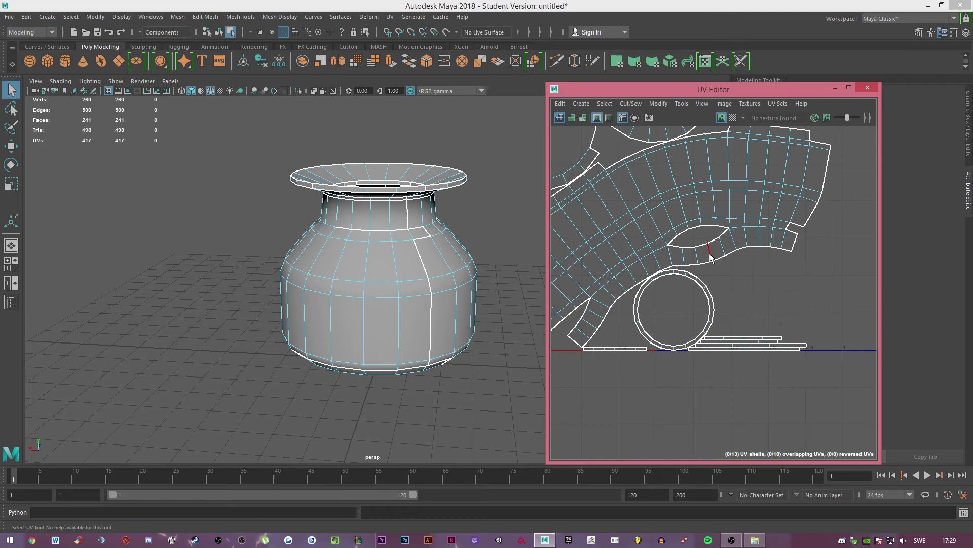
double_click(702, 228)
key("f")
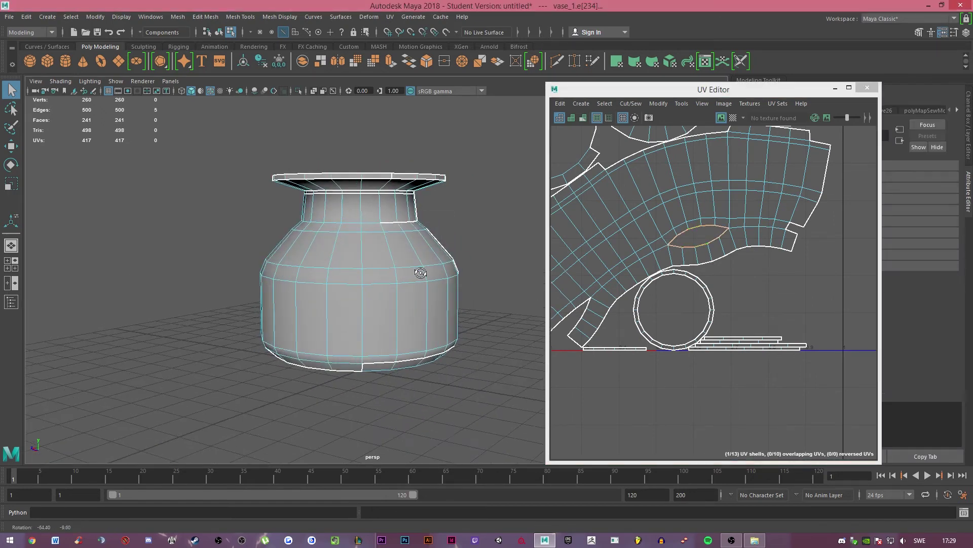
left_click_drag(329, 254, 478, 278, "alt")
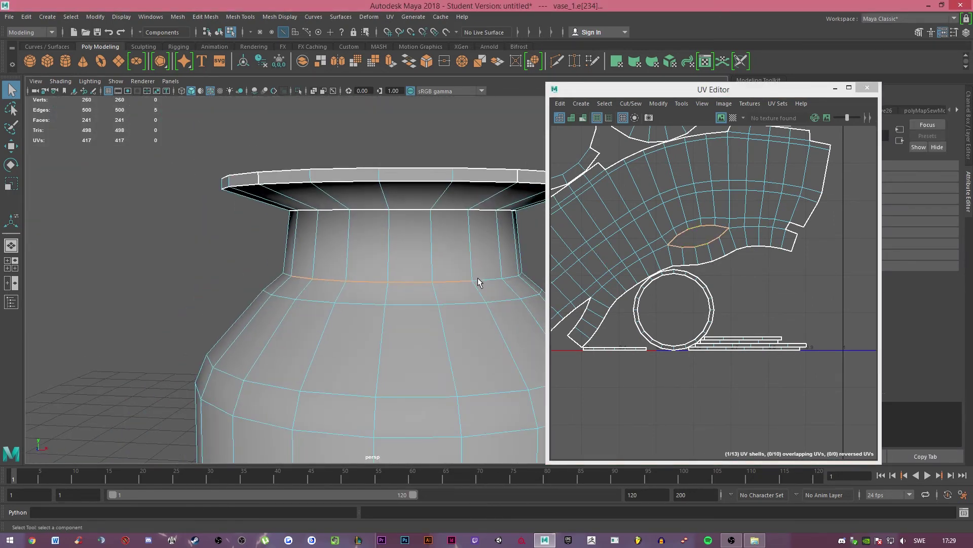
scroll(435, 323, "down", 5)
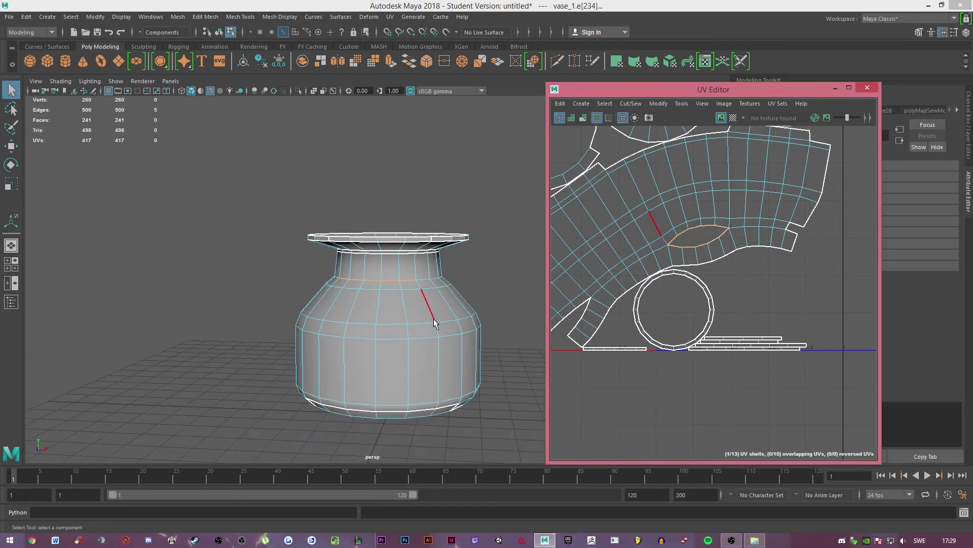
scroll(300, 302, "up", 5)
left_click_drag(303, 303, 387, 345, "alt")
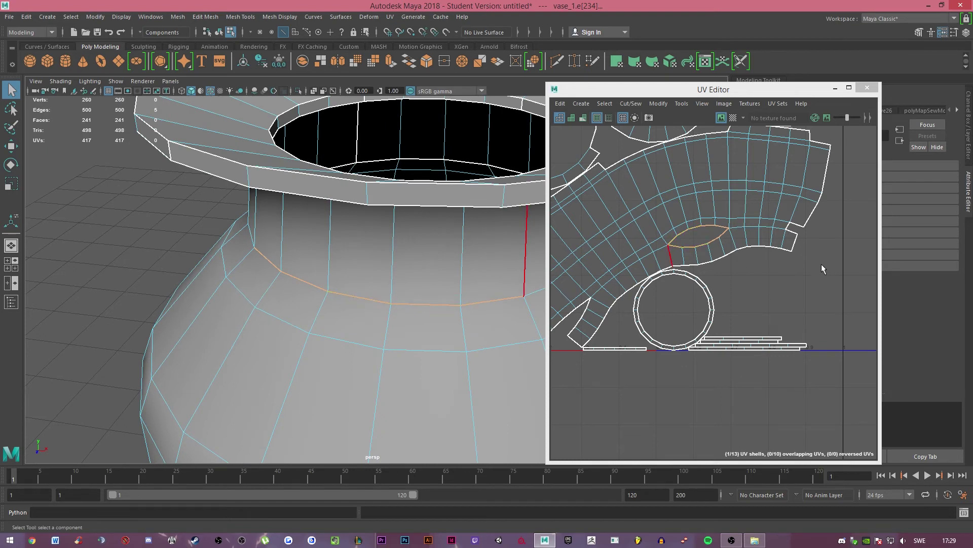
right_click_drag(771, 315, 768, 272, "shift")
Move and sew the innermost open edge between the loose neck strip and the shoulder at the body shell's end.
scroll(446, 293, "down", 5)
left_click_drag(445, 293, 502, 276, "alt")
left_click(588, 303)
double_click(588, 305)
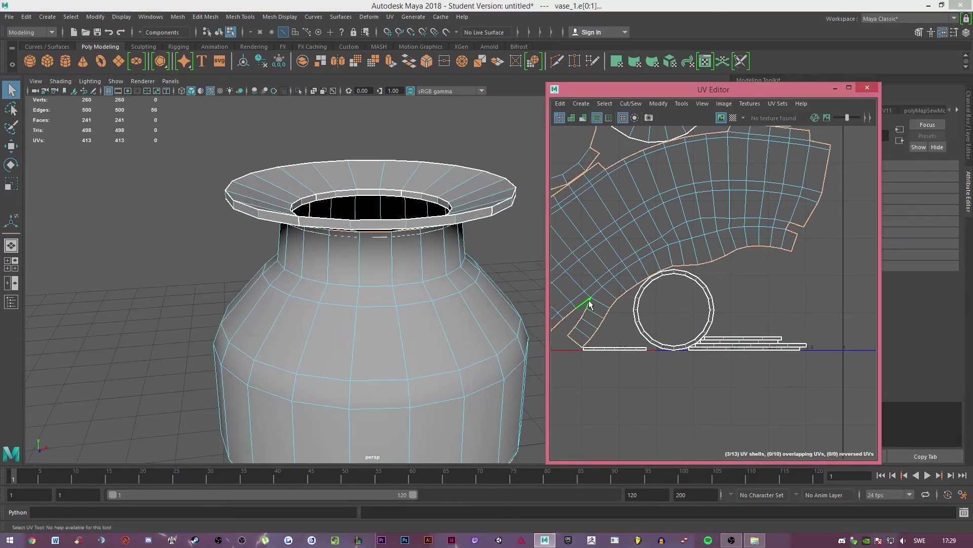
left_click(652, 346)
key("f")
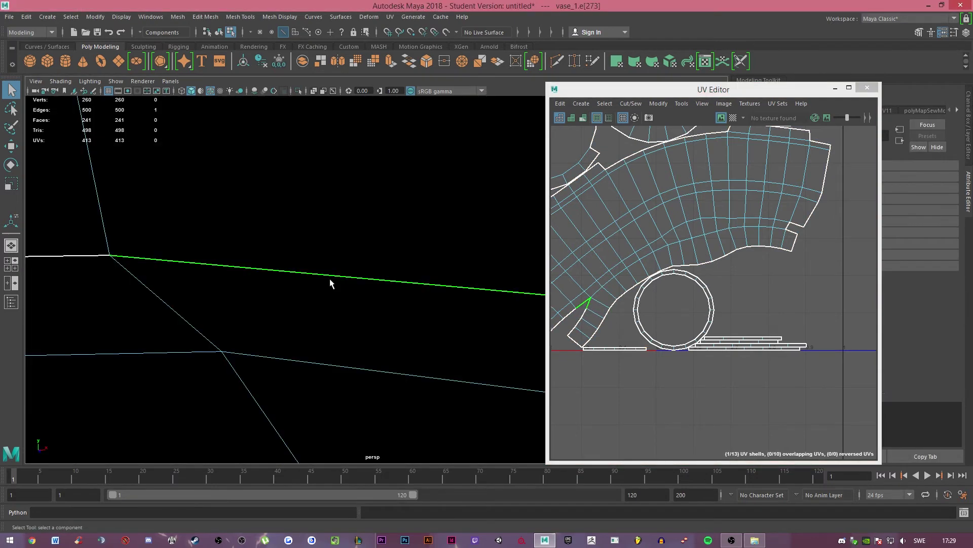
scroll(328, 279, "down", 6)
left_click_drag(328, 282, 253, 312, "alt")
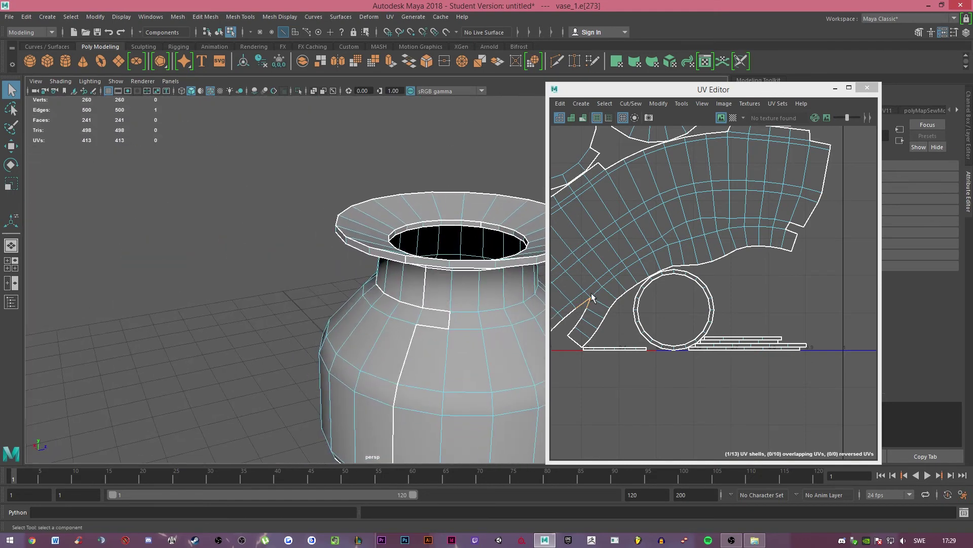
right_click_drag(600, 320, 607, 289, "shift")
Move and sew the remaining open edges of the neck strip one by one until it is fully attached.
left_click(569, 319)
key("g")
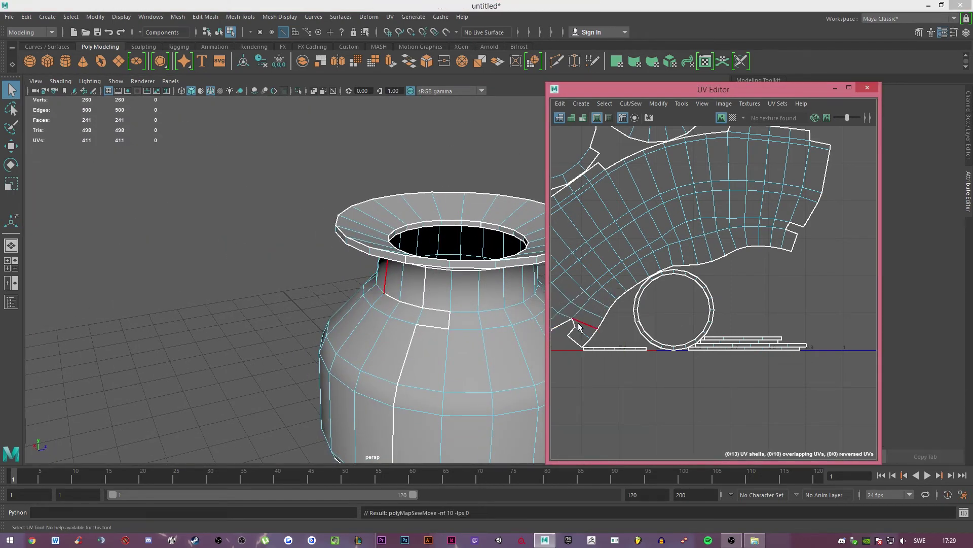
left_click(573, 326)
key("g")
left_click(567, 335)
key("g")
scroll(735, 312, "down", 2)
left_click(773, 240)
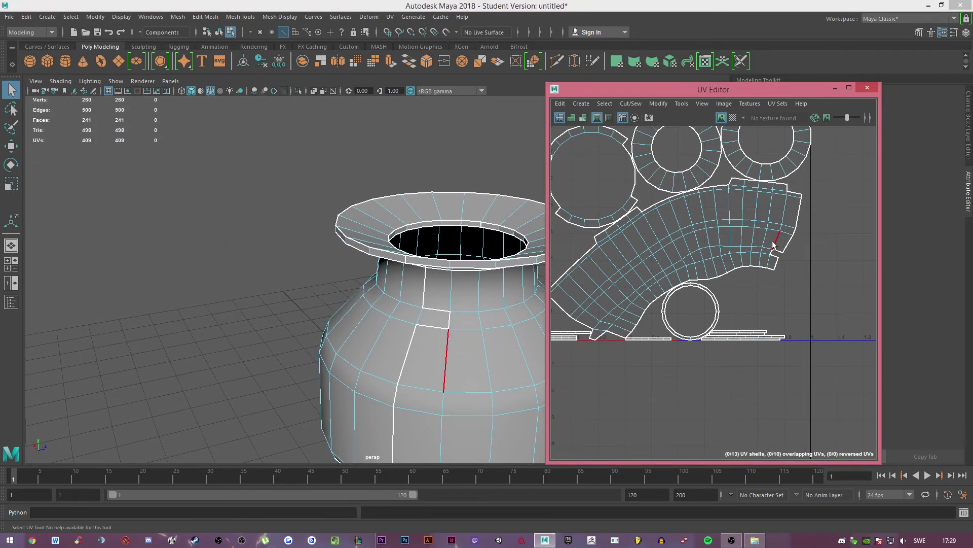
Select all faces of the body shell and examine which areas they cover around the vase's base.
middle_click_drag(713, 296, 806, 304, "alt")
scroll(752, 307, "down", 1)
right_click_drag(678, 297, 681, 319)
double_click(706, 297)
scroll(376, 331, "down", 3)
left_click_drag(376, 331, 335, 380, "alt")
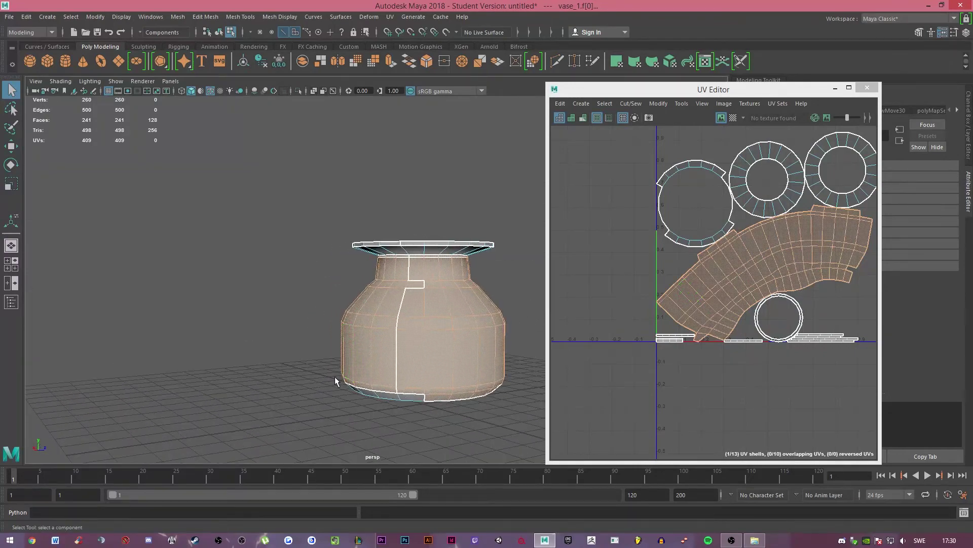
middle_click_drag(451, 390, 317, 352, "alt")
right_click_drag(317, 352, 385, 396, "alt")
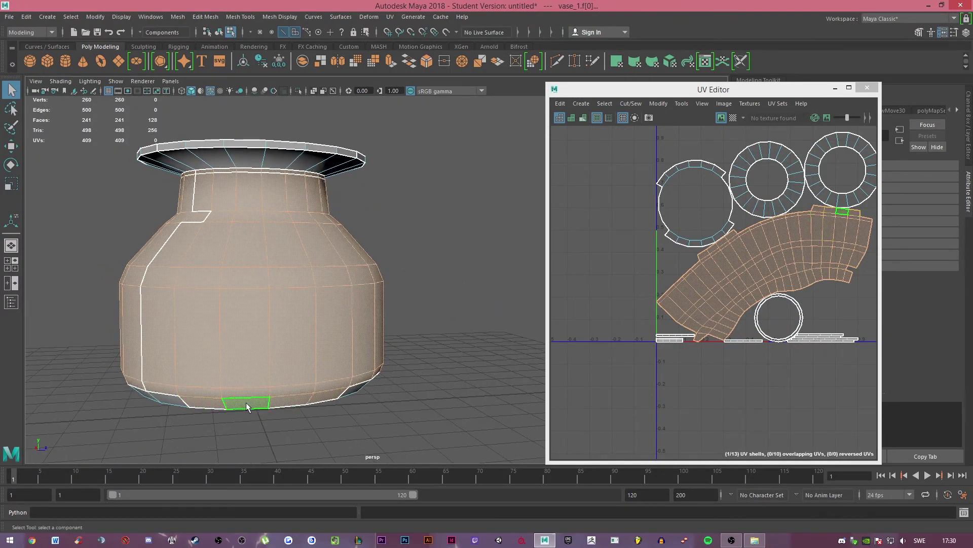
left_click_drag(247, 406, 457, 341, "alt")
Select the edge loop above the vase's bottom bevel and cut the UVs along it.
right_click(455, 245)
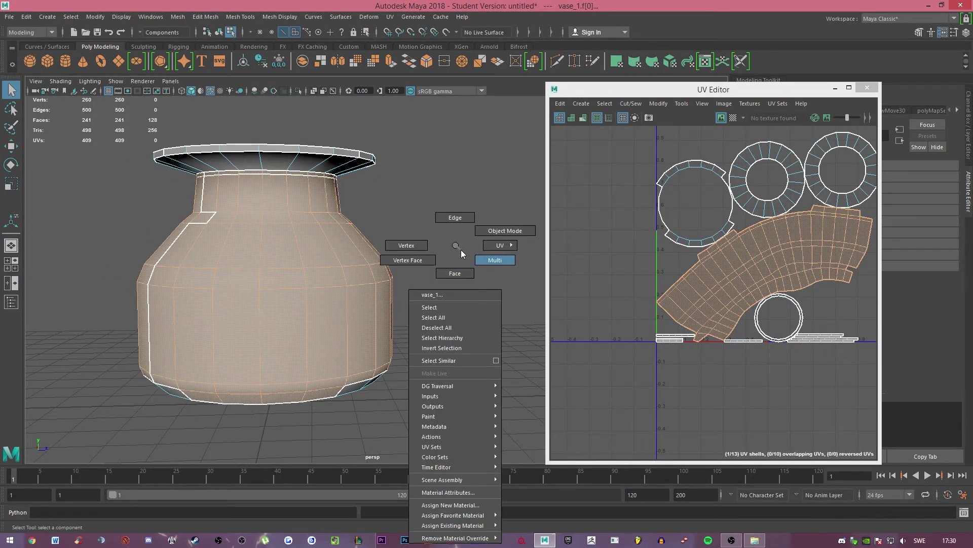
left_click(458, 226)
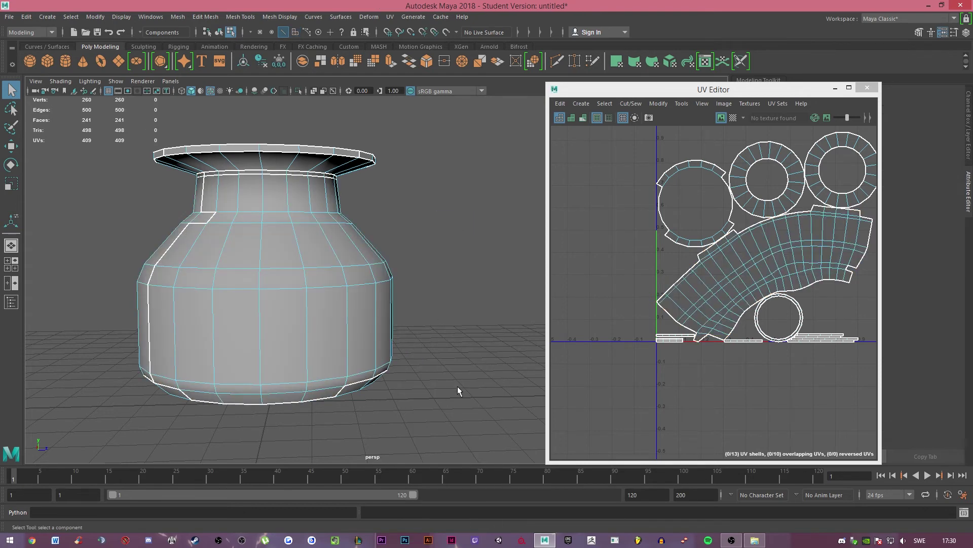
double_click(324, 390)
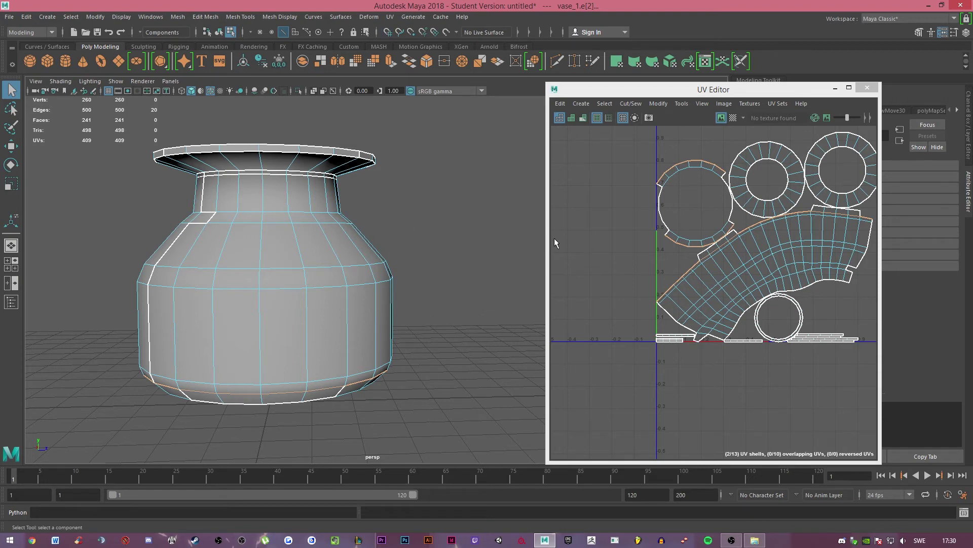
key("shift+x")
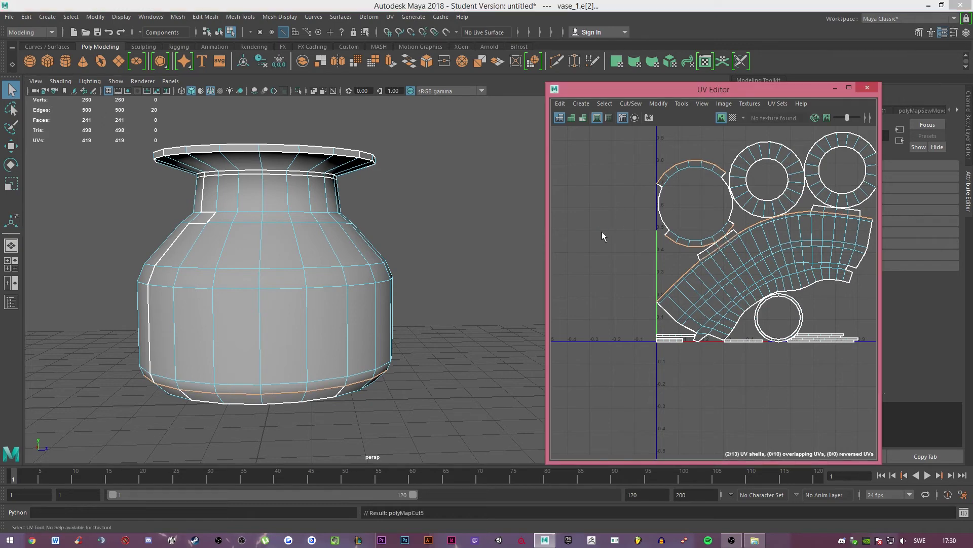
Select every UV shell after the base cut, unfold the layout and clear the selection.
middle_click_drag(607, 233, 557, 254, "alt")
right_click_drag(564, 257, 595, 240)
left_click_drag(555, 148, 864, 397)
right_click_drag(835, 303, 725, 269, "shift")
left_click(820, 304)
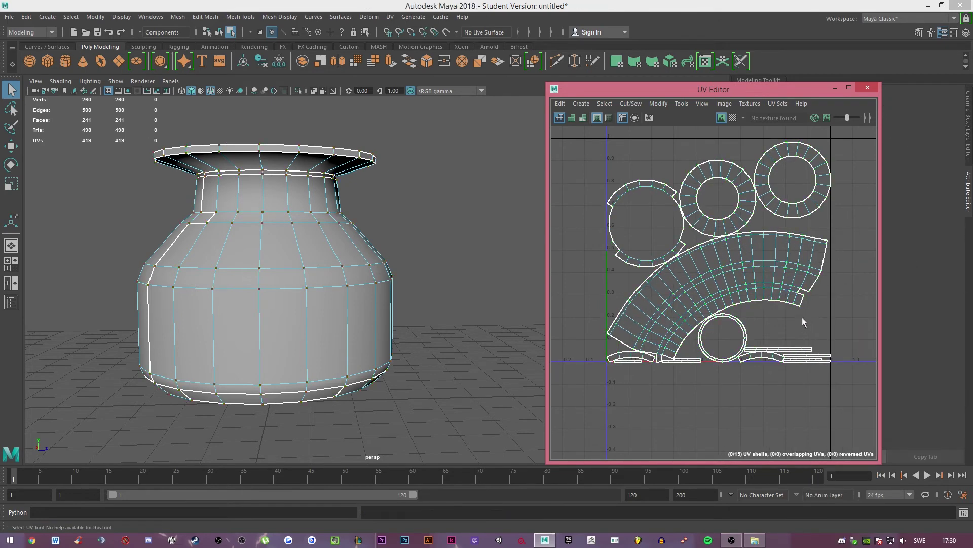
Select the unfolded body shell's faces and inspect its coverage and the separated bevel strip from below.
scroll(786, 309, "up", 5)
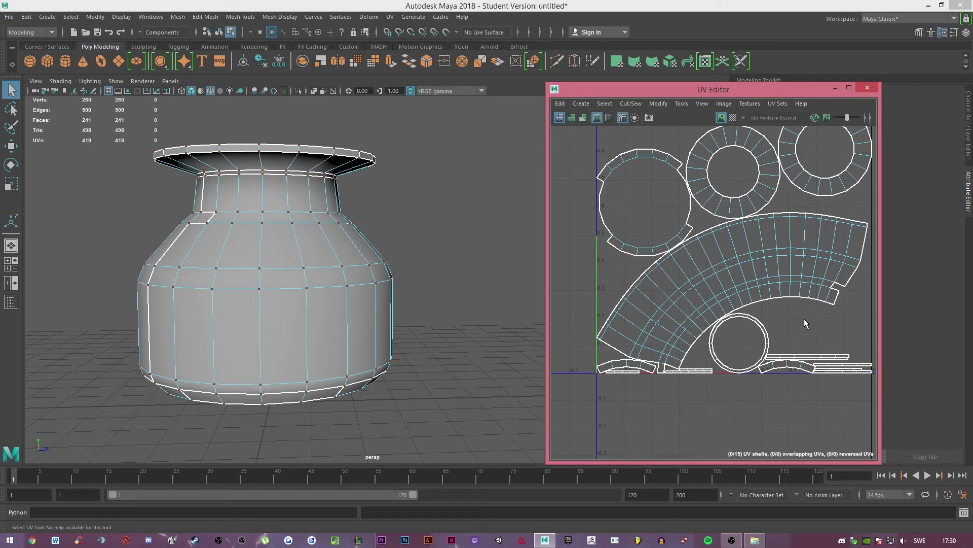
right_click_drag(806, 259, 774, 282)
double_click(772, 279)
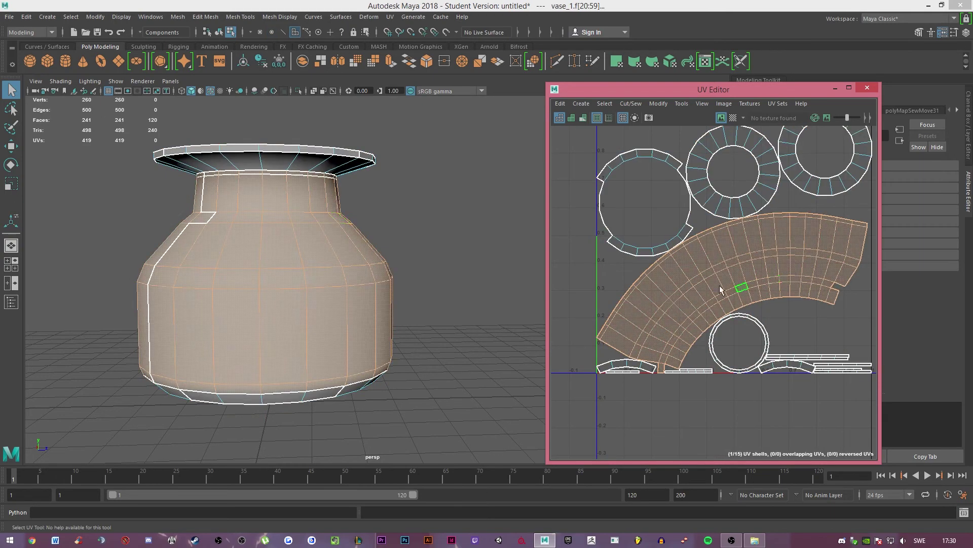
left_click_drag(446, 306, 294, 305, "alt")
middle_click_drag(456, 304, 284, 291, "alt")
left_click_drag(284, 292, 387, 326, "alt")
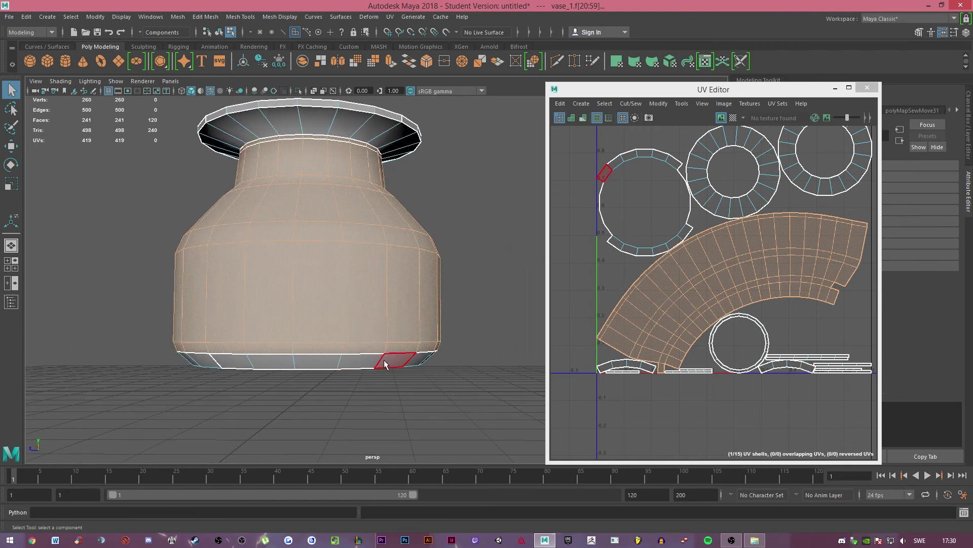
Move and sew the loose bottom bevel strips onto the base bevel's ring shell at their short end edges.
right_click_drag(424, 418, 424, 220)
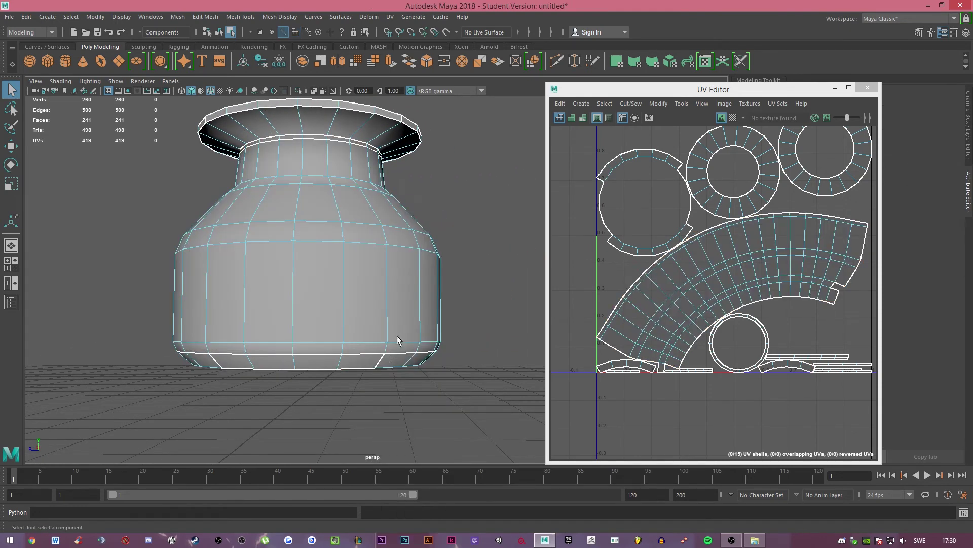
left_click(381, 365)
right_click_drag(733, 250, 722, 226)
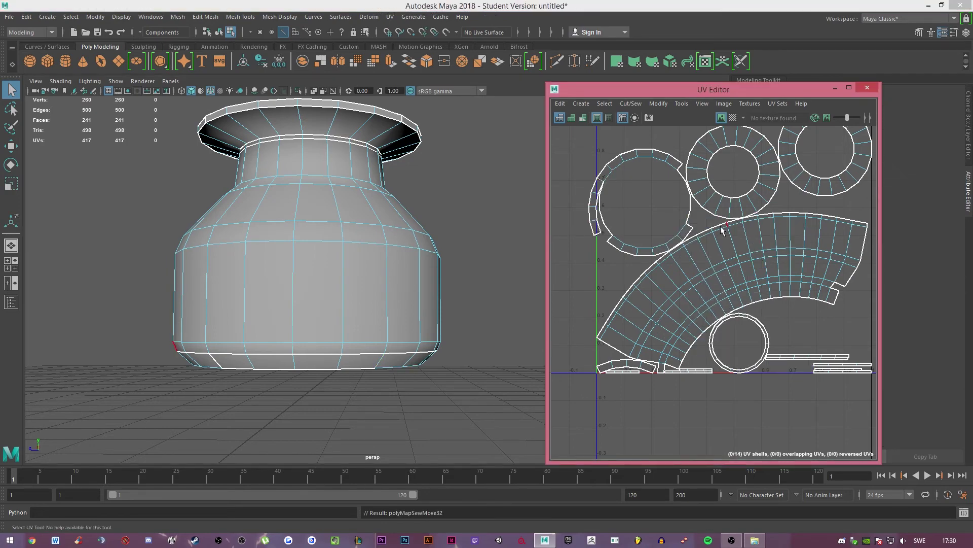
left_click_drag(449, 310, 456, 309, "alt")
middle_click_drag(456, 309, 451, 284, "alt")
left_click_drag(452, 285, 406, 279, "alt")
middle_click_drag(406, 279, 252, 259, "alt")
left_click_drag(446, 264, 363, 260, "alt")
left_click(353, 323)
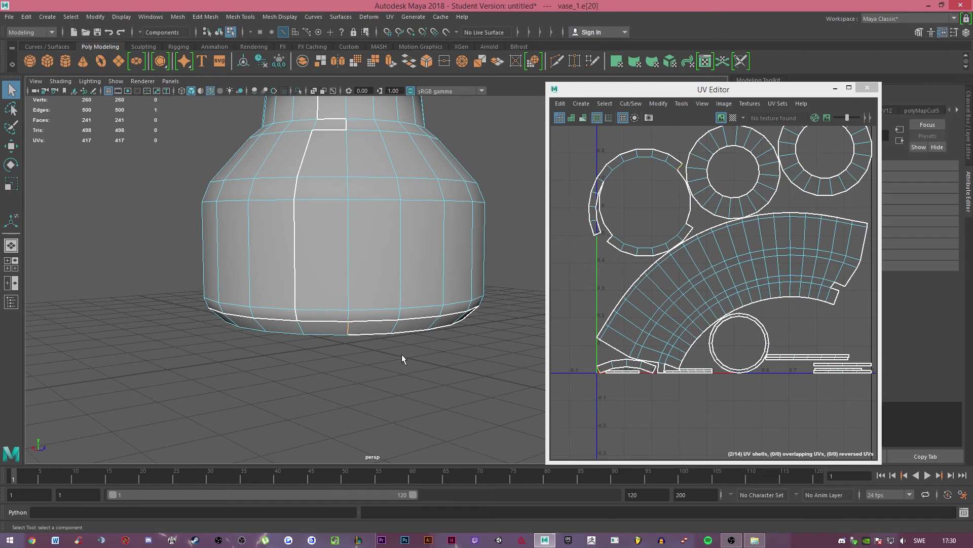
key("g")
left_click_drag(506, 316, 192, 294, "alt")
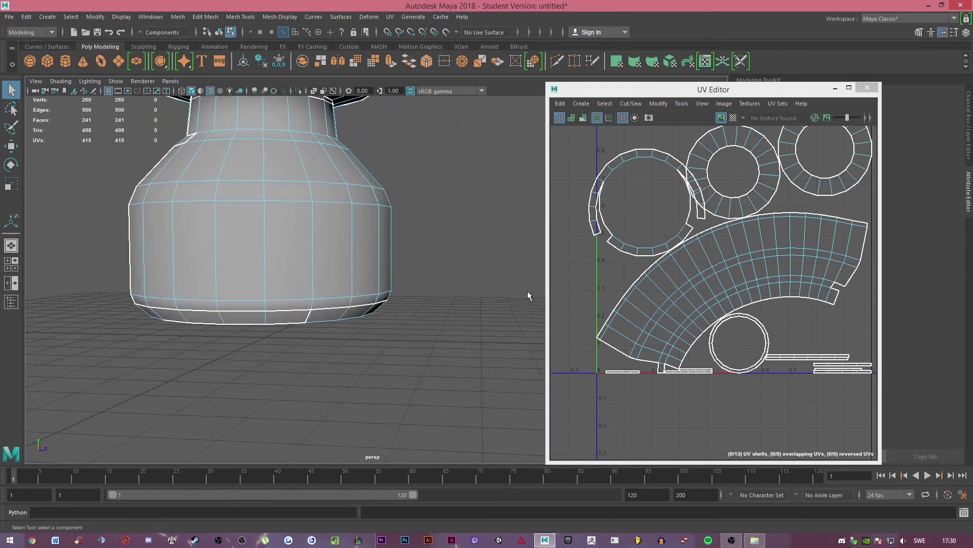
Select all UVs of the vase, unfold the layout with the attached bevel strips and clear the selection.
scroll(659, 283, "down", 3)
middle_click_drag(667, 277, 650, 293, "alt")
right_click_drag(700, 277, 744, 278)
left_click_drag(564, 167, 875, 425)
right_click_drag(788, 263, 678, 270, "shift")
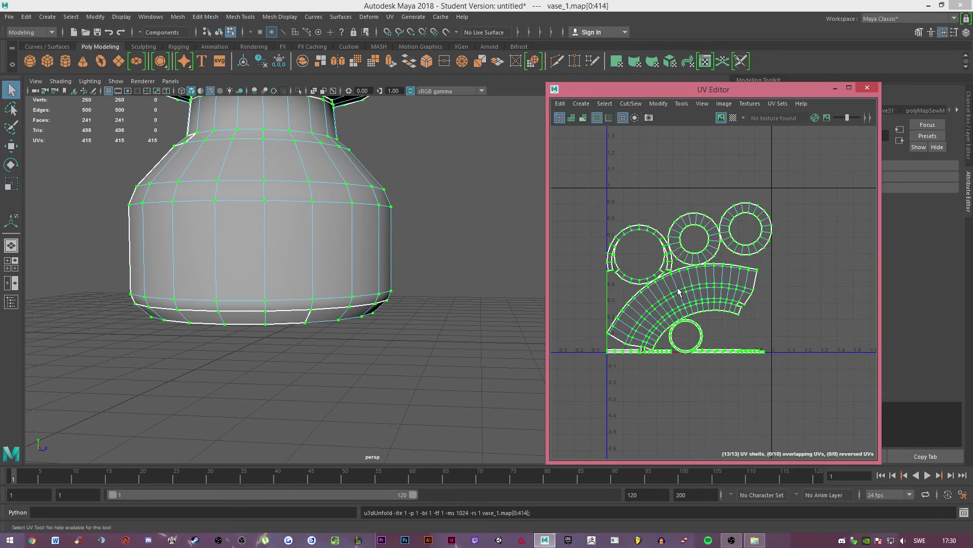
scroll(609, 299, "up", 4)
left_click(609, 294)
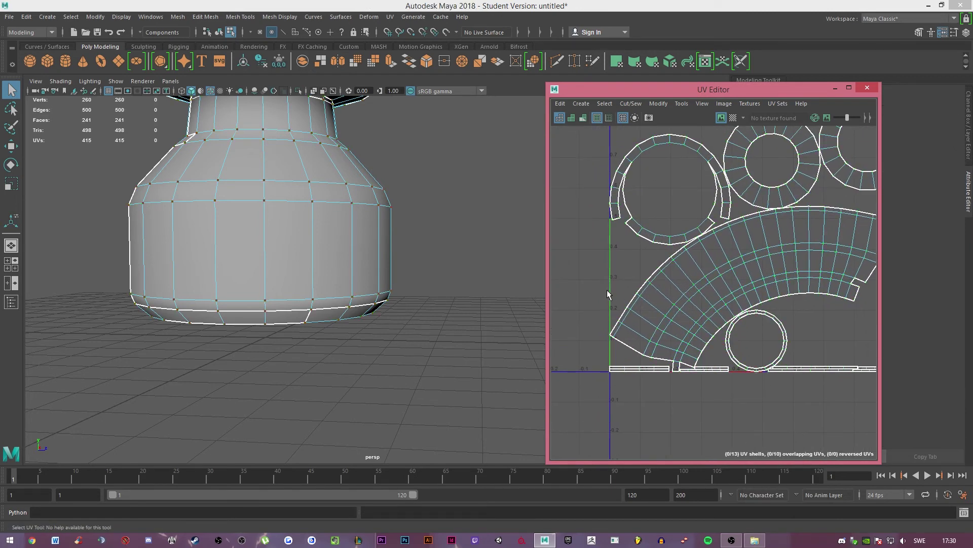
Sew the split inner edges one after another along the first attached bevel strip on the base ring shell.
right_click_drag(646, 189, 626, 175)
left_click(627, 169)
right_click_drag(664, 201, 670, 175, "shift")
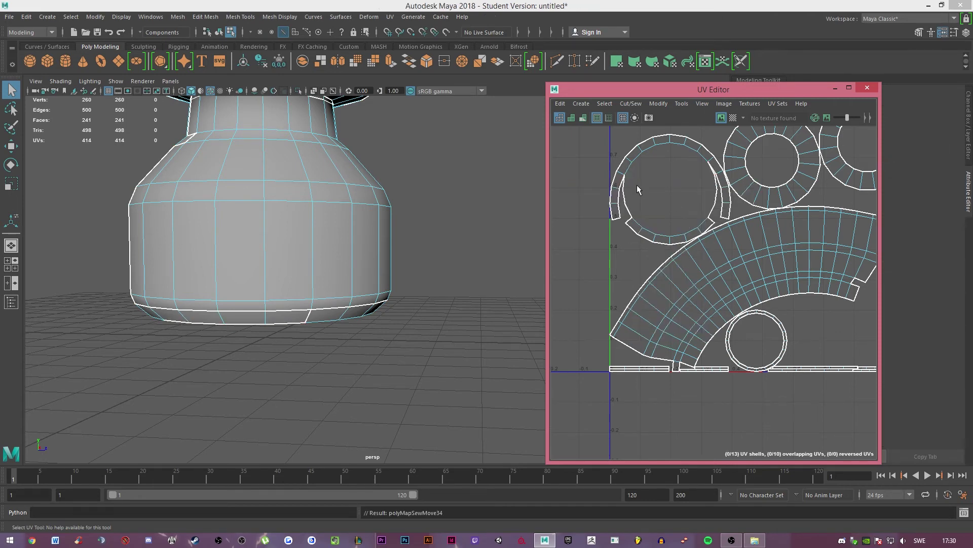
left_click(620, 184)
key("g")
left_click(622, 197)
key("g")
left_click(623, 211)
key("g")
Sew the split inner edges along the second bevel strip and its open end edge to close the base ring.
left_click(713, 167)
key("g")
left_click(717, 182)
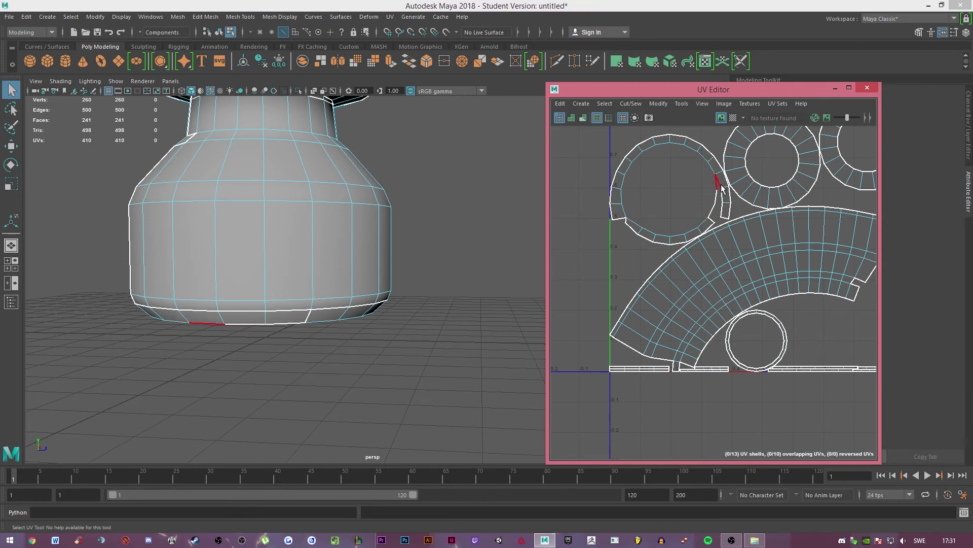
key("g")
left_click(717, 196)
key("g")
left_click(717, 209)
right_click_drag(717, 212, 676, 261, "shift")
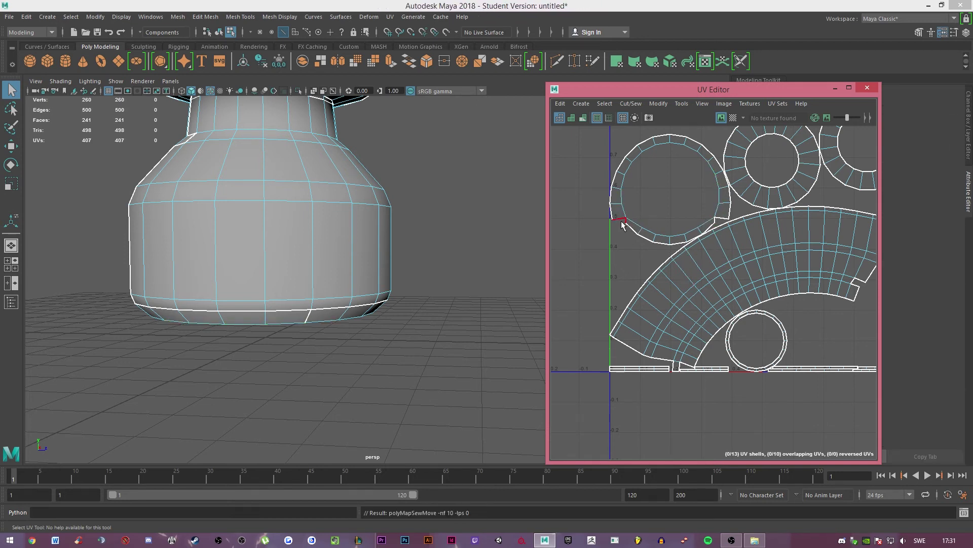
left_click(717, 220)
key("g")
Select every UV shell after closing the base ring, unfold the layout again and deselect everything.
middle_click_drag(712, 268, 608, 272, "alt")
scroll(704, 263, "down", 3)
right_click_drag(715, 258, 757, 261)
middle_click_drag(643, 247, 695, 281, "alt")
left_click_drag(580, 178, 791, 330)
right_click_drag(705, 239, 650, 247, "shift")
scroll(763, 312, "up", 5)
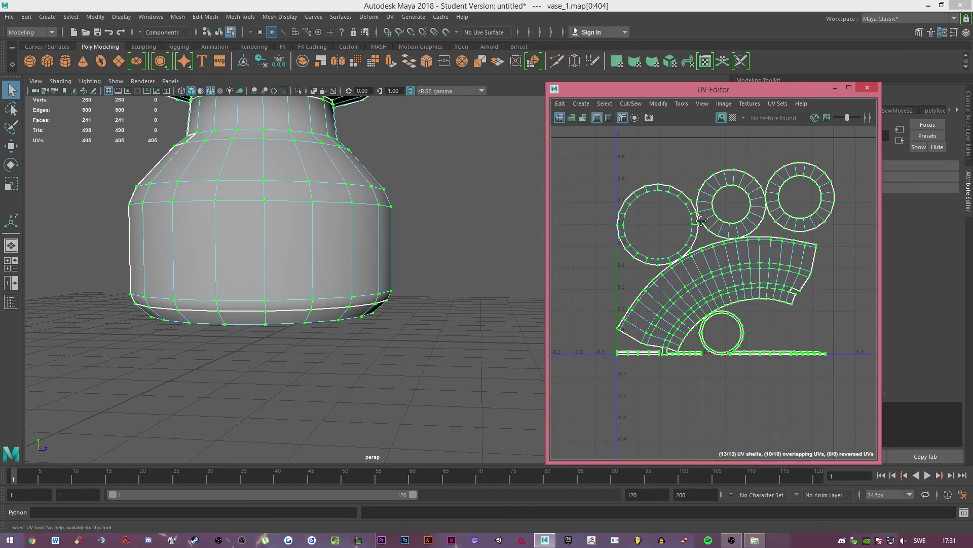
scroll(791, 303, "down", 1)
left_click(809, 299)
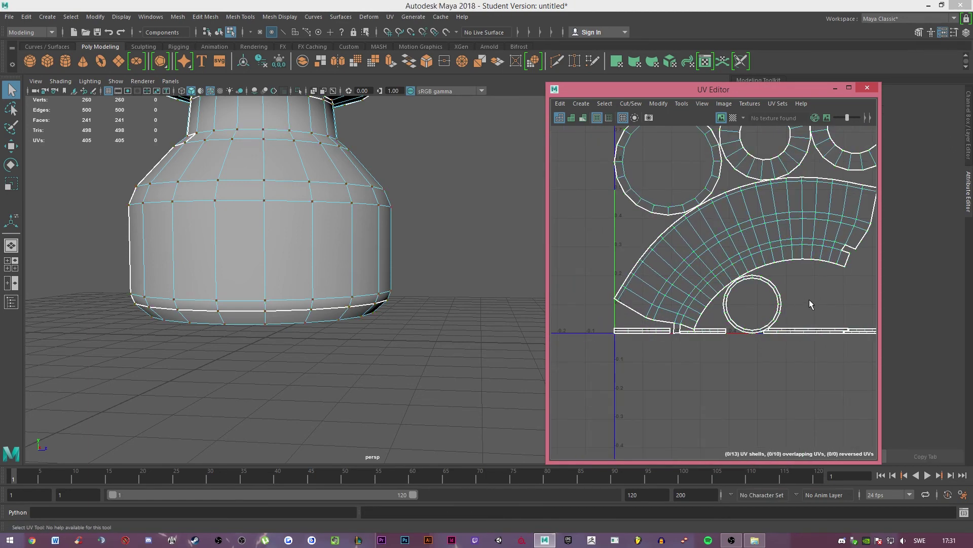
Select the UVs of a thin strip shell and frame the matching part of the vase's outer rim.
right_click_drag(635, 343, 650, 331)
key("f")
left_click_drag(402, 220, 387, 235, "alt")
scroll(405, 242, "down", 2)
middle_click_drag(416, 247, 380, 243, "alt")
left_click_drag(377, 231, 362, 247, "alt")
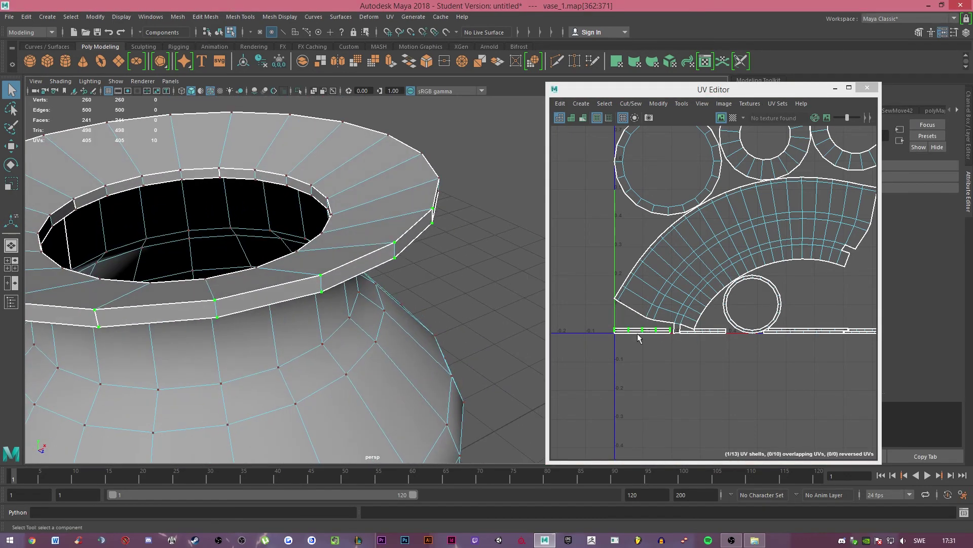
Move and sew the short end edge of the selected outer rim strip to its neighbouring strip.
scroll(640, 361, "up", 3)
middle_click_drag(638, 361, 689, 338, "alt")
scroll(690, 339, "up", 3)
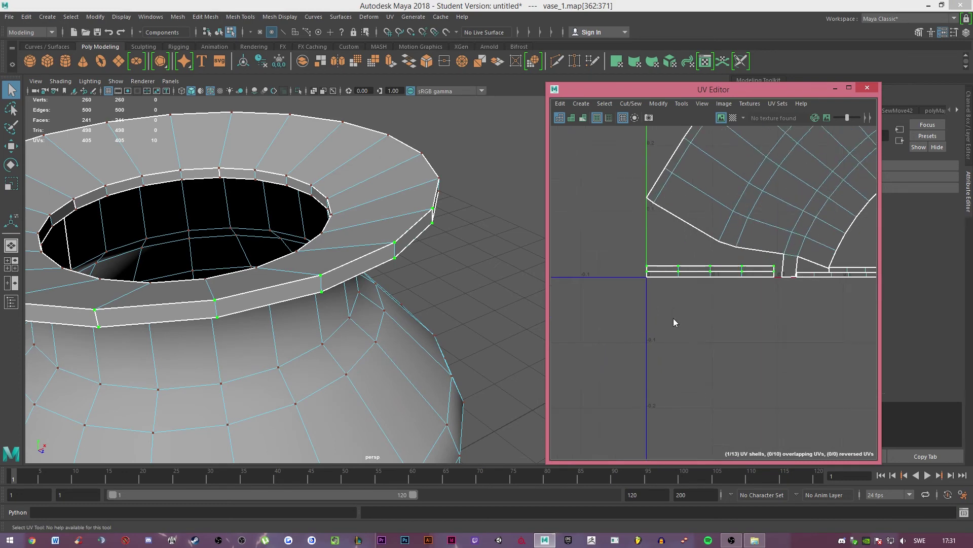
left_click(643, 275)
left_click(645, 274)
scroll(645, 276, "down", 1)
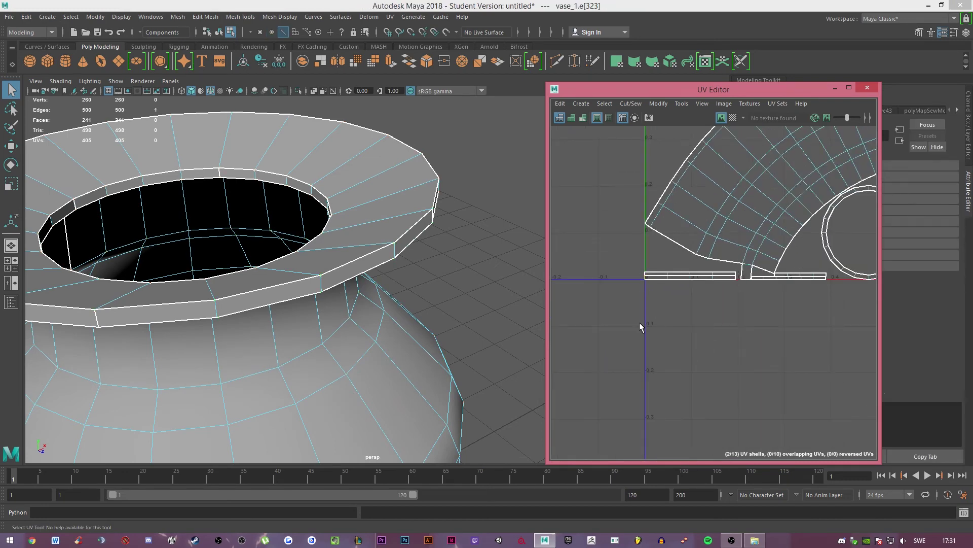
right_click_drag(640, 323, 641, 281, "shift")
left_click(628, 313)
Sew the next outer rim strip piece to the rim band at its short end edge.
scroll(627, 311, "down", 2)
middle_click_drag(742, 314, 691, 324, "alt")
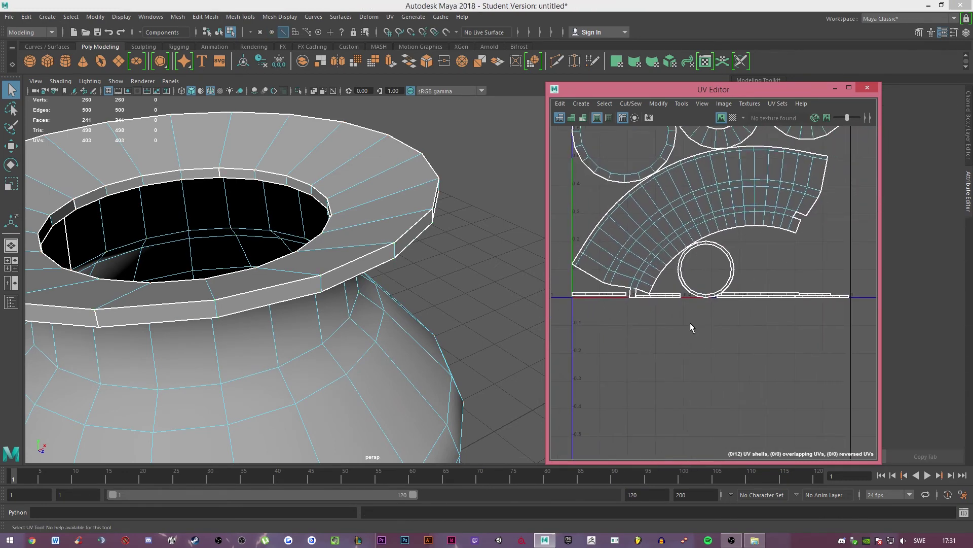
scroll(789, 304, "up", 4)
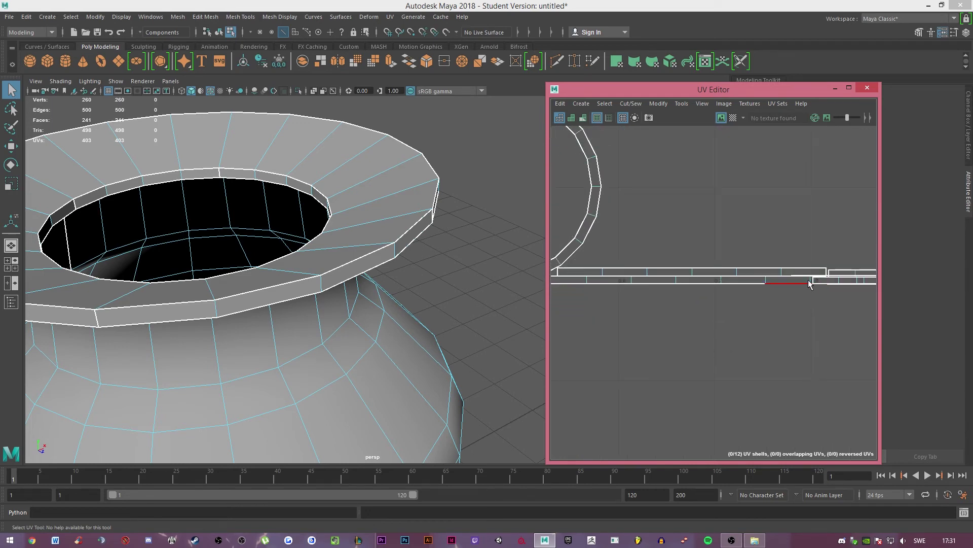
left_click(826, 270)
scroll(751, 309, "down", 3)
middle_click_drag(665, 315, 784, 304, "alt")
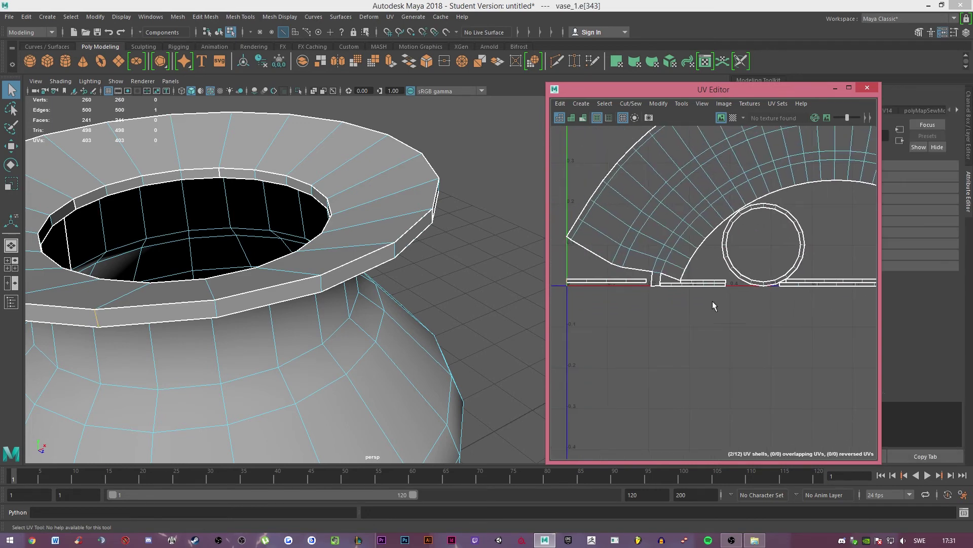
middle_click_drag(603, 348, 713, 336, "alt")
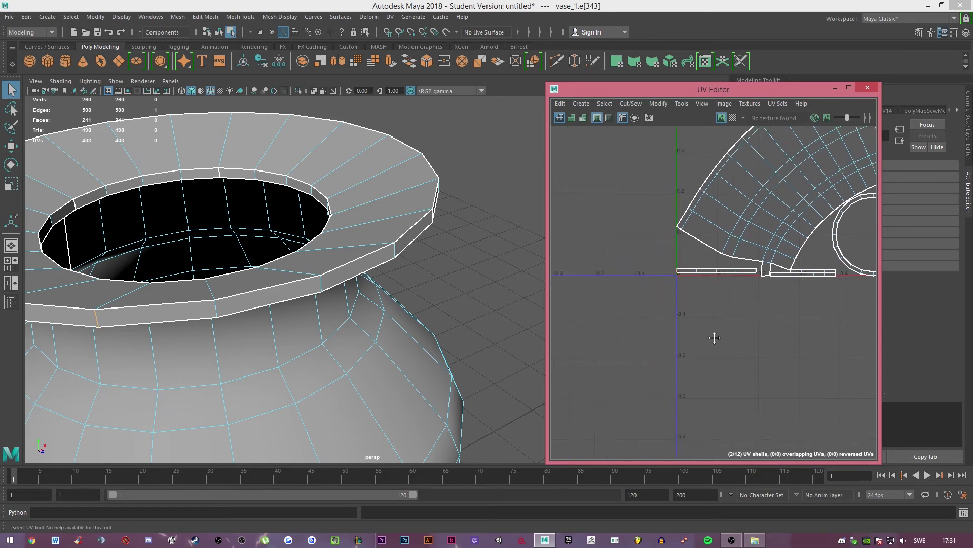
scroll(710, 338, "up", 3)
left_click(692, 294)
left_click(655, 204)
key("g")
key("f")
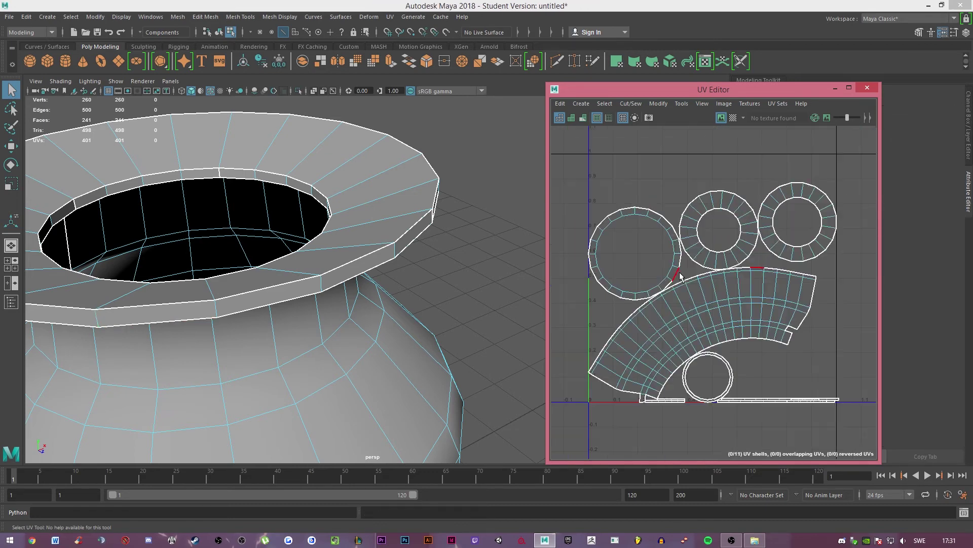
Sew the remaining outer rim segment so the rim's side band forms one long strip.
middle_click_drag(795, 363, 791, 307, "alt")
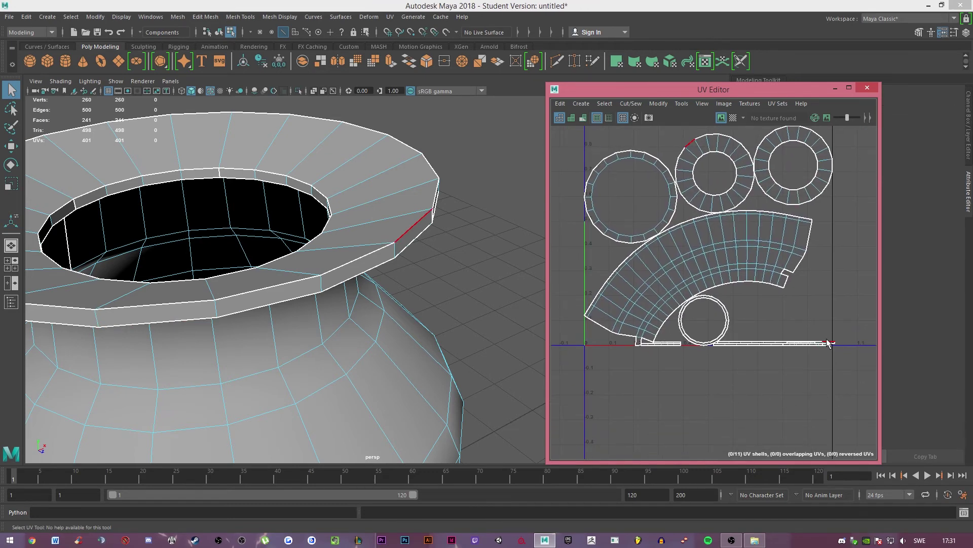
left_click(829, 344)
middle_click_drag(847, 370, 724, 334, "alt")
scroll(724, 335, "up", 6)
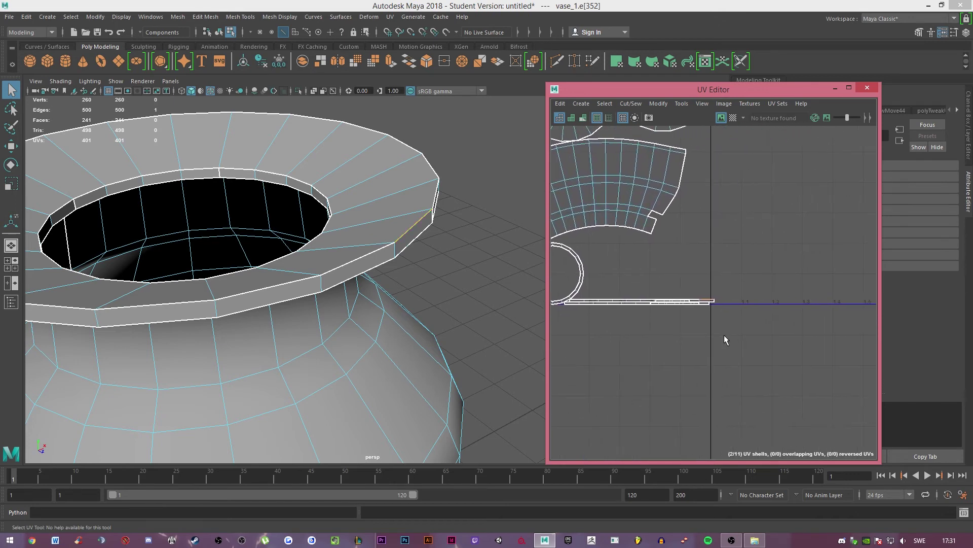
middle_click_drag(710, 284, 696, 242, "alt")
key("g")
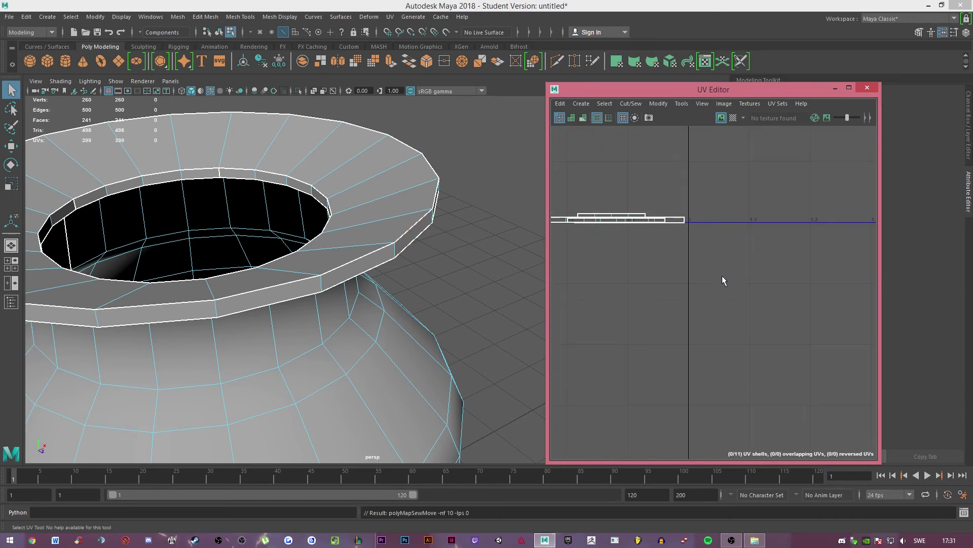
Select the whole outer rim strip shell and move it down, clear of the other shells.
right_click_drag(867, 274, 788, 291, "alt")
middle_click_drag(708, 298, 816, 305, "alt")
right_click_drag(808, 305, 850, 303)
double_click(843, 264)
key("w")
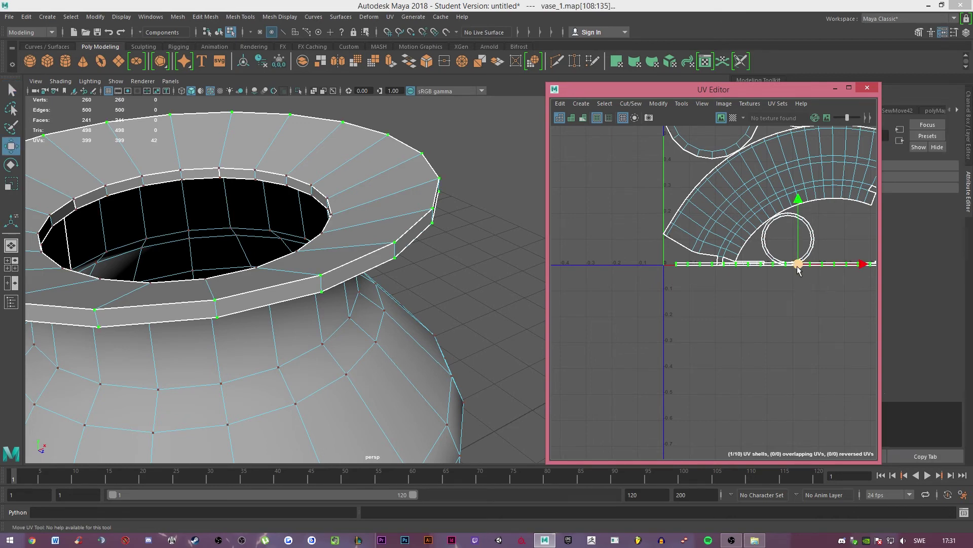
left_click_drag(798, 265, 791, 296)
key("r")
scroll(756, 323, "down", 4)
middle_click_drag(795, 354, 653, 387, "alt")
scroll(756, 363, "up", 5)
scroll(757, 363, "down", 1)
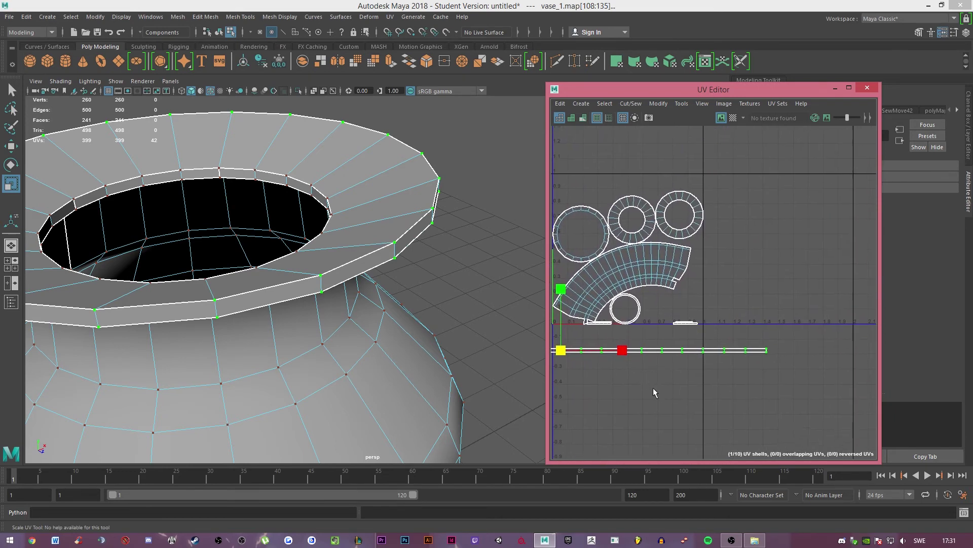
Sew the thin strip pieces of the inner lip together end to end into one strip shell.
scroll(662, 396, "up", 6)
middle_click_drag(816, 166, 777, 272, "alt")
right_click_drag(777, 272, 785, 202)
left_click(730, 246)
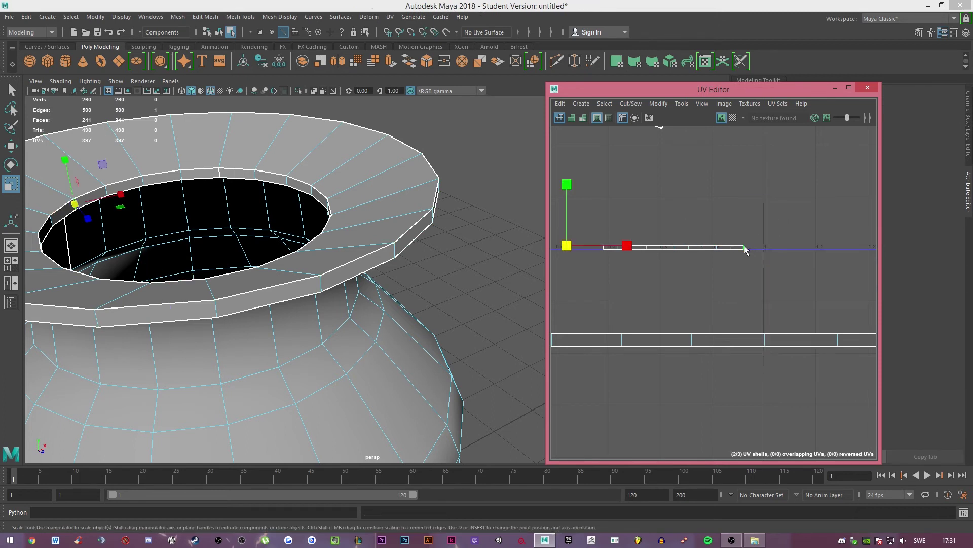
key("q")
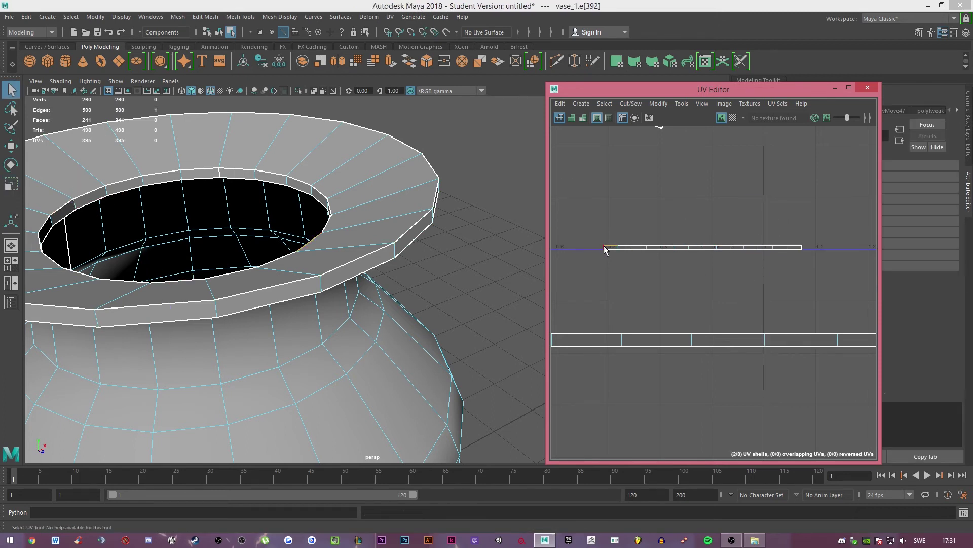
left_click(603, 246)
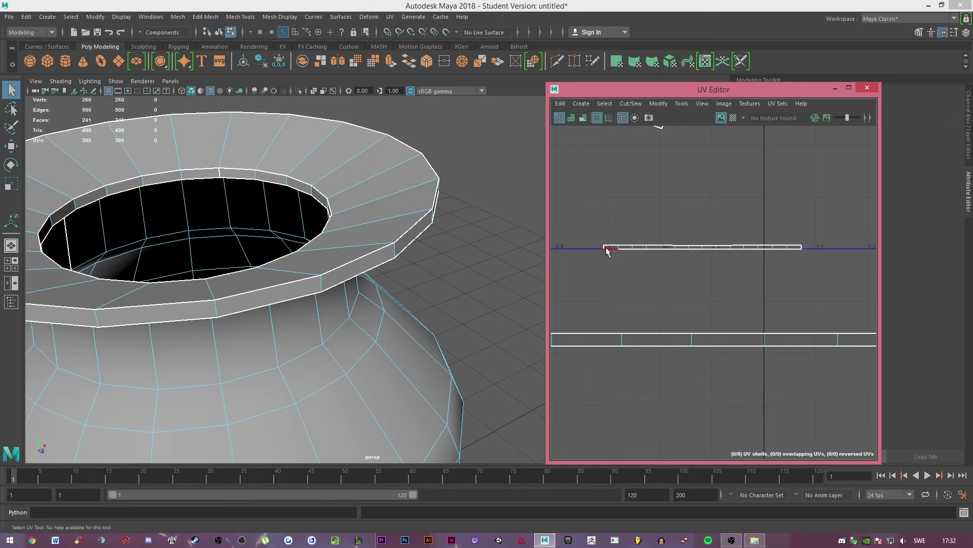
left_click(604, 248)
key("g")
left_click(663, 296)
Select all UV shells including both rim strips, unfold them together and clear the selection.
scroll(654, 293, "down", 2)
middle_click_drag(653, 292, 763, 293, "alt")
scroll(760, 278, "down", 4)
scroll(767, 290, "down", 5)
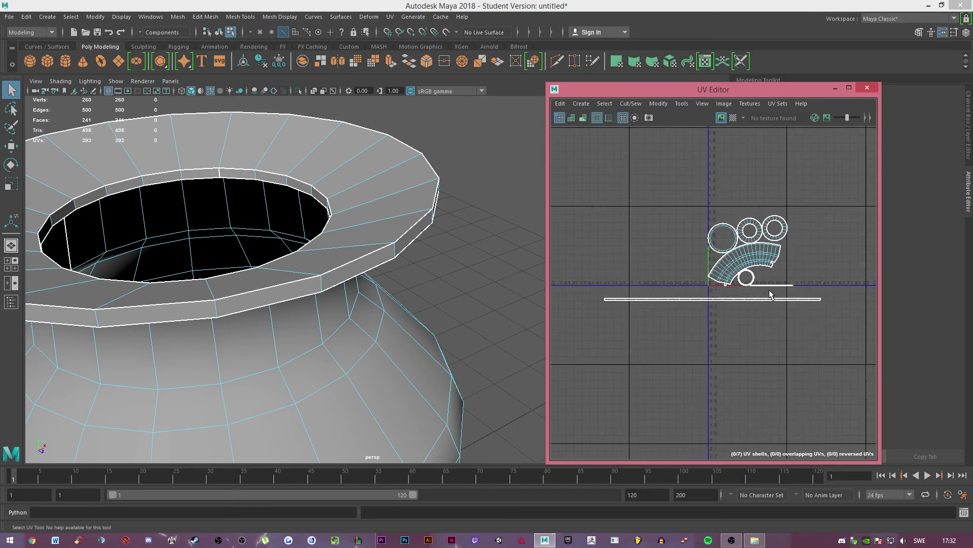
scroll(769, 290, "up", 1)
right_click_drag(804, 294, 848, 294)
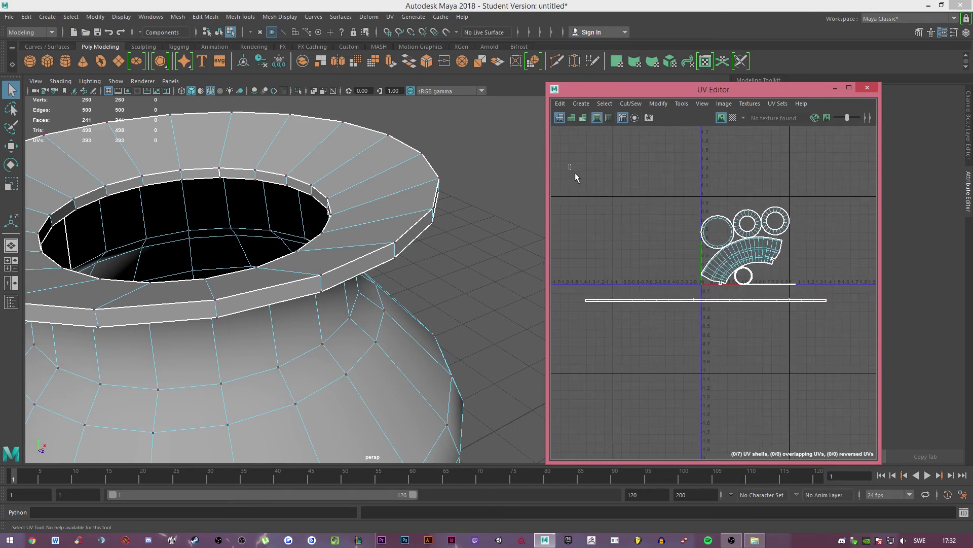
left_click_drag(575, 173, 876, 412)
right_click_drag(763, 234, 654, 233, "shift")
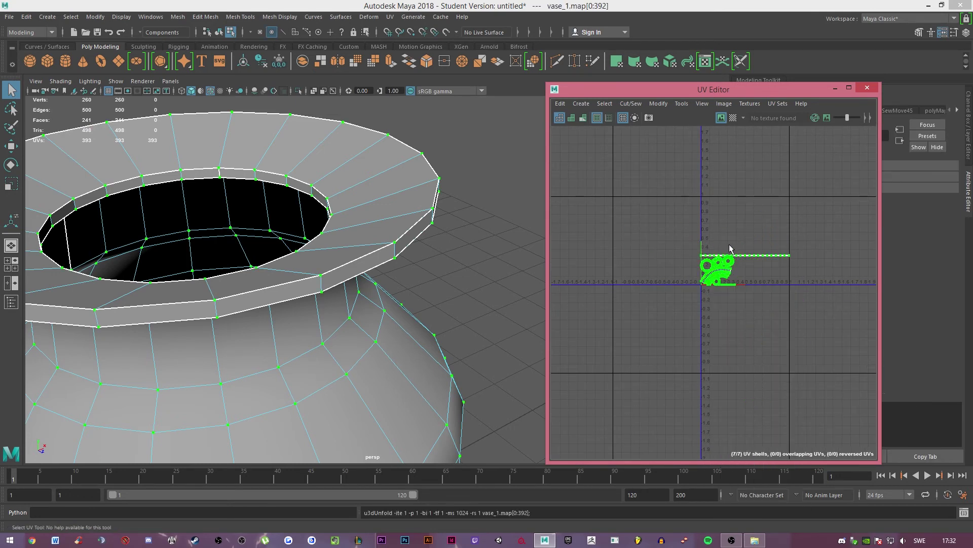
scroll(817, 302, "up", 4)
left_click(641, 299)
Select the long outer rim strip shell and scale it down to less than half the UV tile's width.
middle_click_drag(641, 300, 832, 303, "alt")
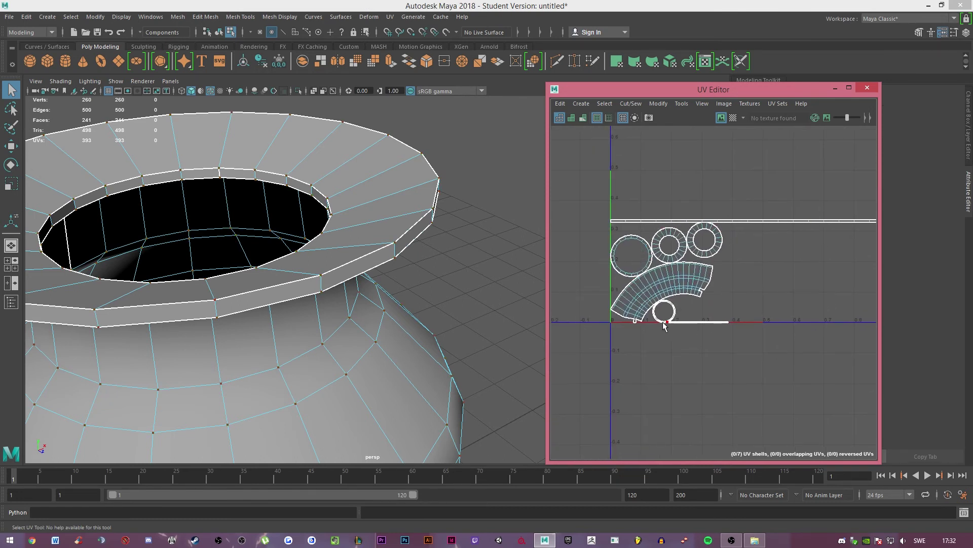
scroll(810, 278, "down", 3)
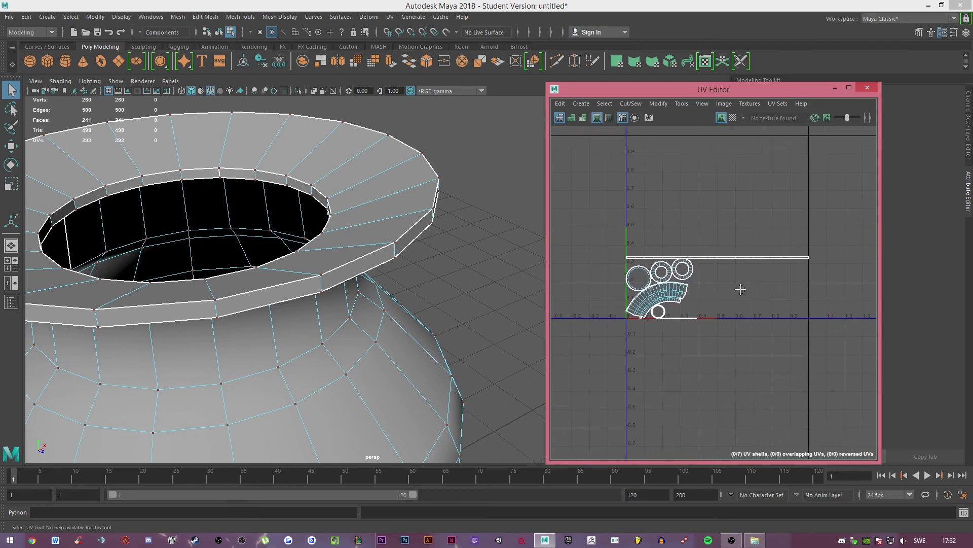
double_click(706, 264)
key("r")
middle_click_drag(696, 275, 654, 278)
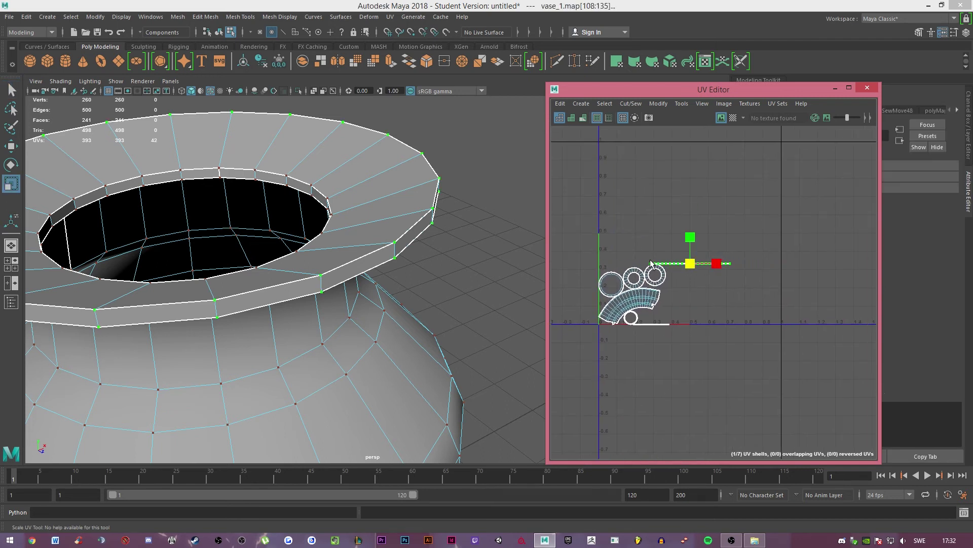
Select all the UVs with the shortened rim strip and unfold the layout once more.
key("w")
right_click(756, 226)
left_click_drag(580, 207, 811, 366)
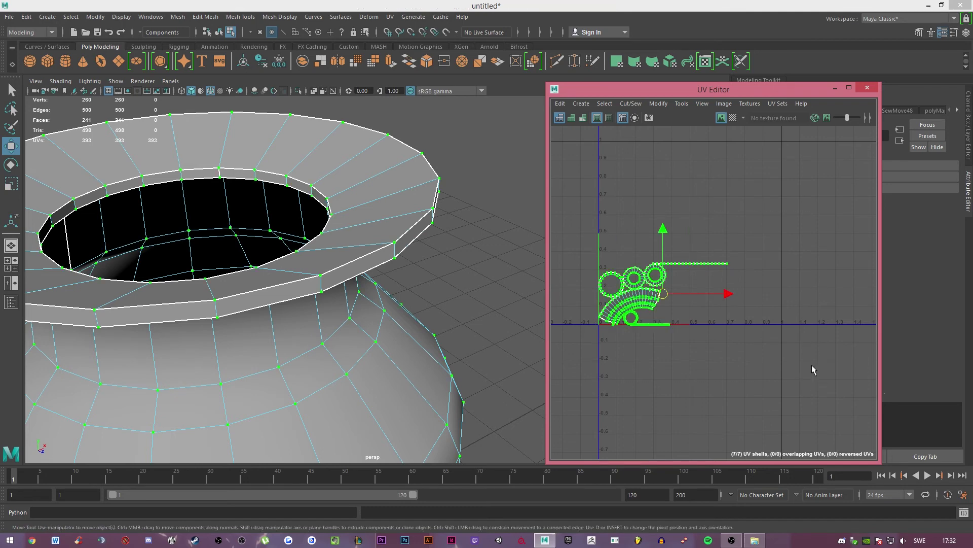
right_click_drag(786, 263, 660, 272, "shift")
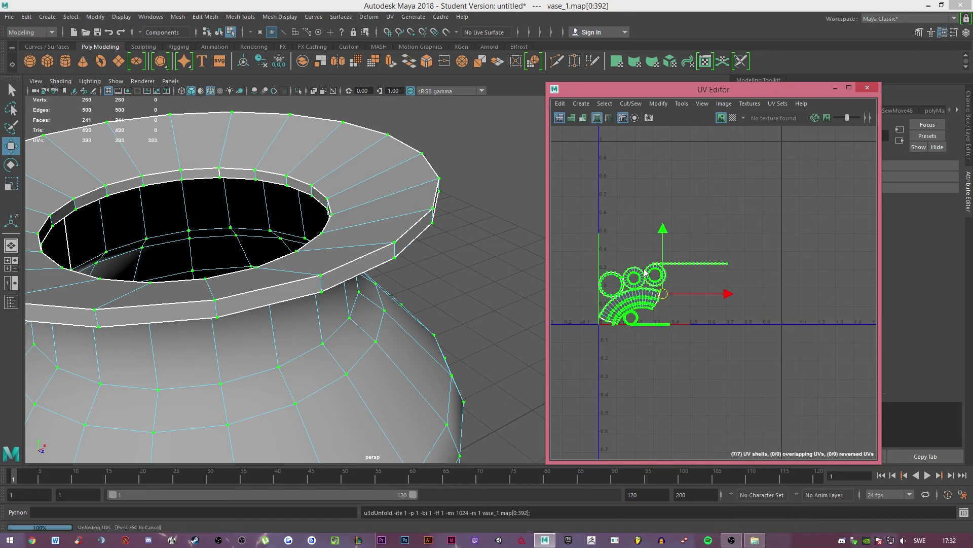
Clear the UV selection, pick the tab edge and notch edge at the curved body shell's two ends, and move and sew them.
left_click(770, 357)
scroll(777, 372, "up", 2)
middle_click_drag(777, 372, 831, 386, "alt")
scroll(813, 388, "up", 2)
scroll(814, 386, "up", 2)
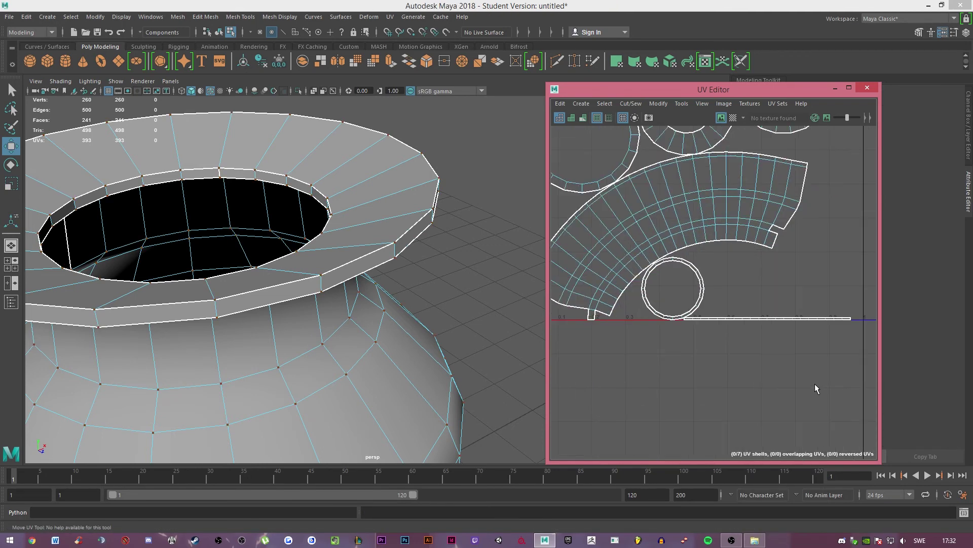
scroll(833, 334, "up", 2)
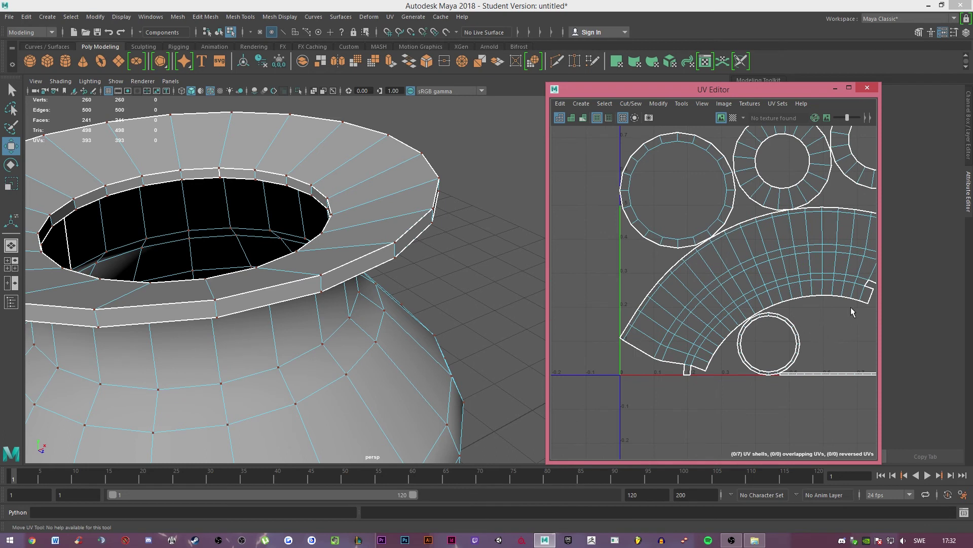
middle_click_drag(850, 307, 829, 298, "alt")
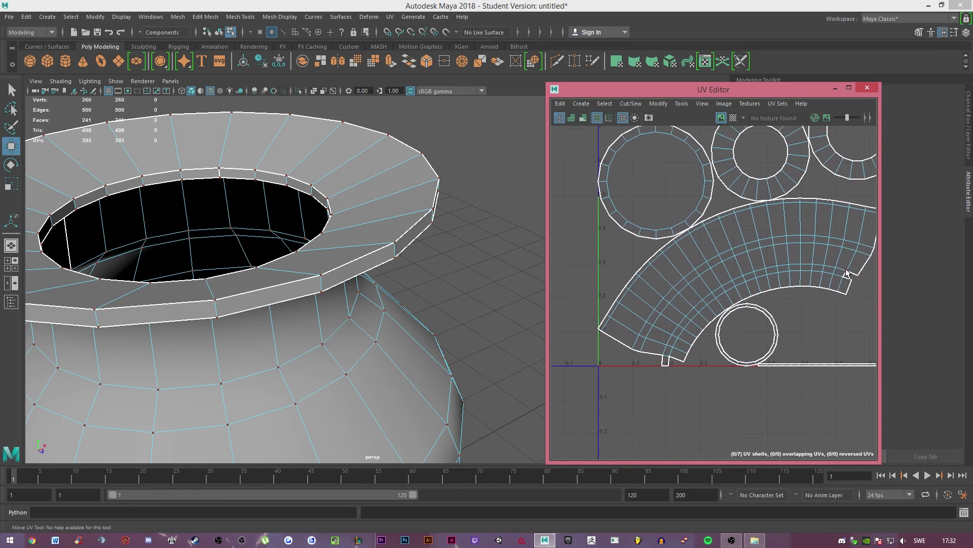
right_click_drag(801, 320, 803, 287)
left_click(665, 357)
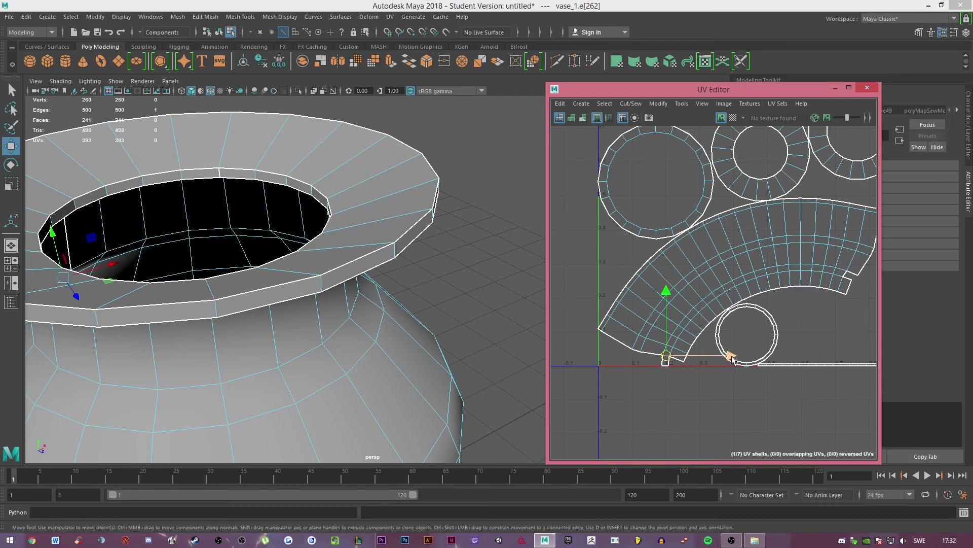
key("q")
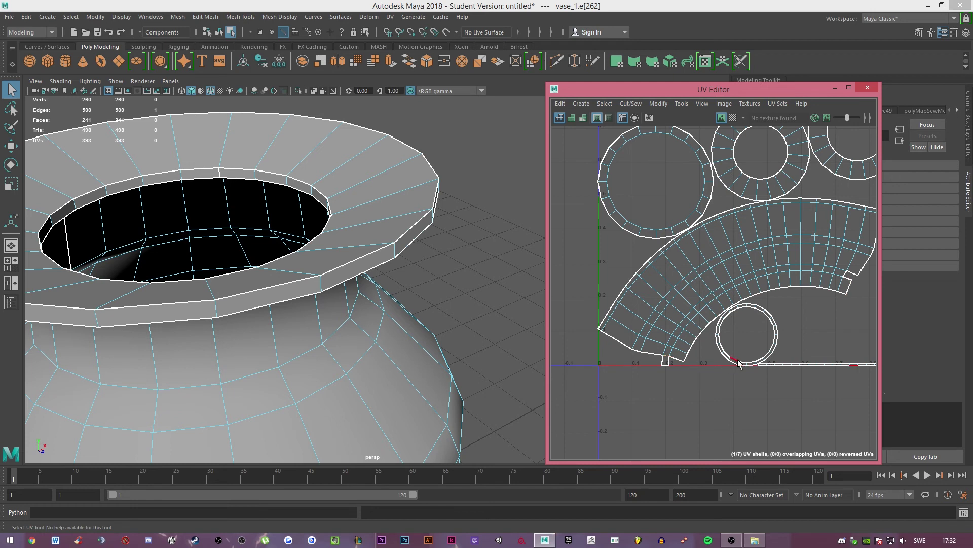
right_click_drag(838, 332, 847, 287, "shift")
left_click(848, 282, "shift")
right_click_drag(826, 343, 824, 304, "shift")
scroll(829, 335, "down", 1)
middle_click_drag(828, 335, 781, 353, "alt")
scroll(812, 362, "down", 2)
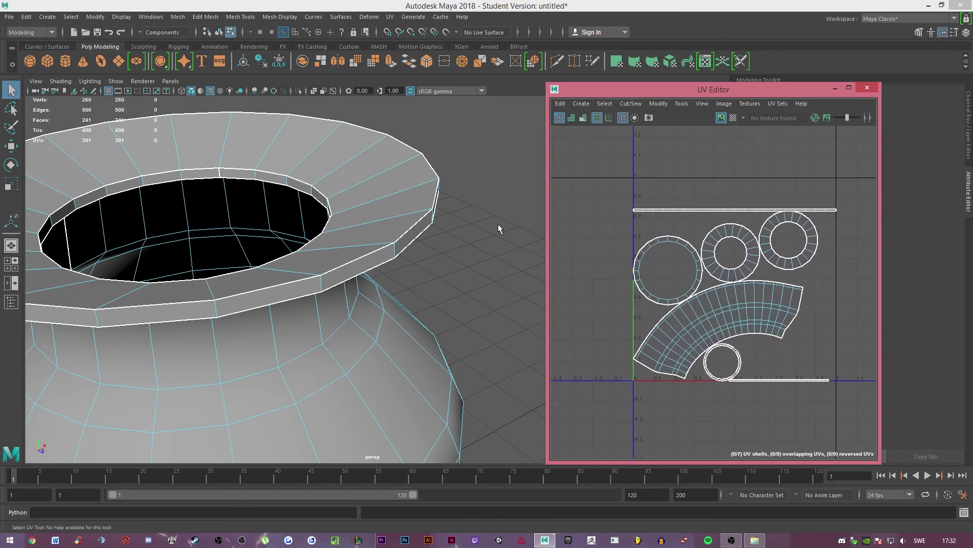
Pick edges on the upper rim and base ring shells to locate them on the vase model.
middle_click_drag(724, 264, 713, 255, "alt")
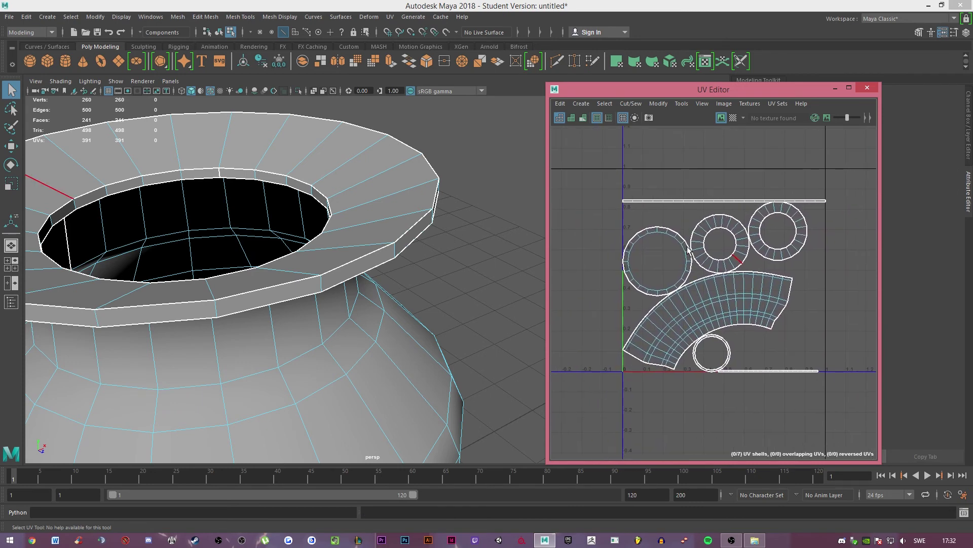
left_click_drag(470, 269, 405, 269, "alt")
left_click(710, 242)
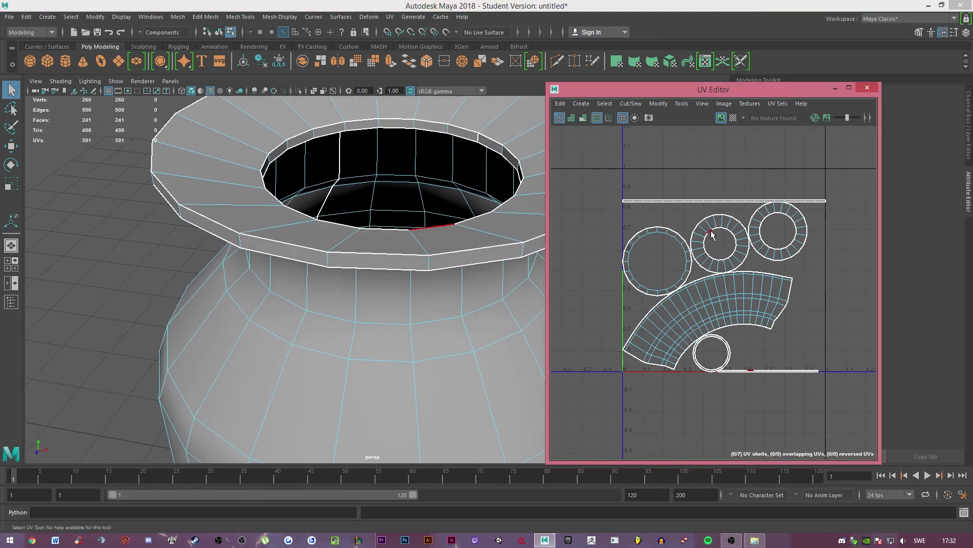
left_click(656, 233)
right_click_drag(504, 247, 424, 285, "alt")
mouse_move(424, 285)
left_mouse_down("alt")
mouse_move(417, 263)
mouse_move(425, 283)
left_mouse_up("alt")
Switch to face selection and select the whole curved body shell to check which part of the vase it covers.
right_click_drag(451, 245, 452, 274)
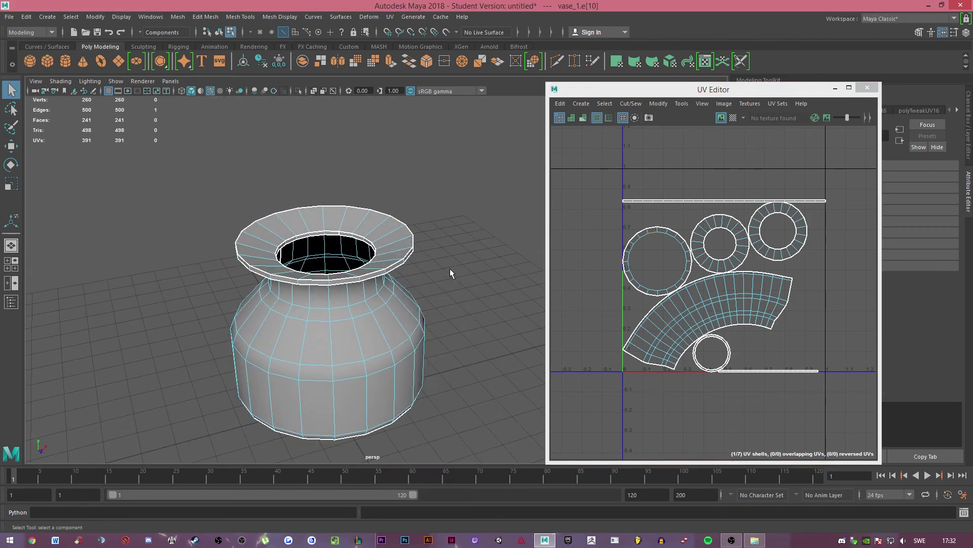
left_click_drag(451, 274, 431, 260, "alt")
left_click(455, 293)
left_click_drag(455, 293, 470, 278, "alt")
scroll(470, 279, "up", 4)
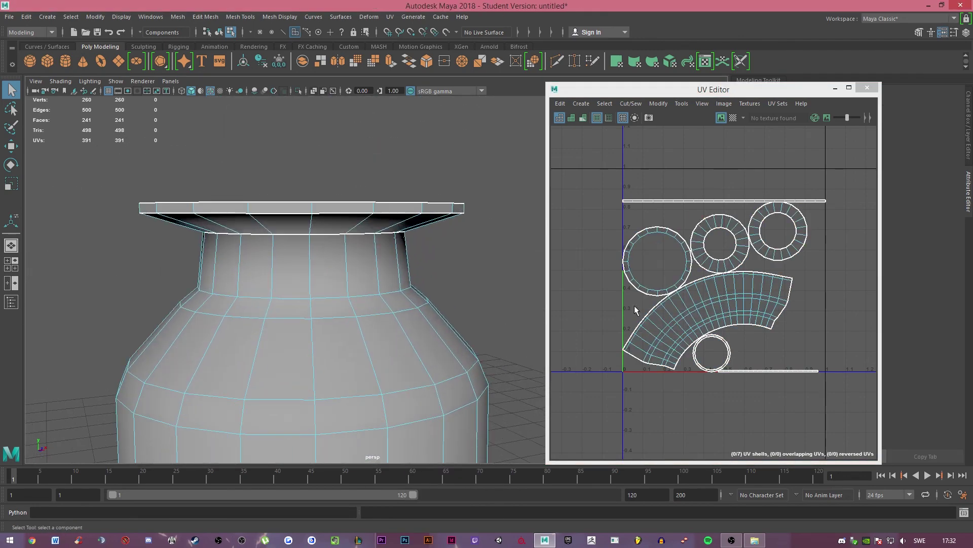
double_click(735, 304)
left_click_drag(543, 297, 531, 300, "alt")
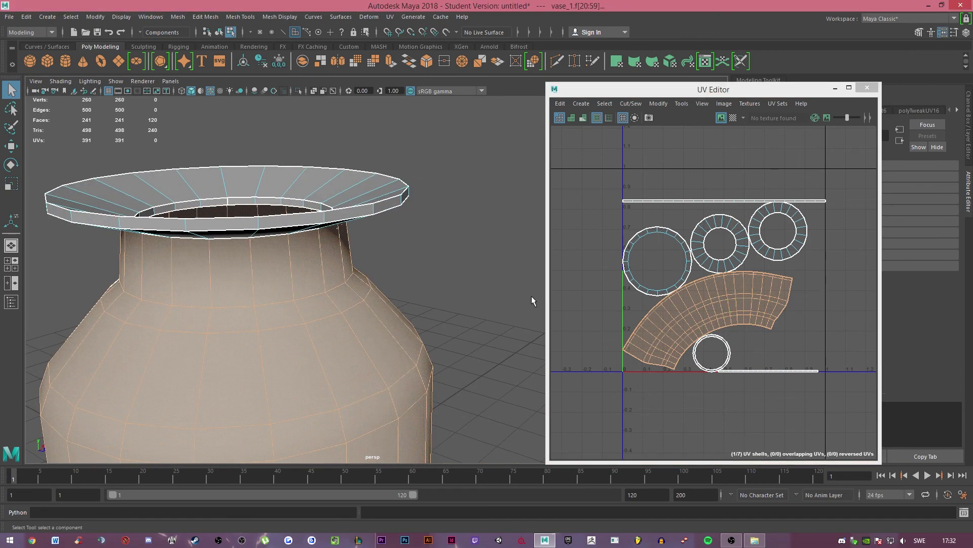
Select the base, upper rim and rim underside ring shells in turn and inspect the matching faces on the vase.
double_click(665, 250)
scroll(446, 320, "down", 4)
left_click_drag(446, 324, 423, 324, "alt")
double_click(720, 224)
left_click_drag(451, 217, 441, 262, "alt")
left_click(775, 212)
left_click(774, 212)
left_click_drag(486, 203, 428, 168, "alt")
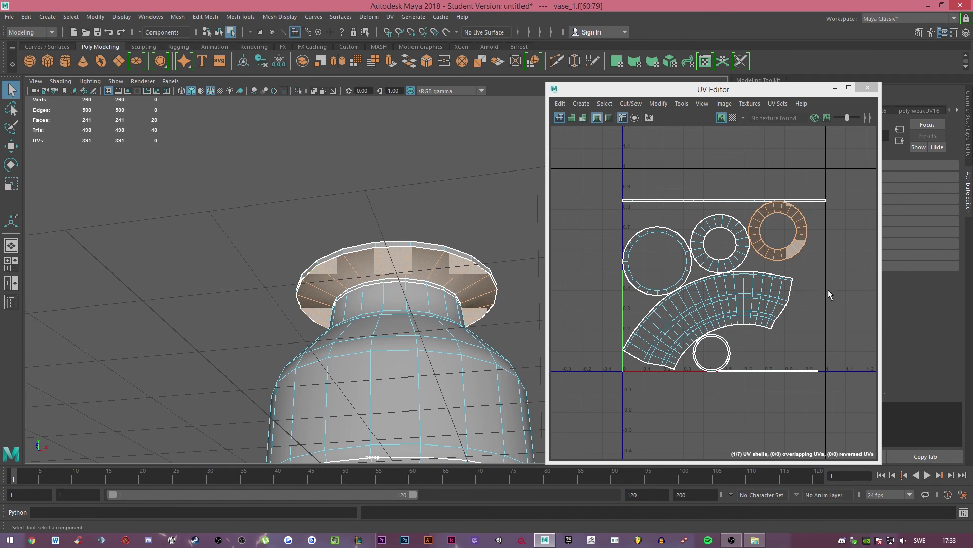
Clear the rim faces, pick a face on the thin inner lip strip, and return the vase to object mode.
left_click(772, 393)
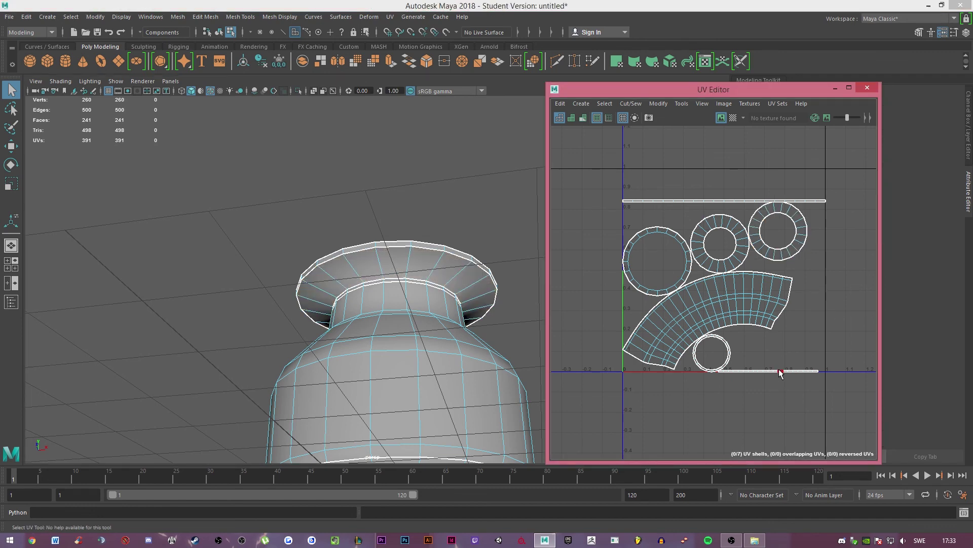
left_click(780, 371)
left_click_drag(456, 213, 473, 167, "alt")
right_click_drag(473, 167, 488, 163)
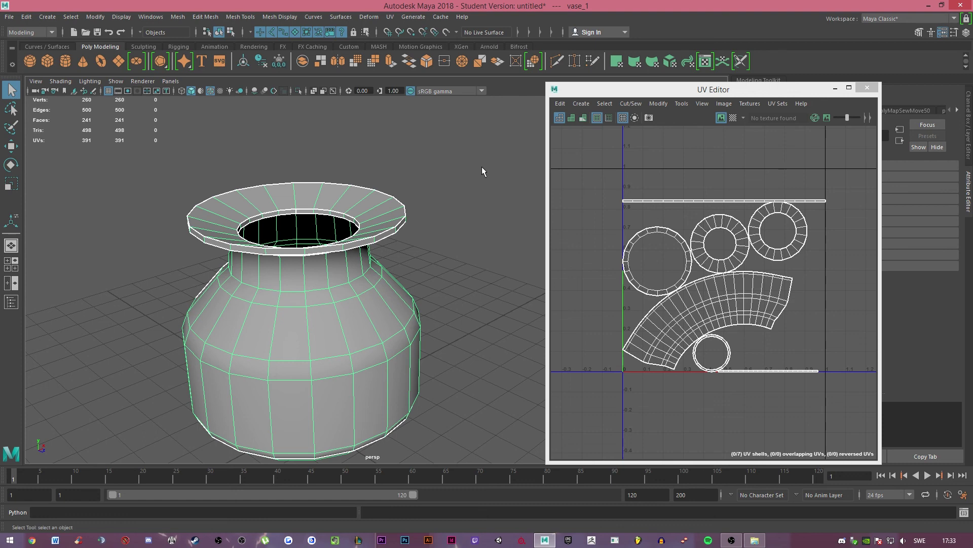
left_click_drag(342, 239, 447, 207, "alt")
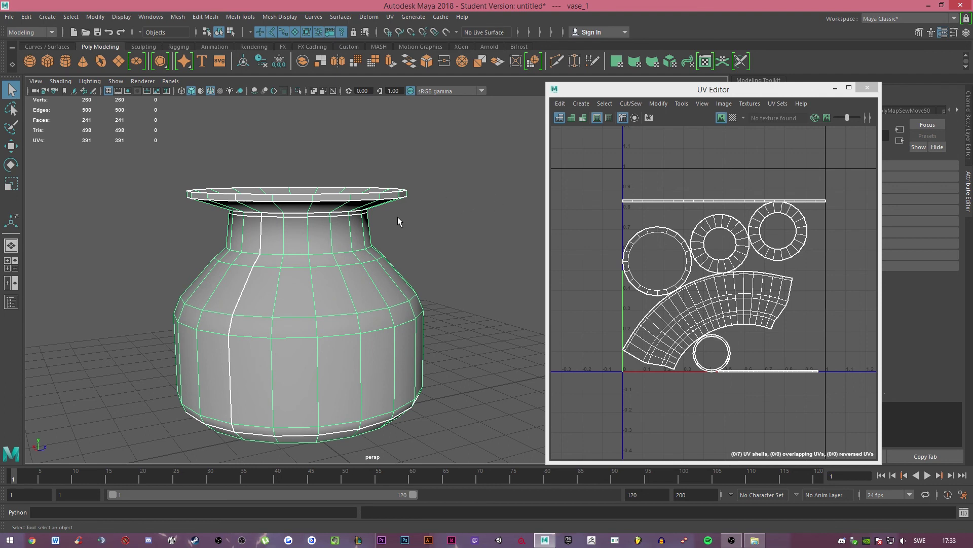
left_click(390, 16)
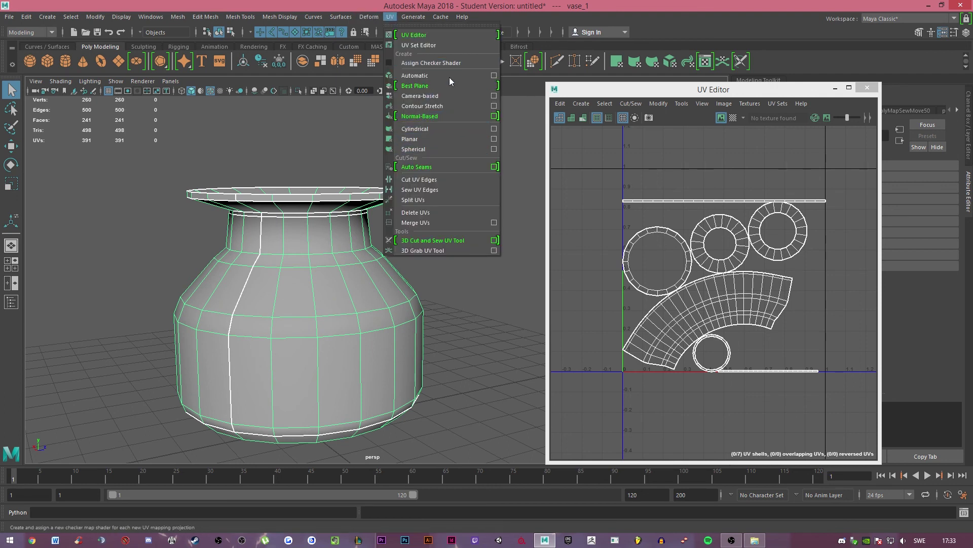
left_click(395, 17)
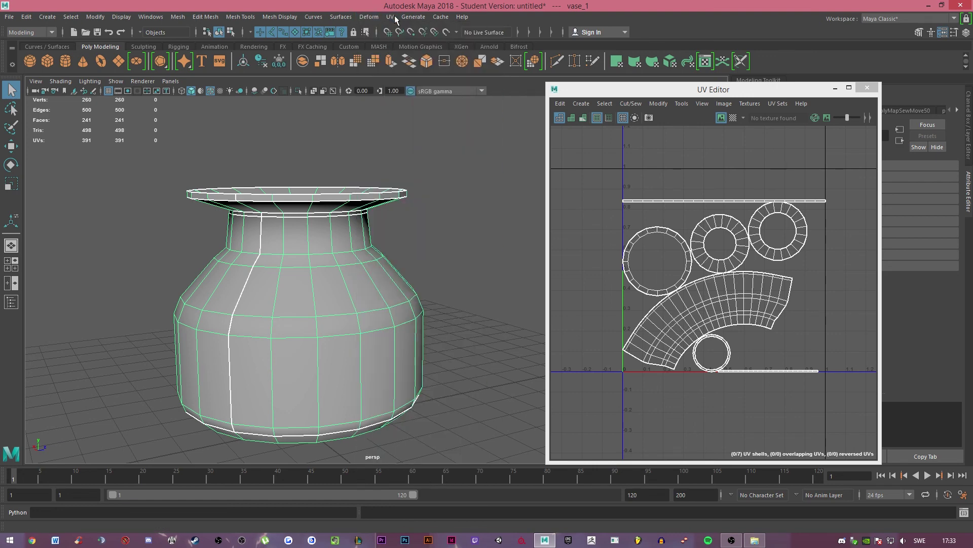
left_click_drag(378, 166, 381, 135, "alt")
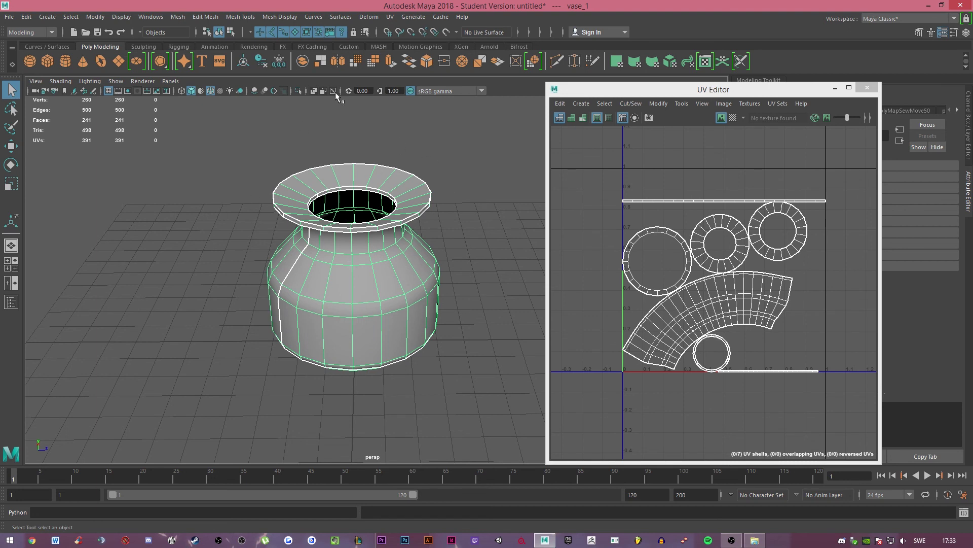
left_click(390, 17)
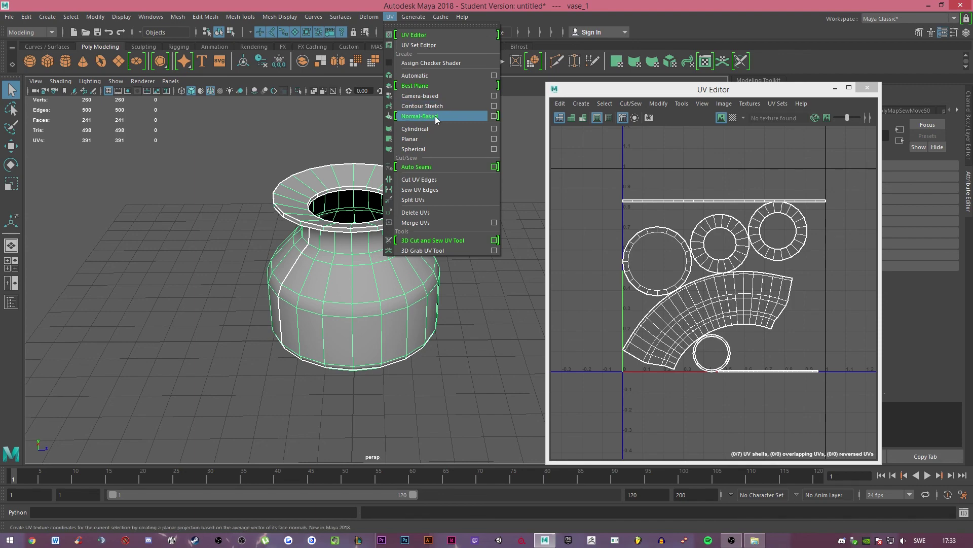
Deselect the vase and inspect the finished model from several angles.
left_click(496, 284)
left_click_drag(355, 181, 482, 166, "alt")
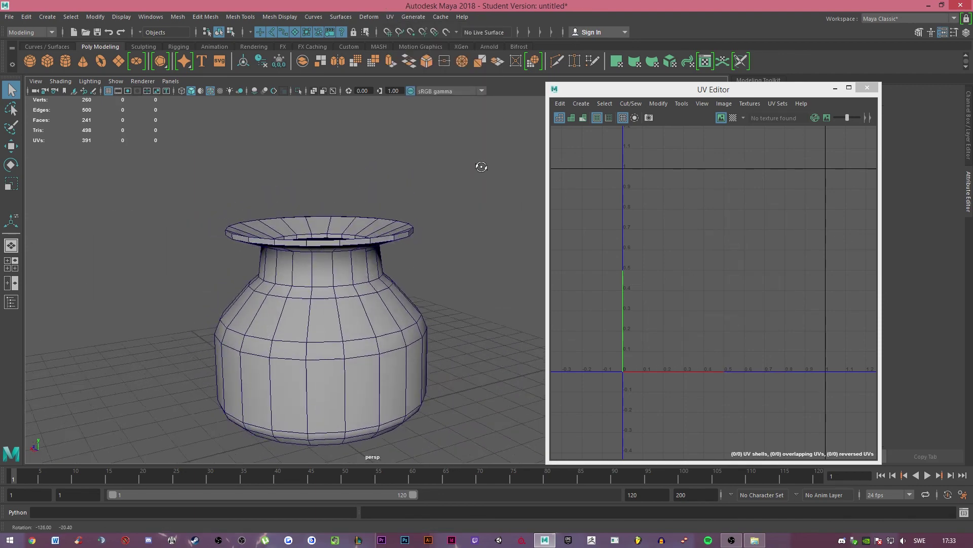
right_click_drag(482, 166, 400, 174, "alt")
left_click_drag(399, 174, 338, 175, "alt")
middle_click_drag(406, 174, 318, 173, "alt")
right_click_drag(318, 174, 332, 188, "alt")
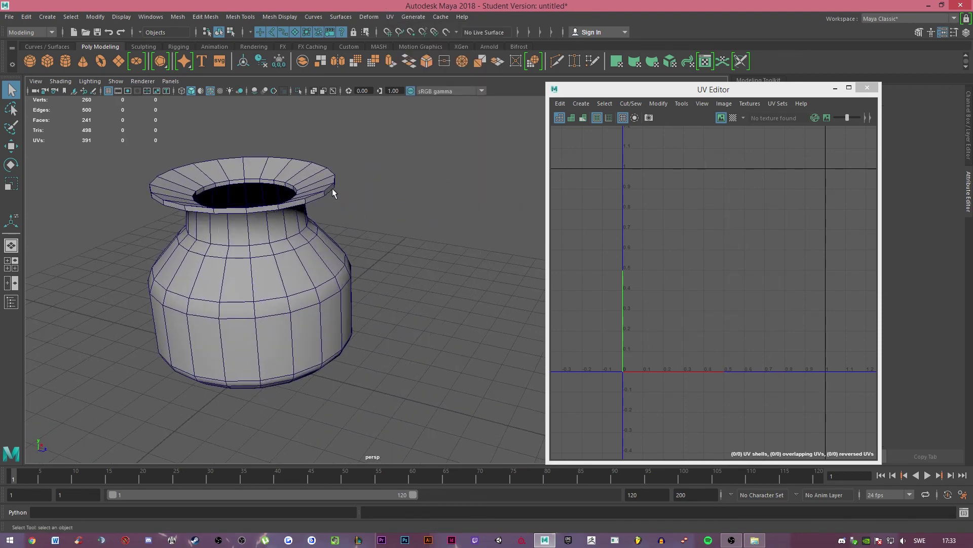